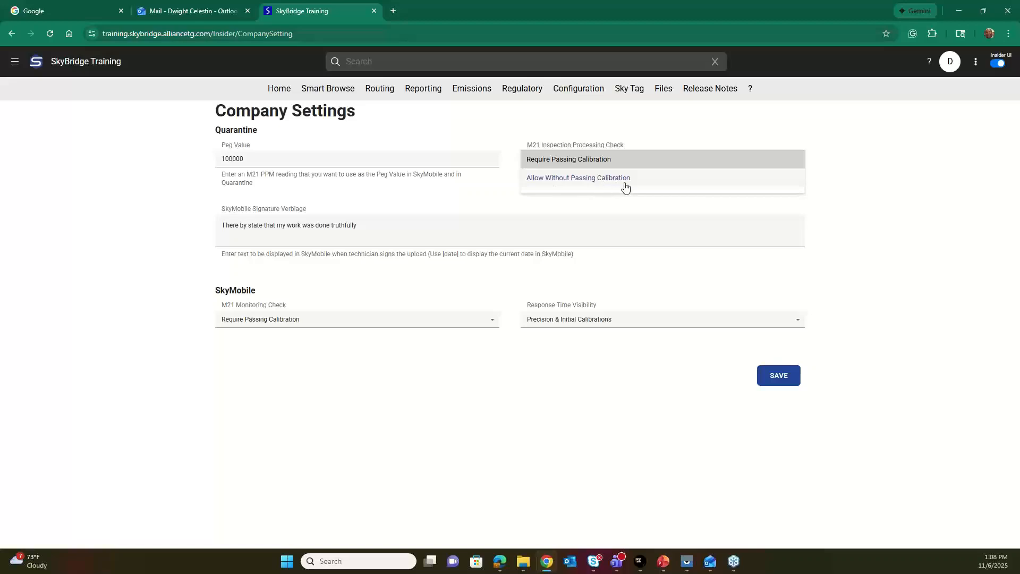
- Leave the M21 Inspection Processing Check unchanged and open the Calibration Thresholds list
left_click(691, 138)
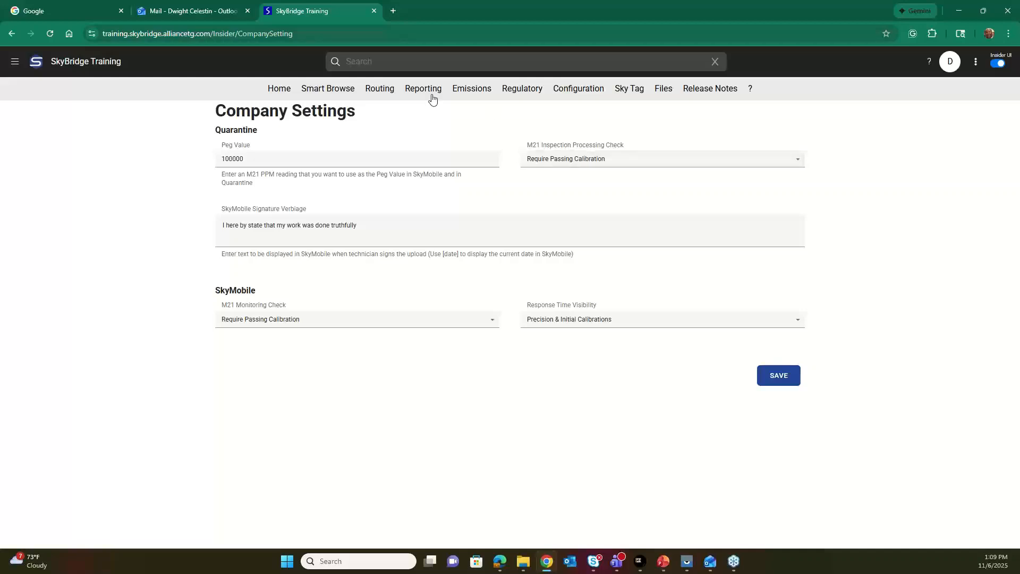
mouse_move(433, 97)
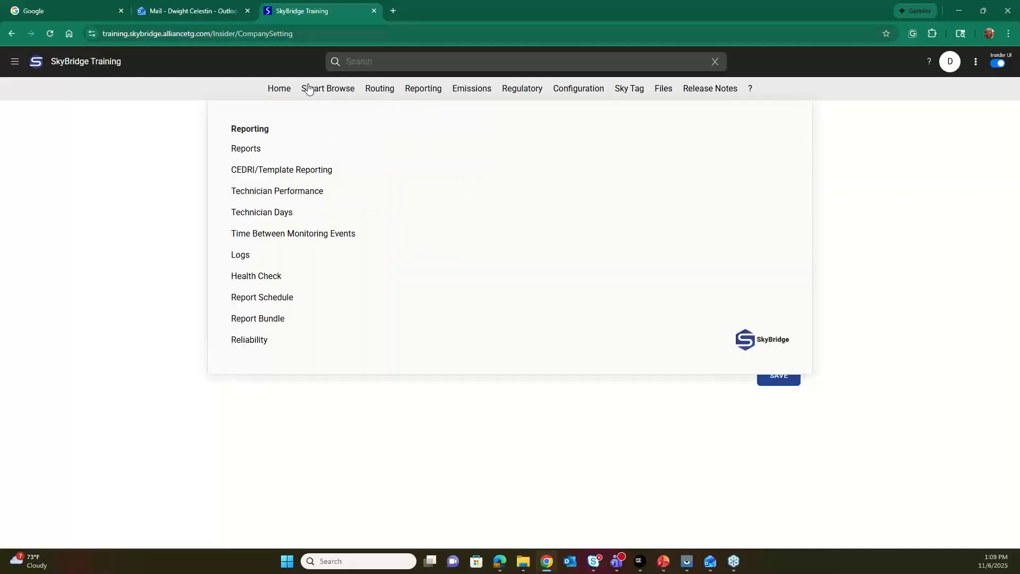
mouse_move(308, 91)
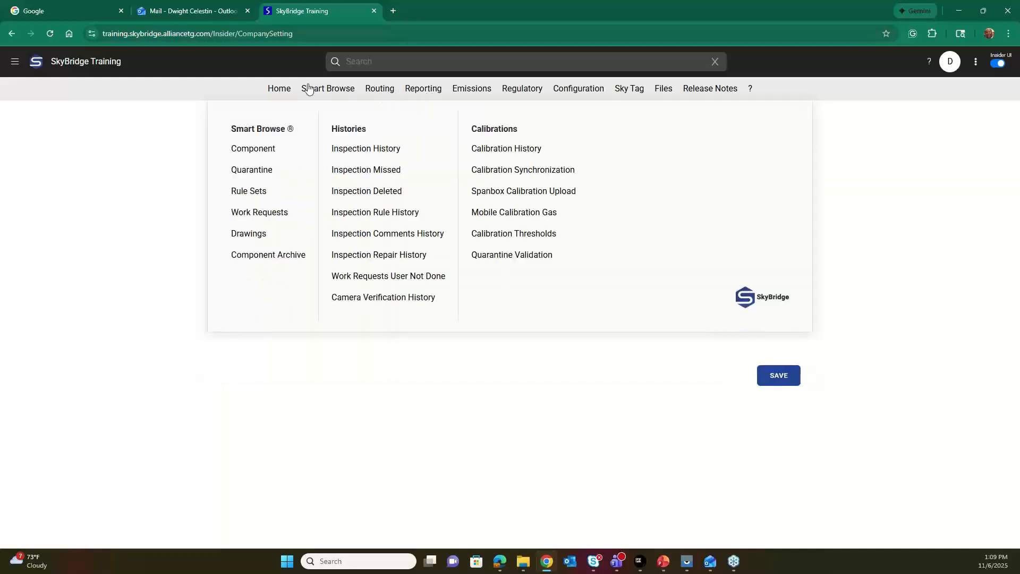
left_click(498, 235)
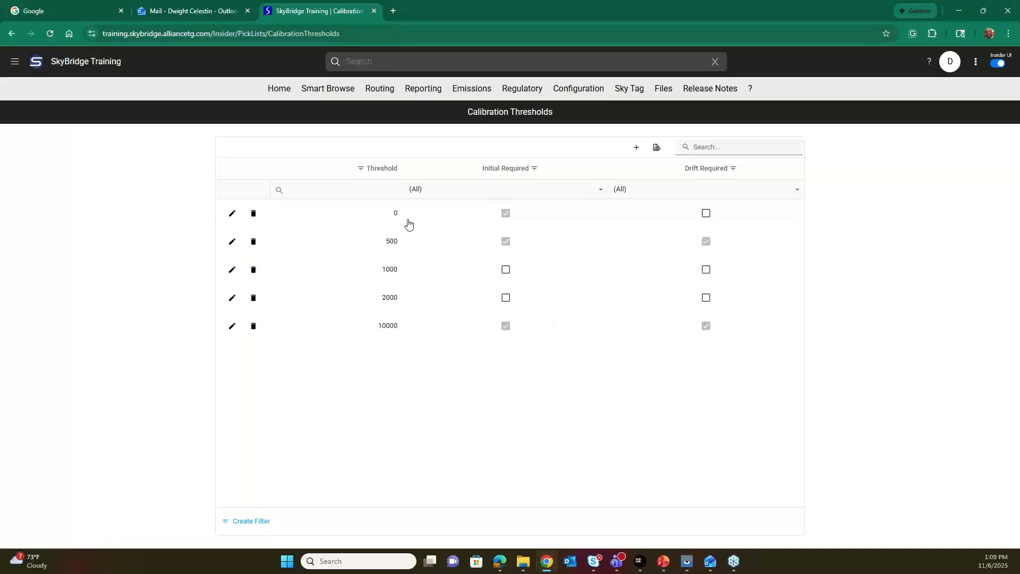
- Edit the 0 threshold, switch Initial Required off and back on, and save it
left_click(232, 213)
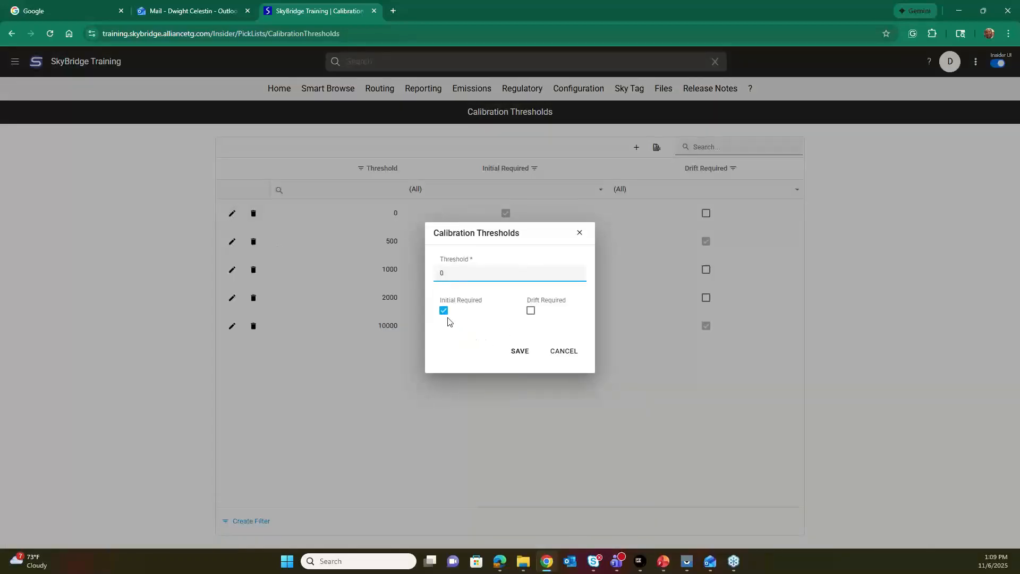
left_click(444, 311)
left_click(443, 310)
left_click(519, 351)
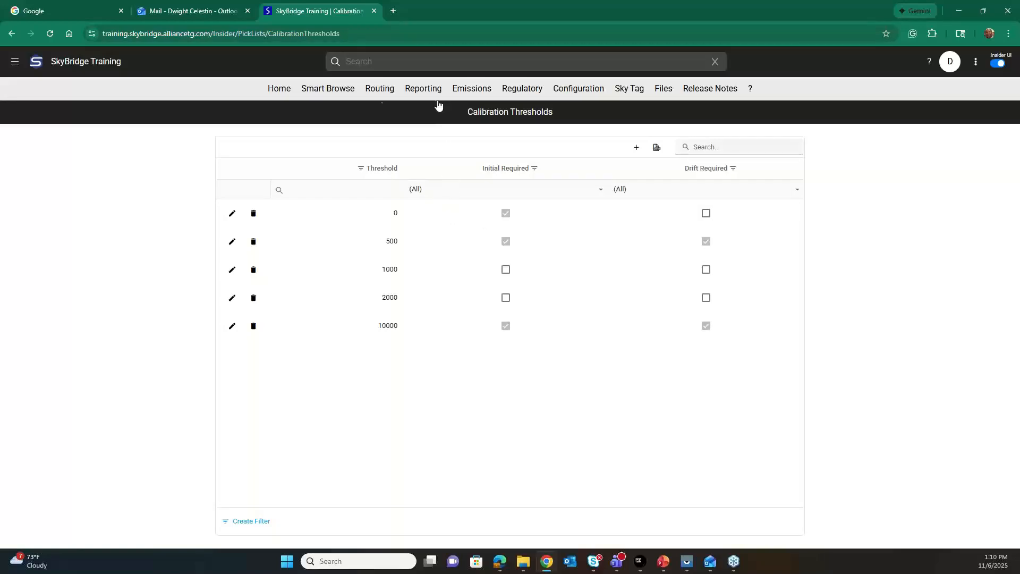
- Open the Mobile Calibration Gas list to review the cylinders and their thresholds
mouse_move(352, 95)
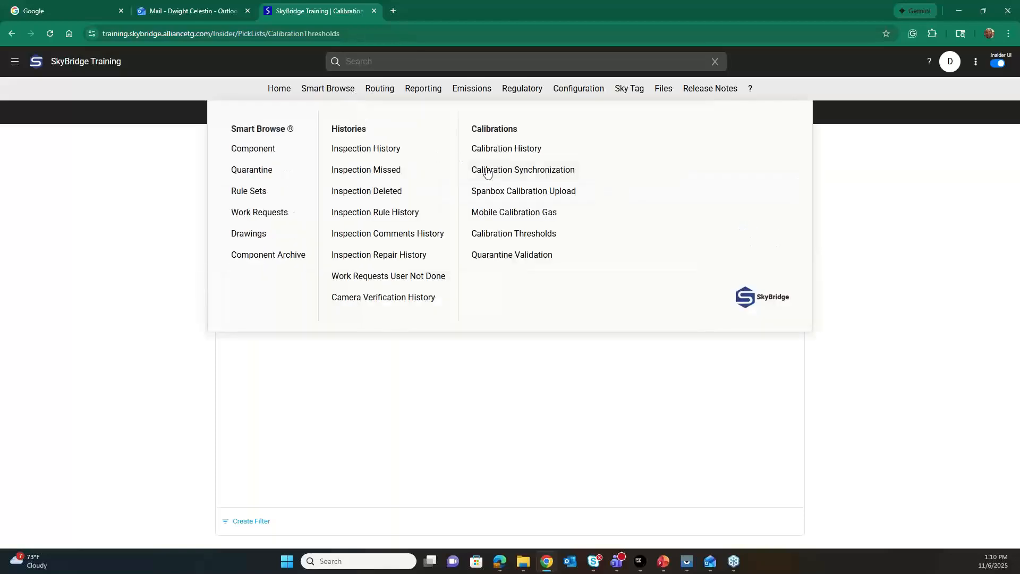
left_click(490, 212)
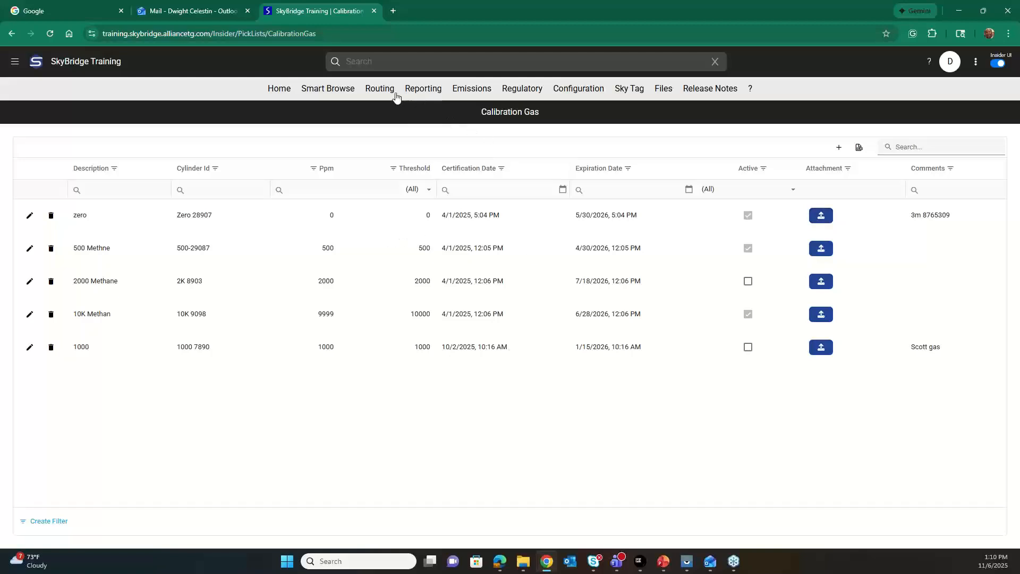
- Return to Calibration Thresholds and save the 0 threshold with Initial Required turned off
mouse_move(410, 96)
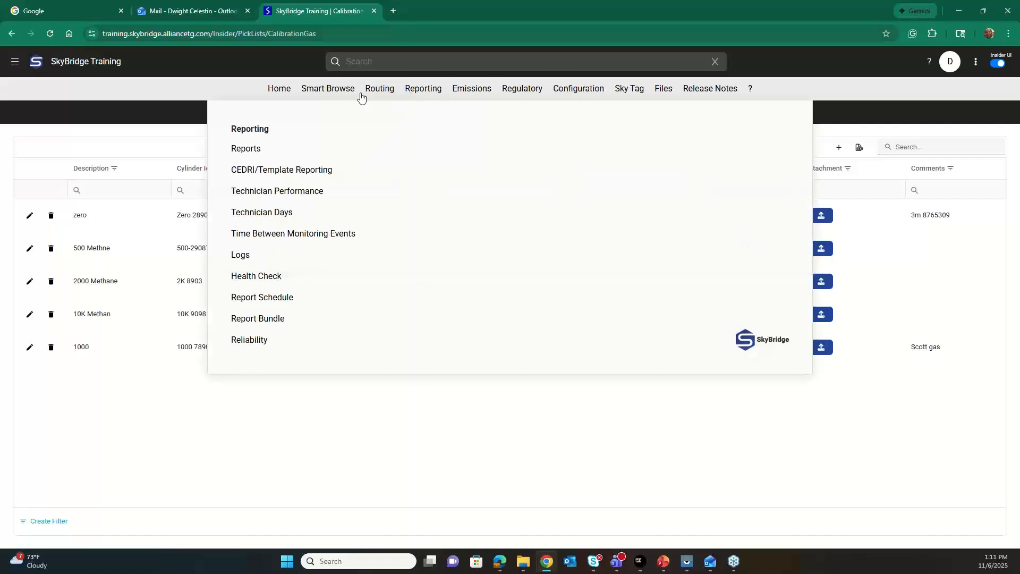
mouse_move(340, 92)
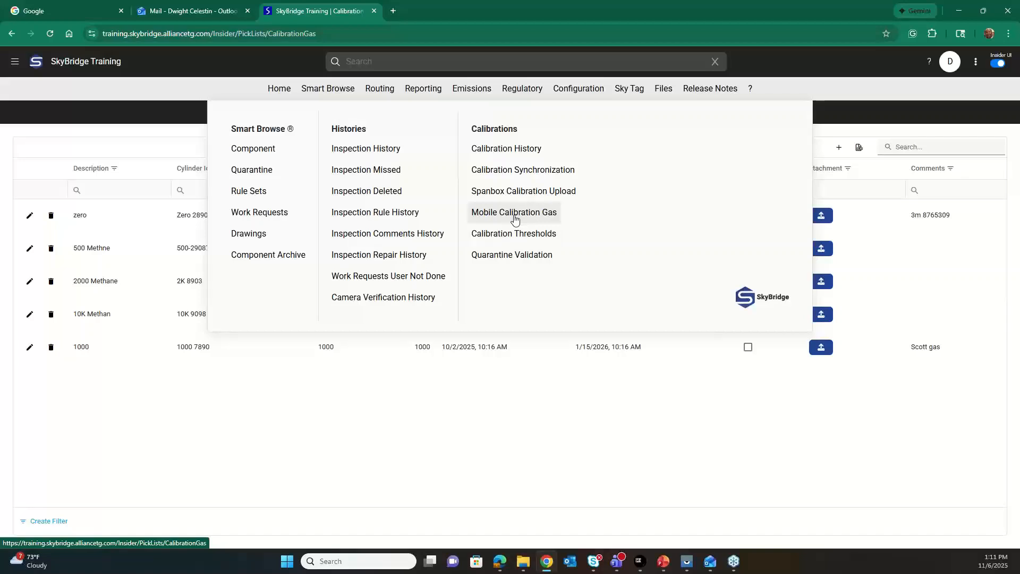
left_click(511, 236)
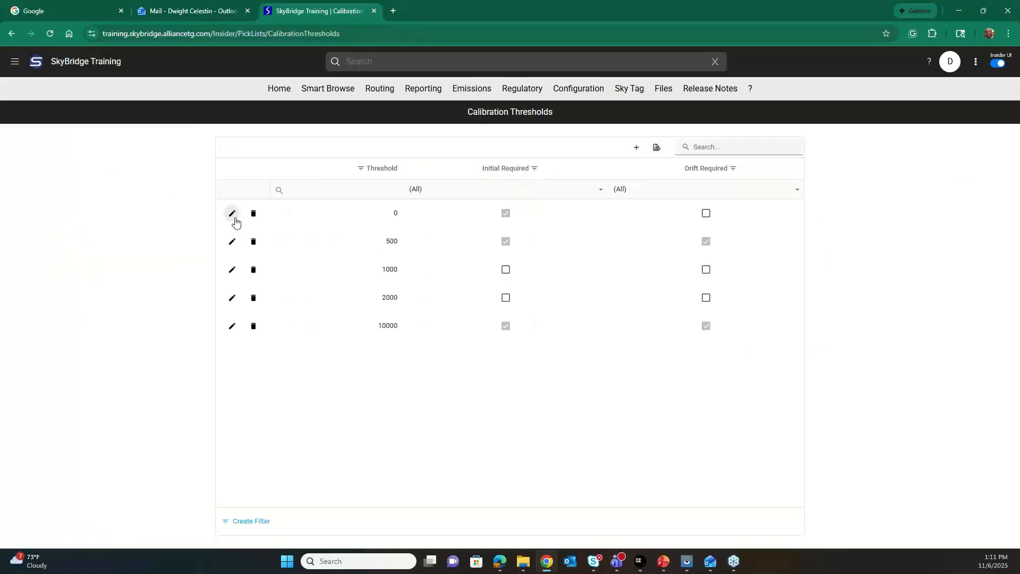
left_click(235, 216)
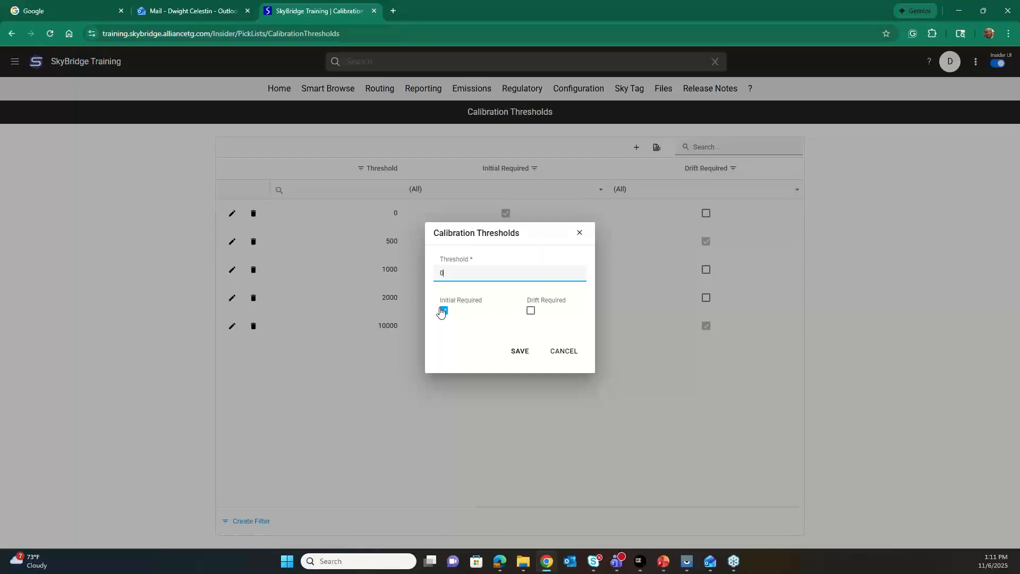
left_click(442, 311)
left_click(514, 352)
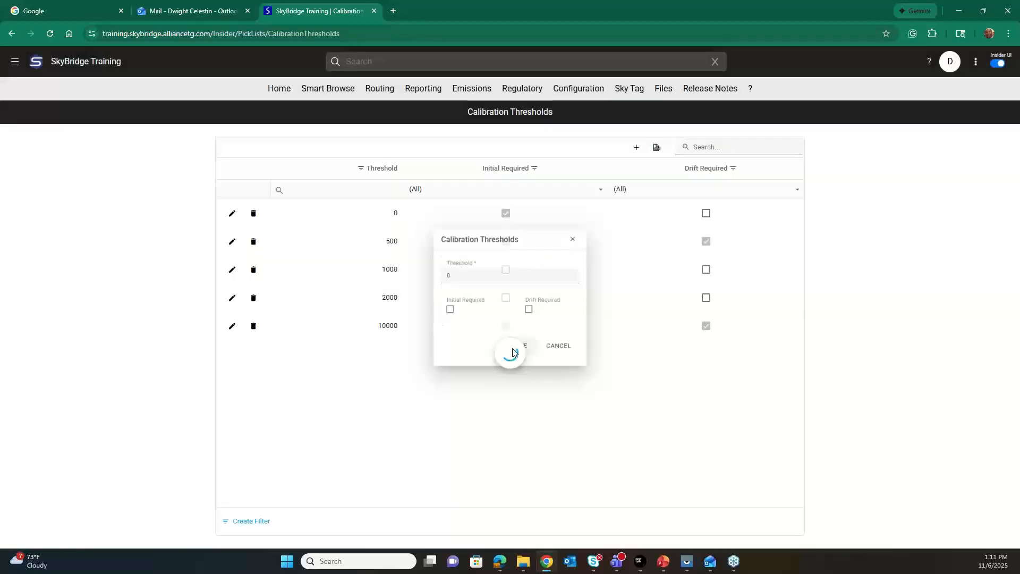
- Open the Calibration History and start a new calibration record
left_click(354, 95)
left_click(490, 151)
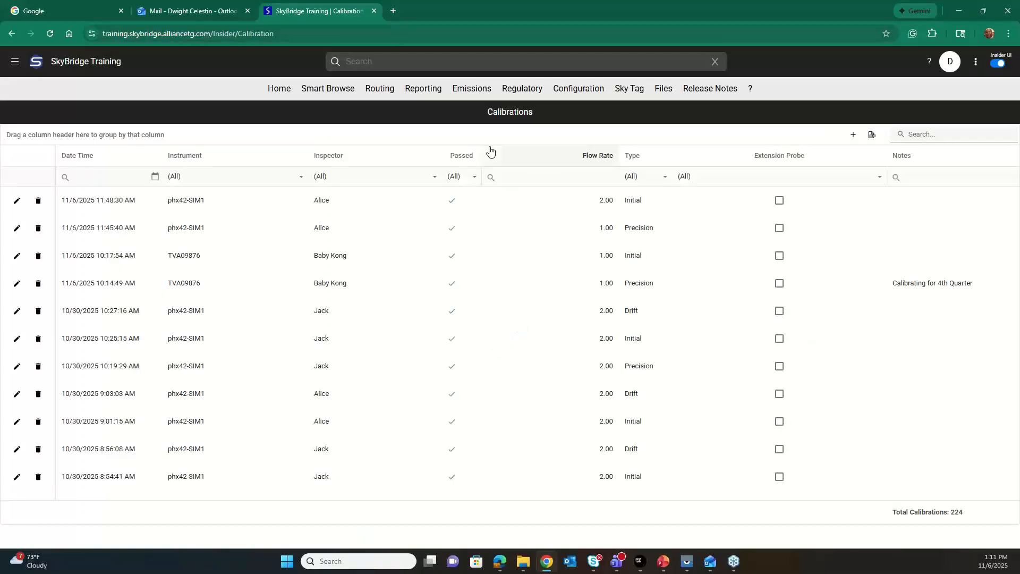
left_click(854, 136)
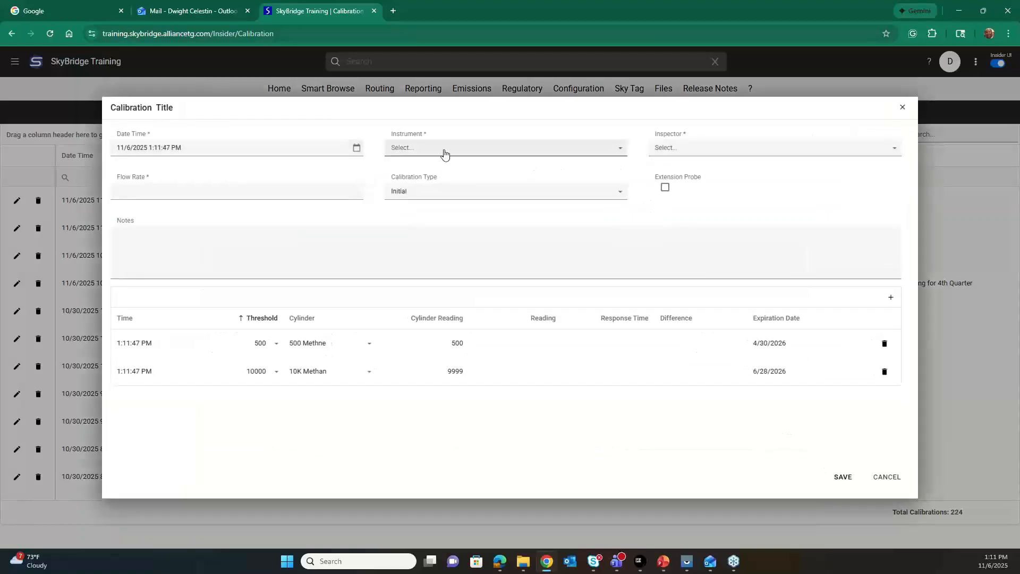
- Fill in the calibration with instrument phx42-SIM1, the first listed inspector, flow rate 1 and calibration type Precision
left_click(445, 154)
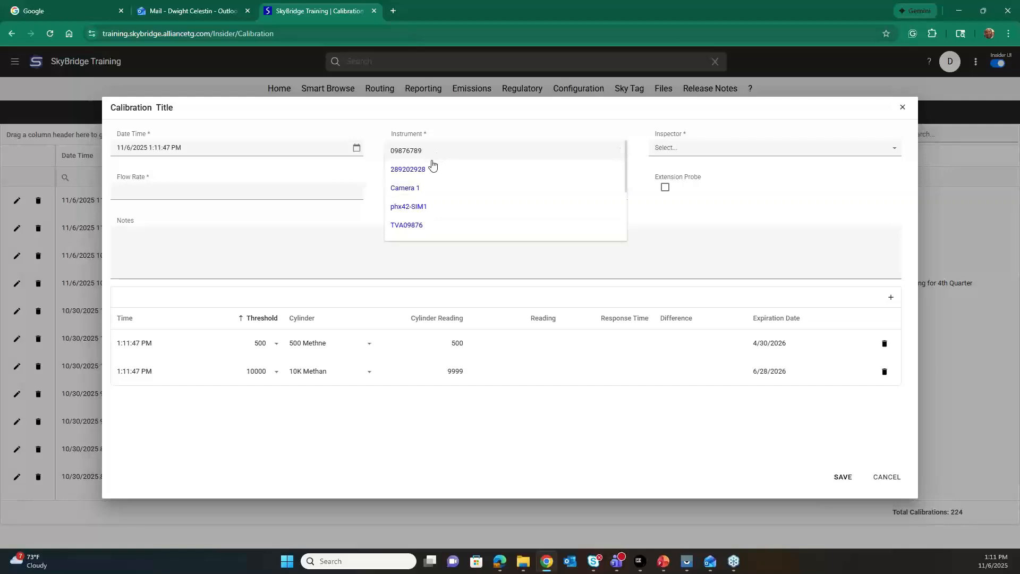
left_click(424, 207)
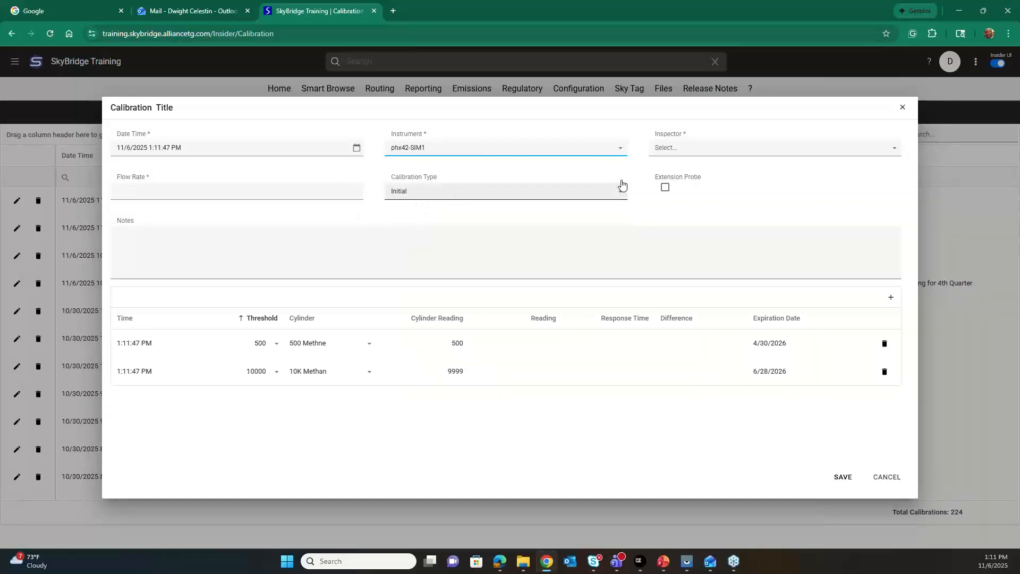
left_click(678, 150)
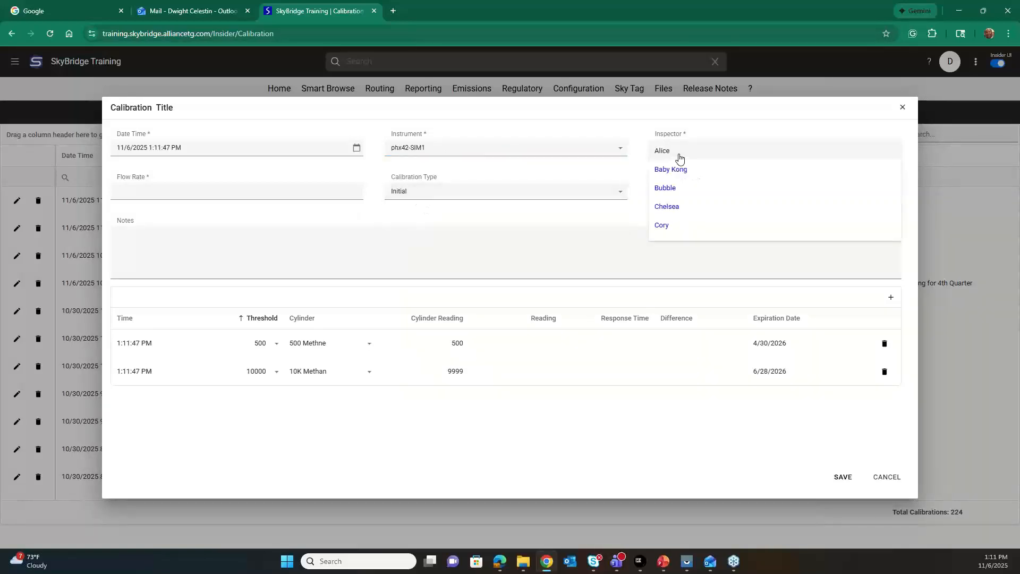
left_click(728, 159)
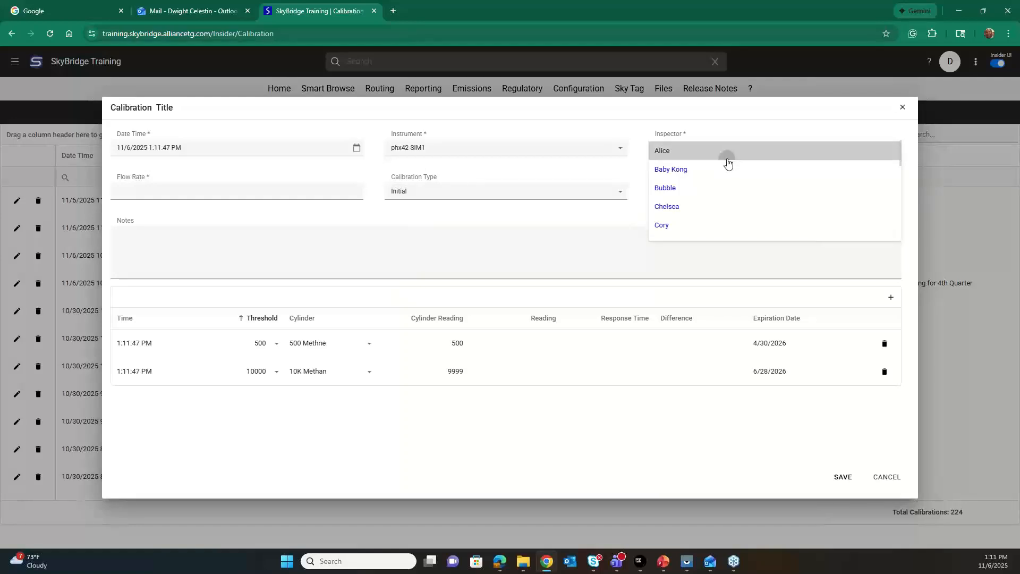
left_click(270, 197)
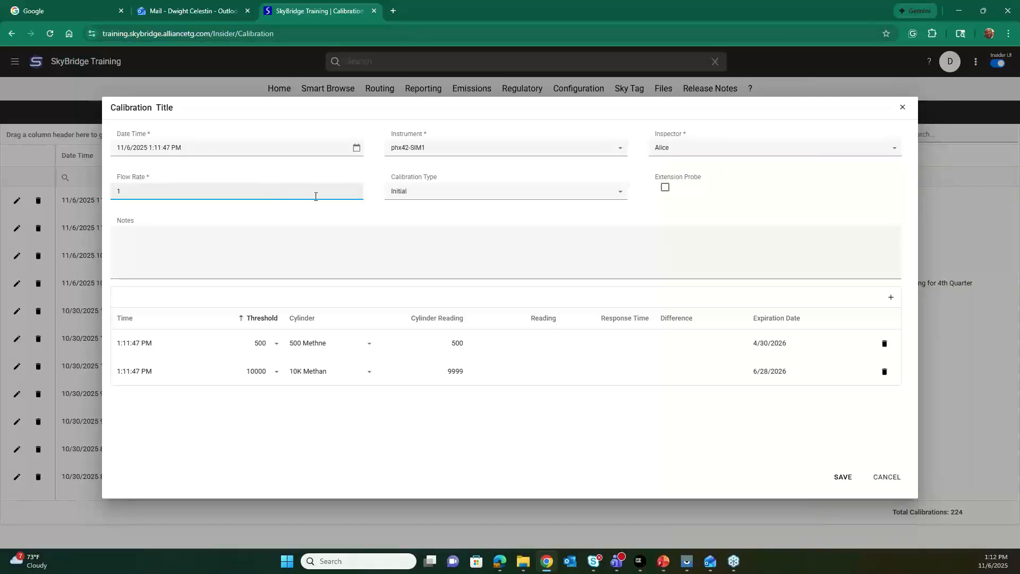
left_click(440, 200)
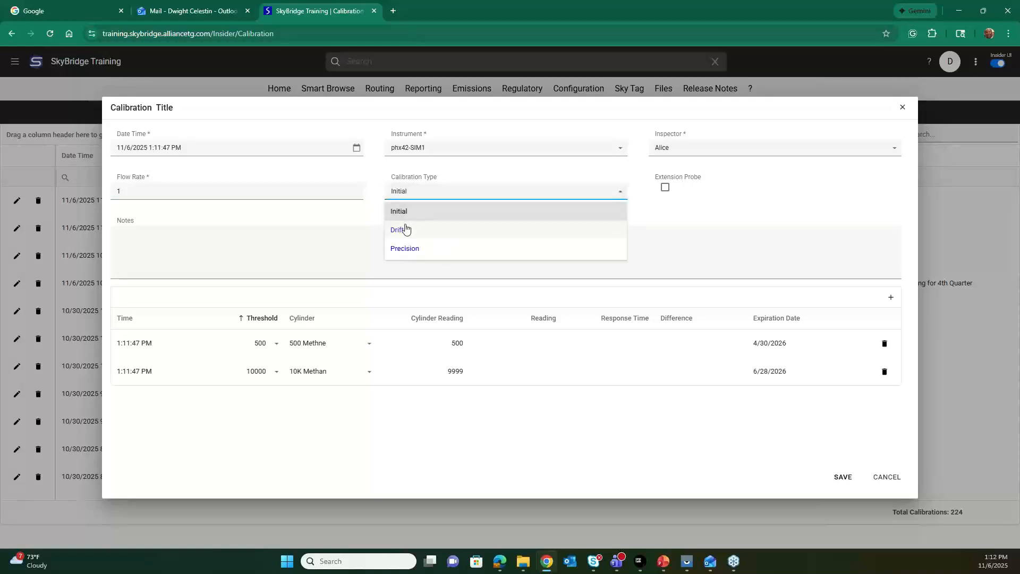
left_click(401, 255)
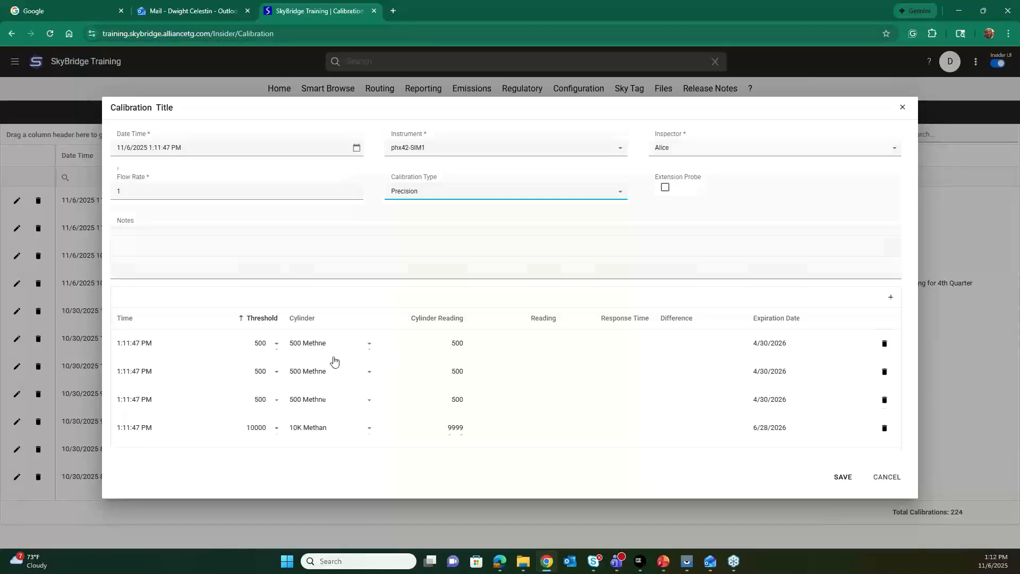
- Enter a reading of 499 and a response time of 3 for the first 500-threshold row
scroll(340, 350, "down", 1)
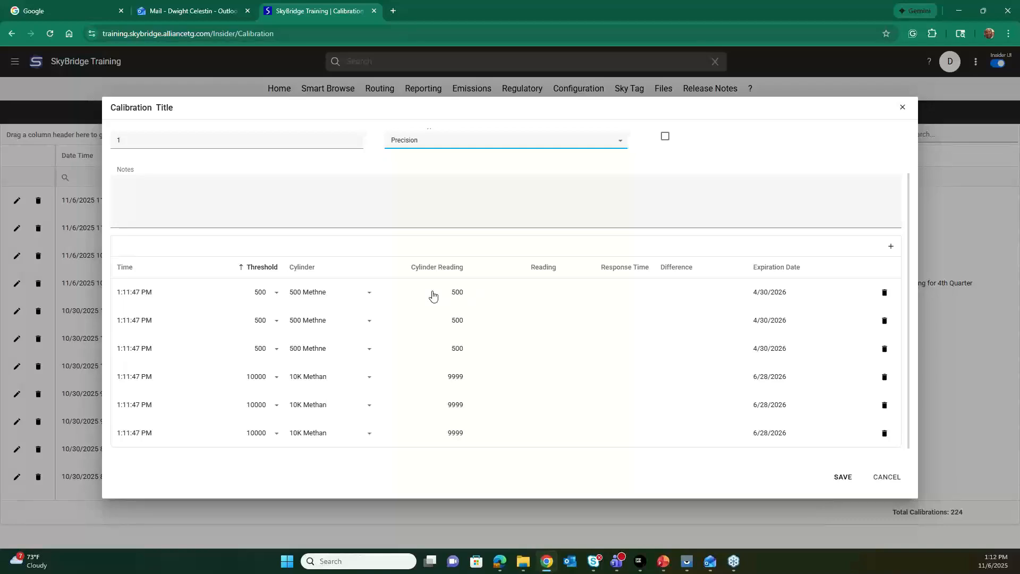
left_click(543, 295)
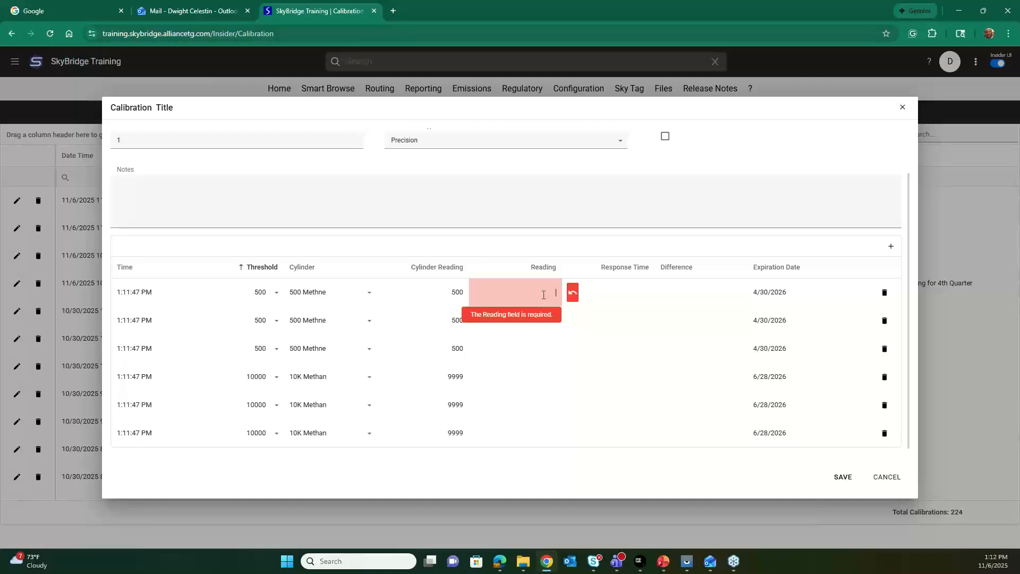
type("499.00")
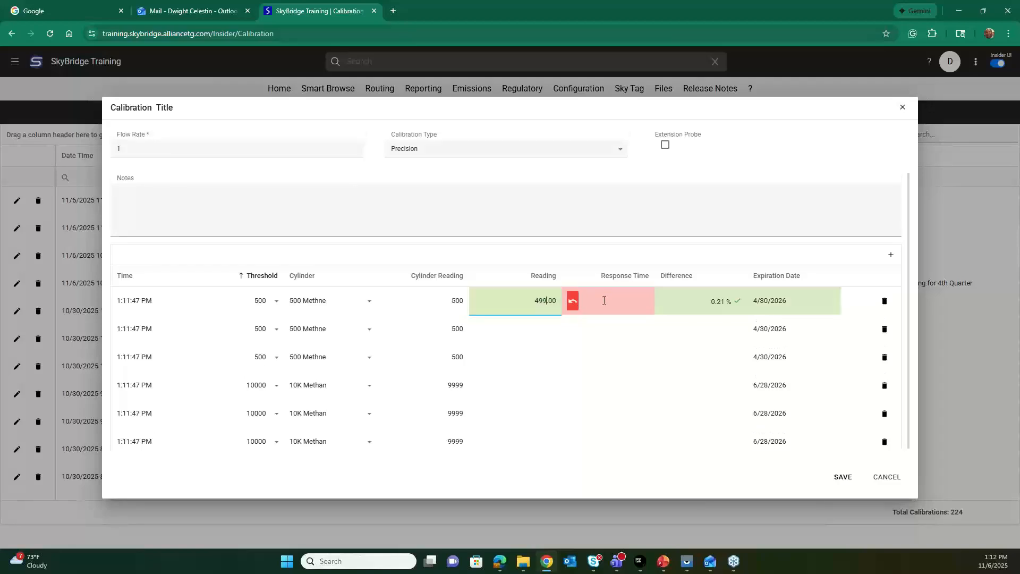
left_click(604, 300)
type("3")
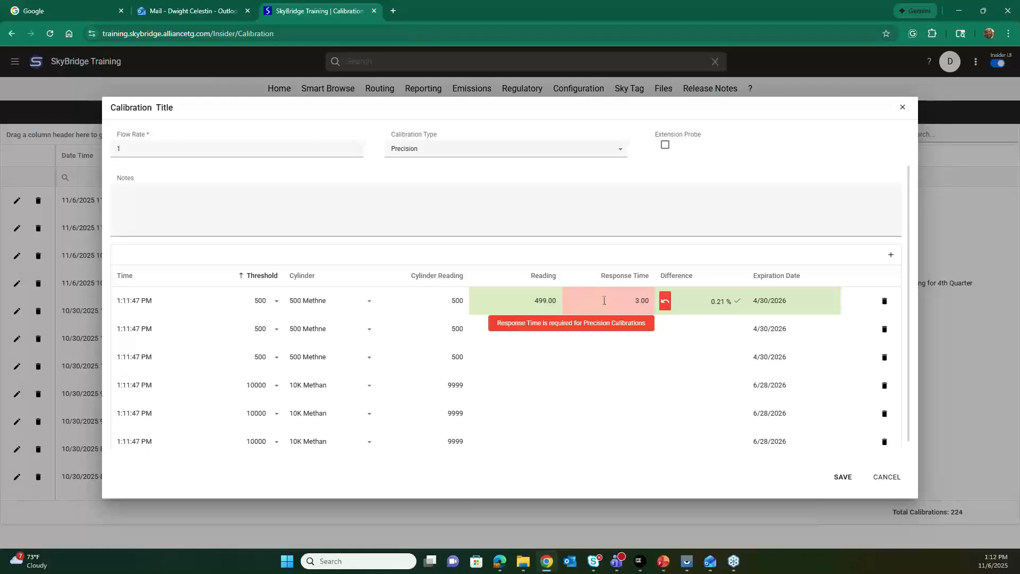
- Enter a reading of 500 and a response time of 3 for the second 500-threshold row
left_click(499, 333)
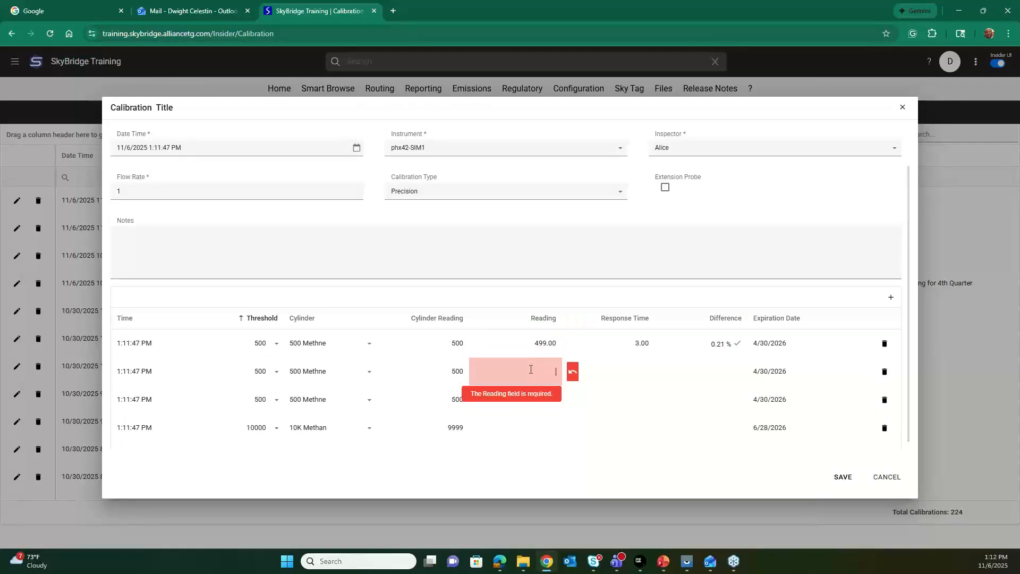
type("4")
type("0")
type("0")
left_click(633, 370)
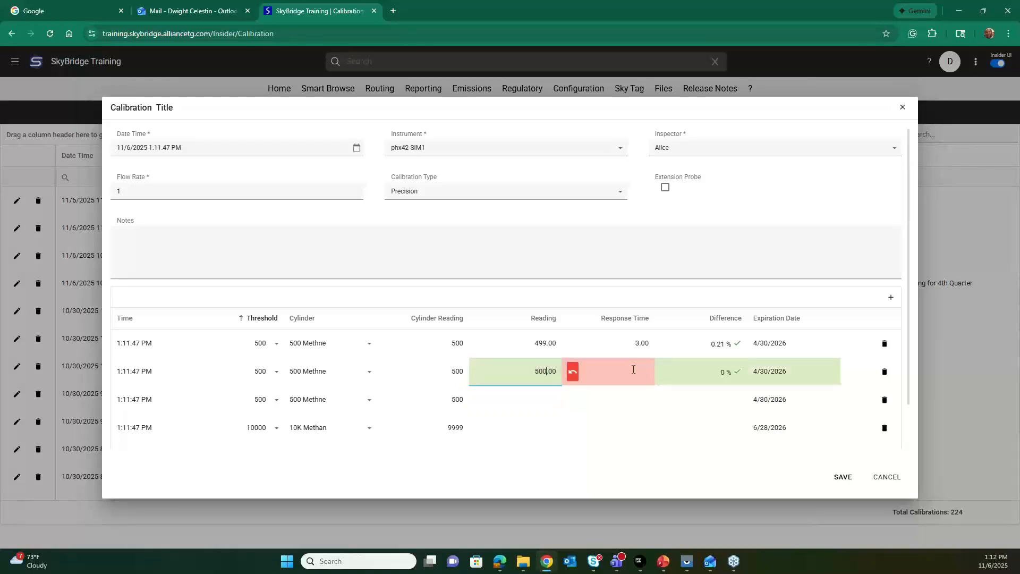
type("3")
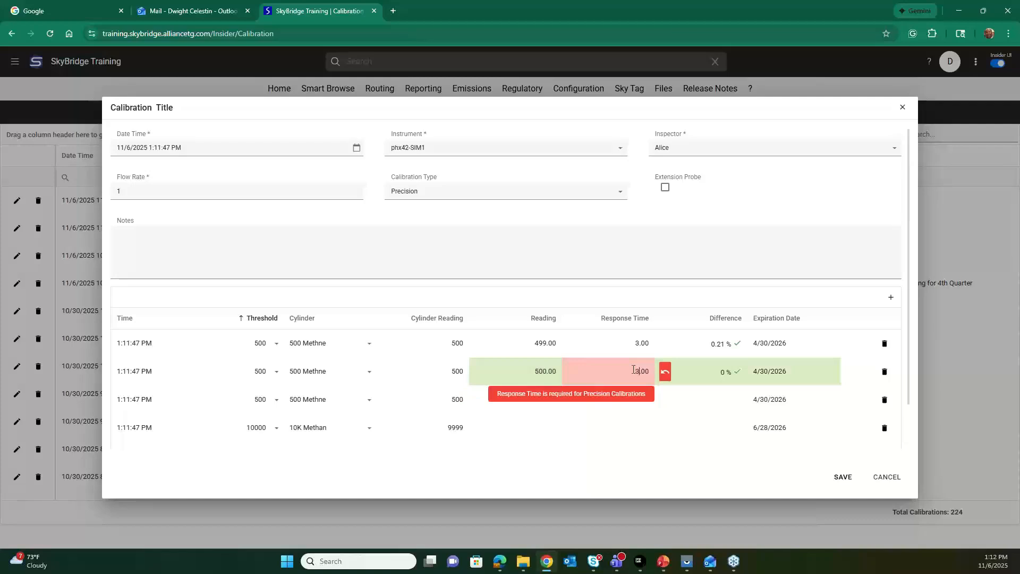
- Enter a reading of 500 and a response time of 3 for the third 500-threshold row
left_click(554, 428)
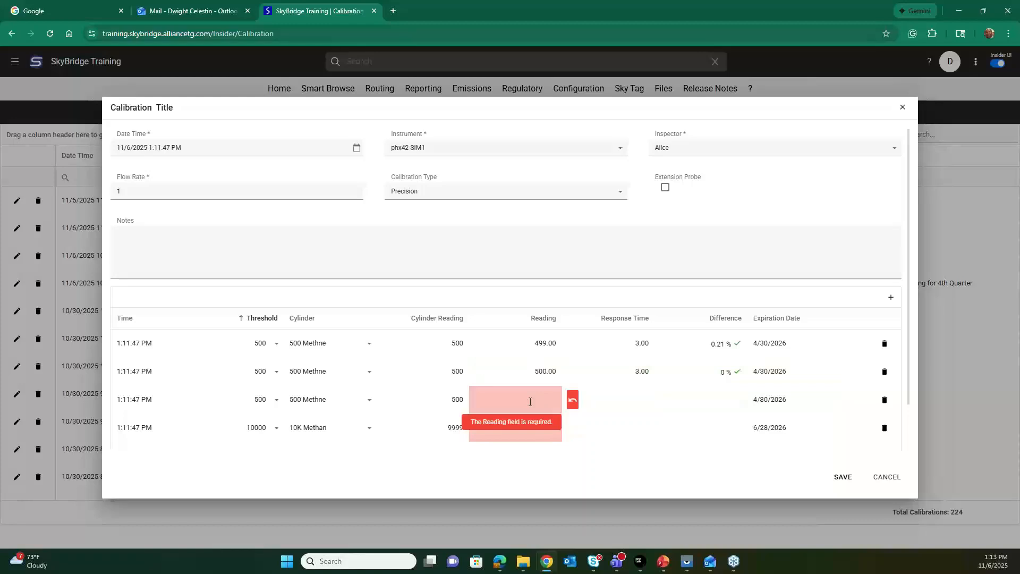
type("500.00")
left_click(642, 401)
left_click(641, 402)
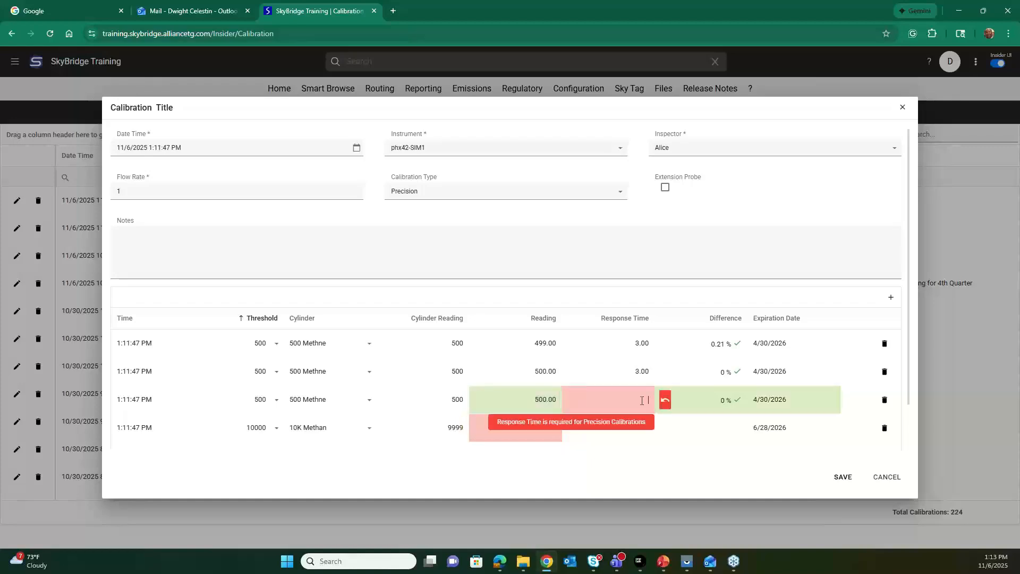
type("3")
left_click(721, 445)
- Enter 9998 as the response time of the first 10000-threshold row
scroll(678, 436, "down", 2)
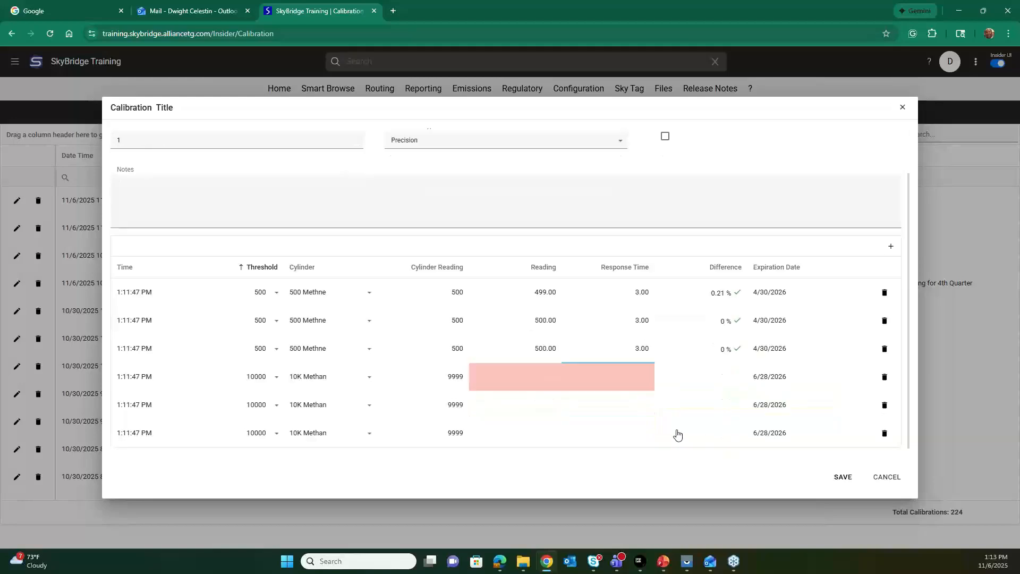
left_click(596, 377)
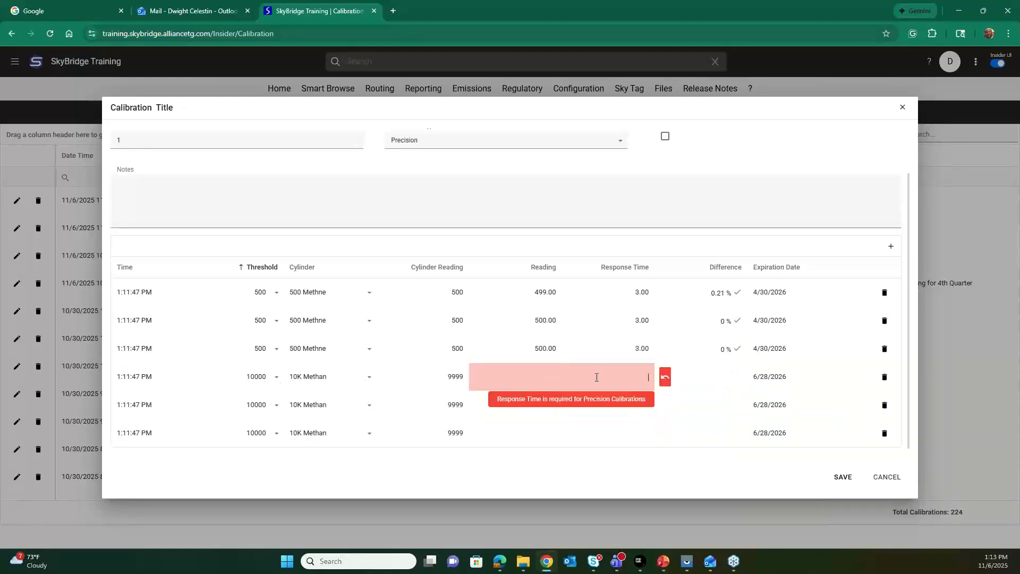
type("999")
key("BackSpace")
left_click(725, 383)
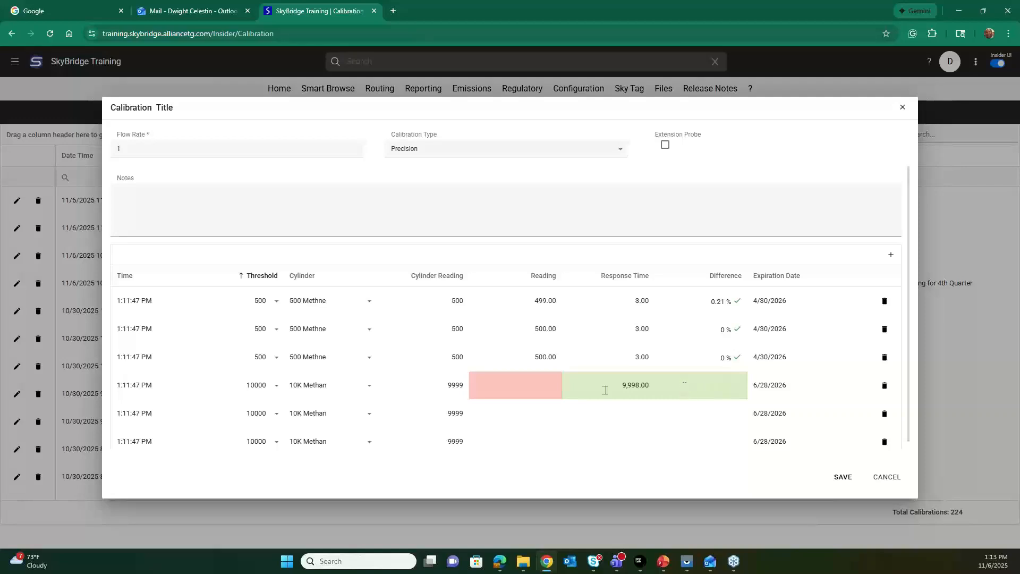
- Set the first 10000-threshold row's response time to 0 and its reading to 99983
left_click(640, 385)
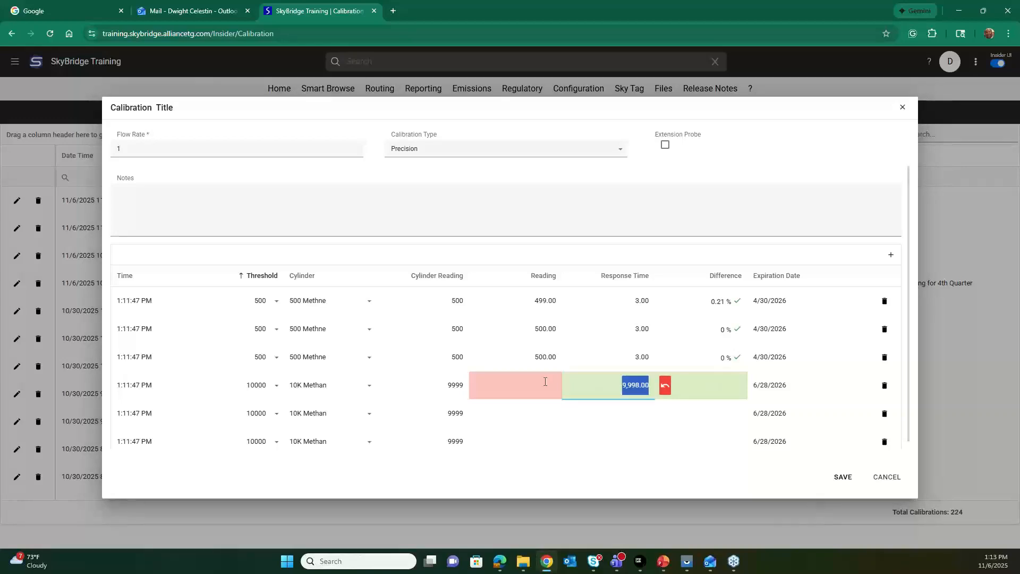
type("0")
left_click(501, 382)
type("99")
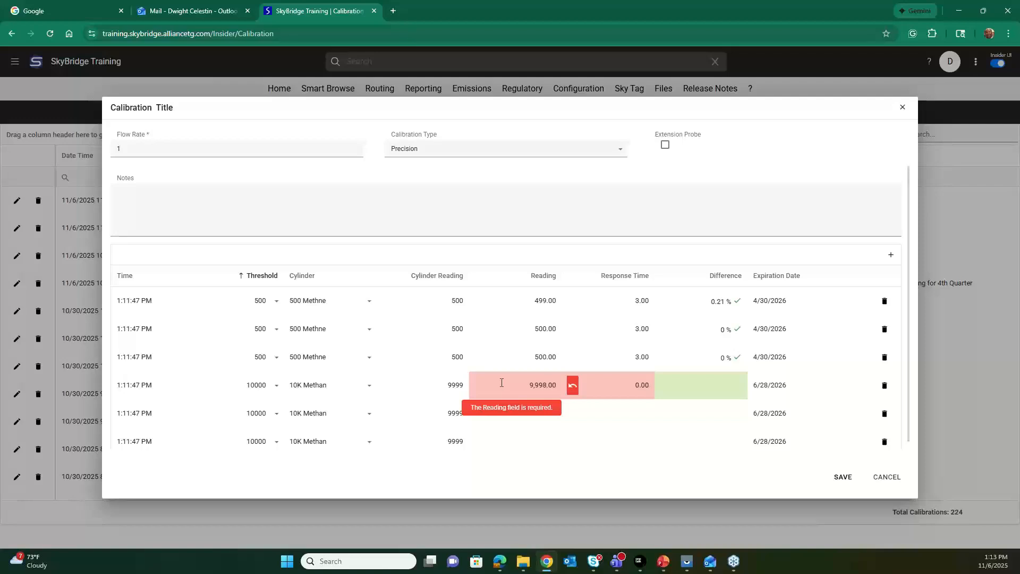
left_click(637, 388)
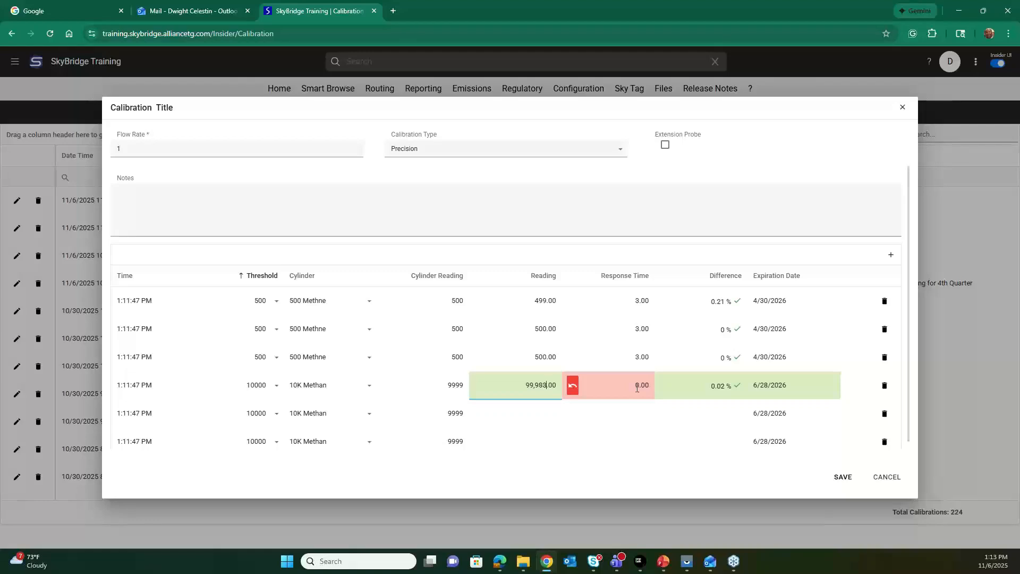
- Enter 9998 as the response time of the third 10000-threshold row
left_click(626, 429)
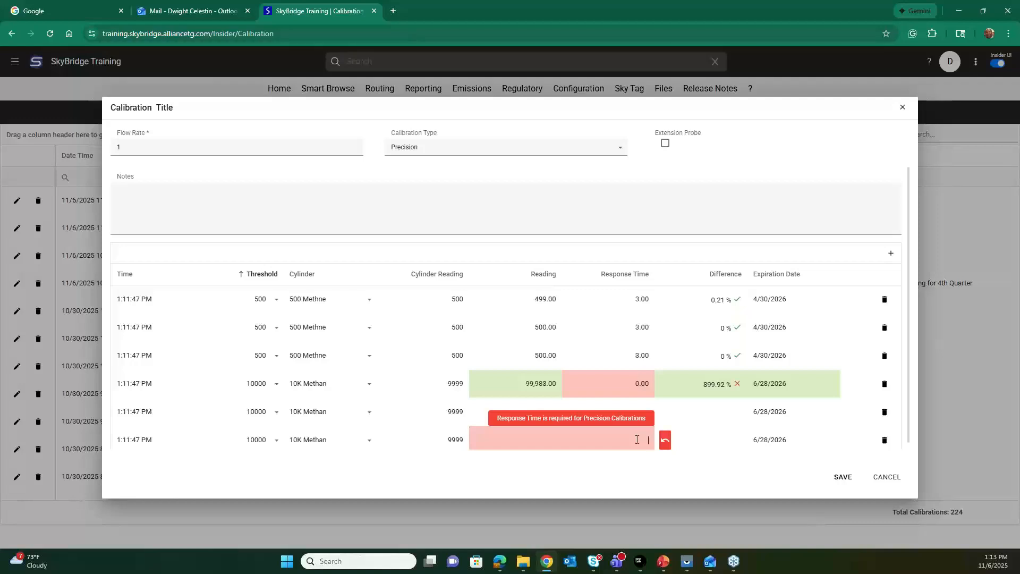
type("3.00")
left_click(713, 447)
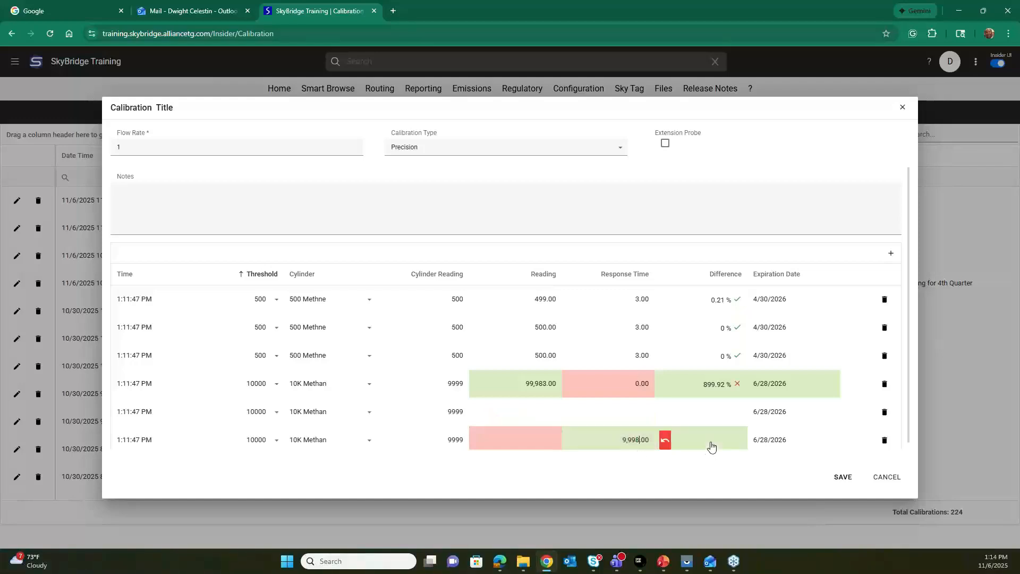
left_click(721, 438)
left_click(721, 439)
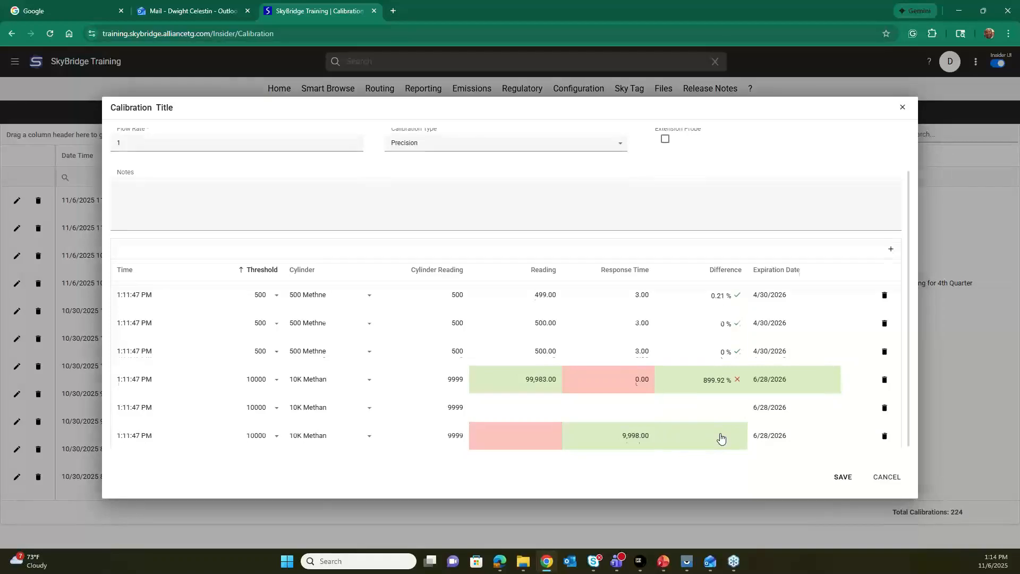
left_click(720, 437)
left_click(736, 437)
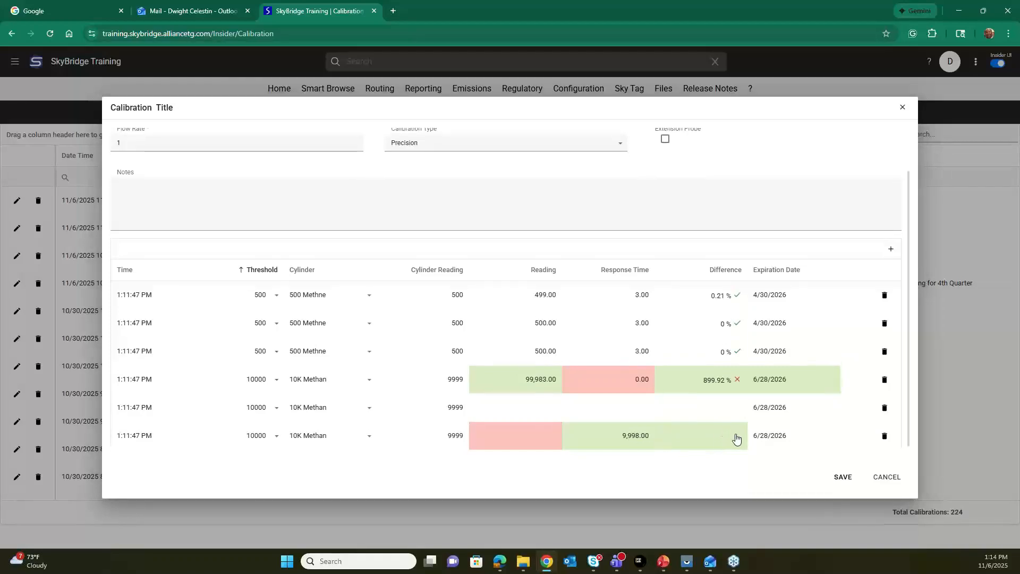
- Reset the third 10000-threshold row's response time to 0
left_click(612, 438)
type("0")
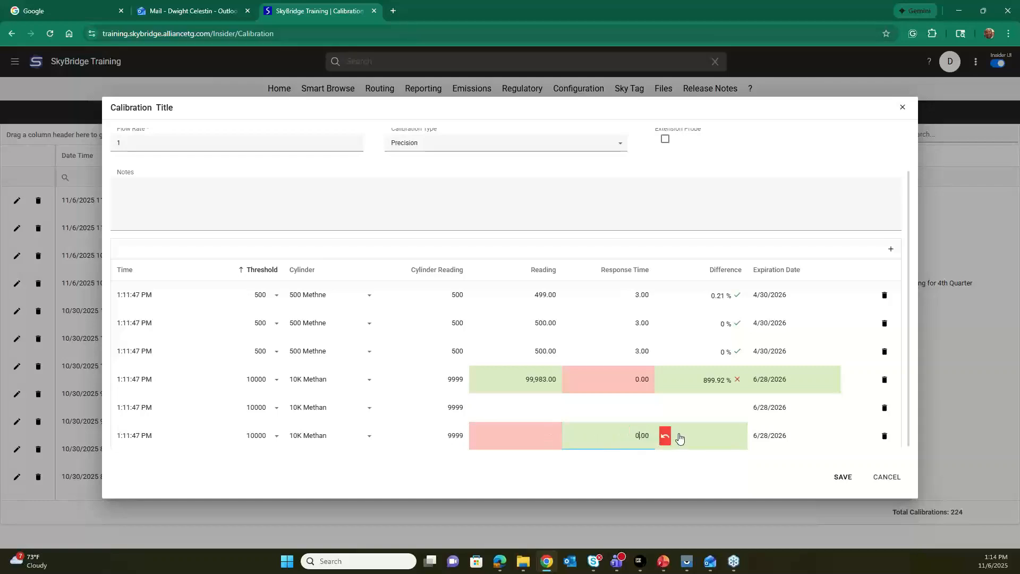
left_click(561, 434)
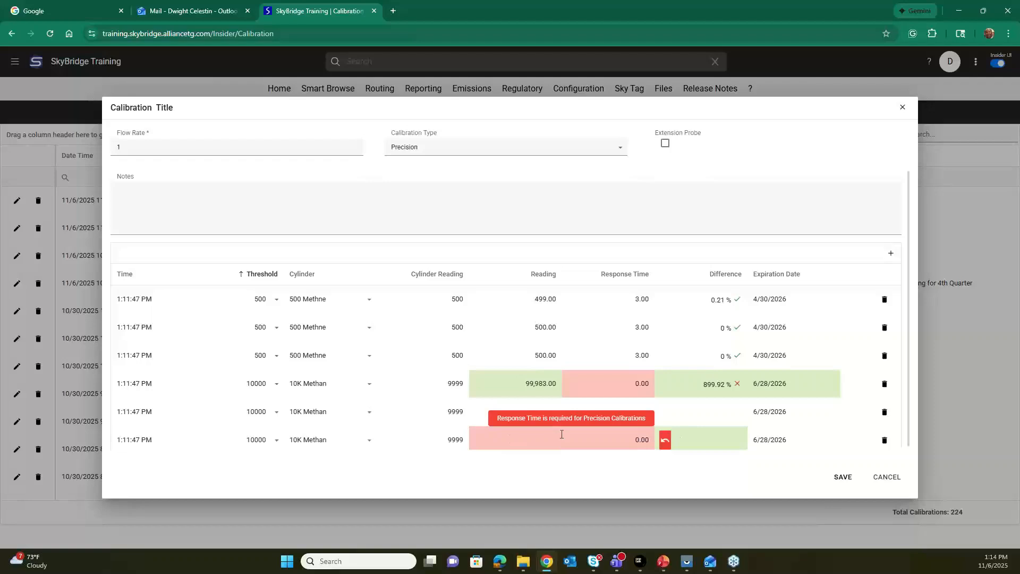
type("9,998")
left_click(684, 442)
left_click_drag(627, 437, 684, 440)
type("0")
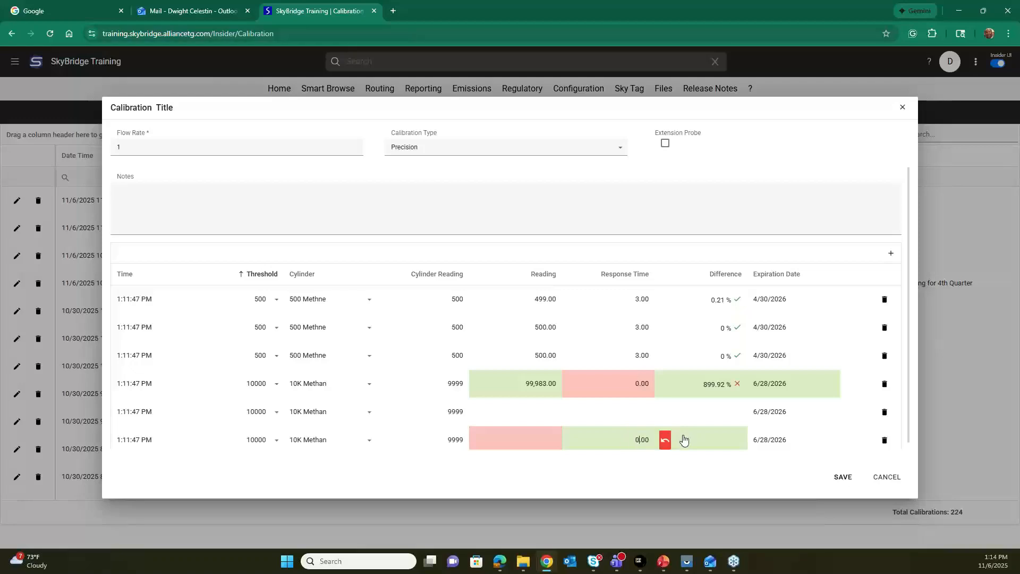
- Enter a reading of 9998 and a response time of 3 for the third 10000-threshold row
left_click(510, 442)
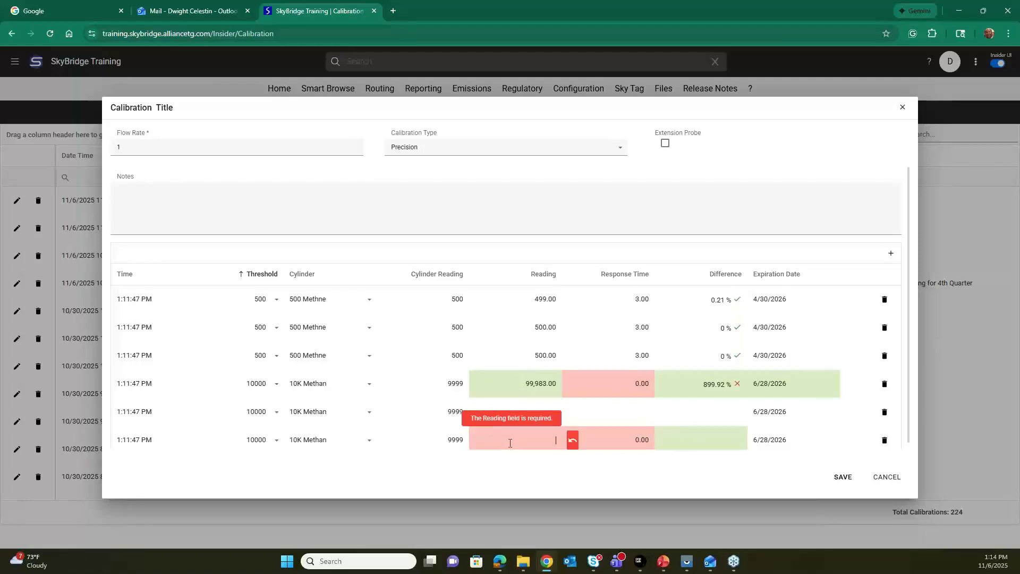
type("999")
left_click(640, 440)
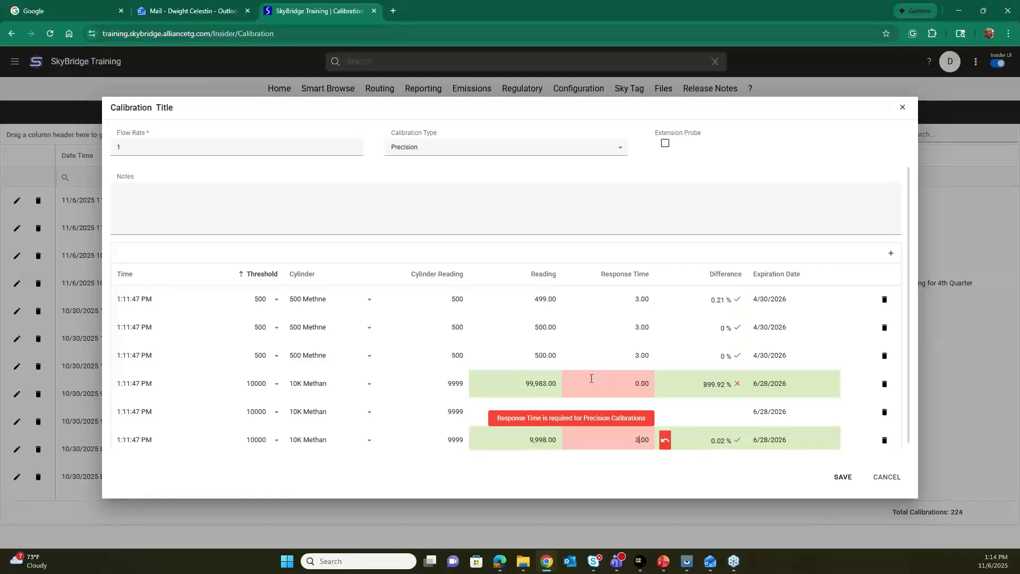
- Correct the first 10000-threshold row to a response time of 3 and a reading of 9998
left_click(635, 383)
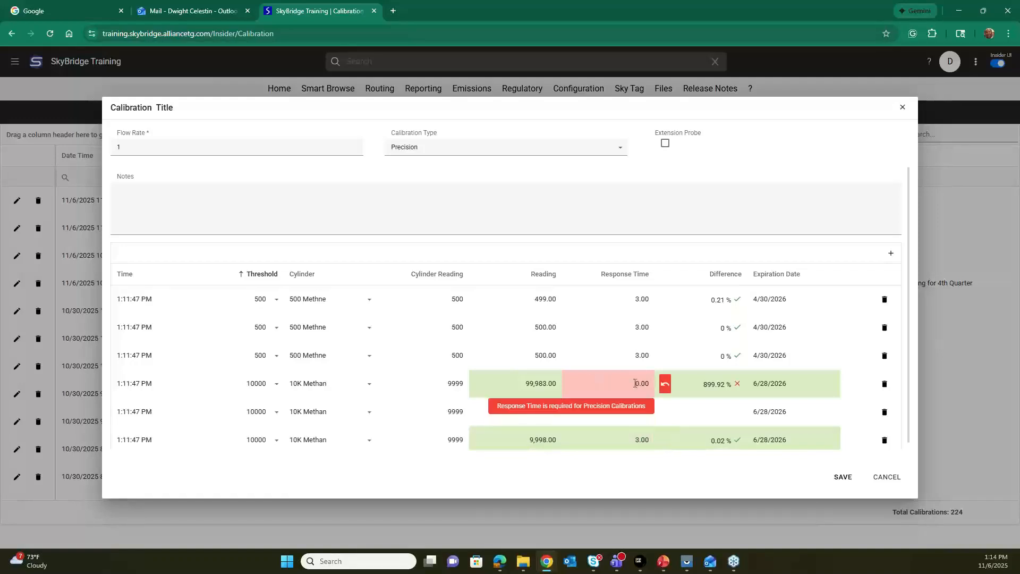
type("3")
left_click(551, 386)
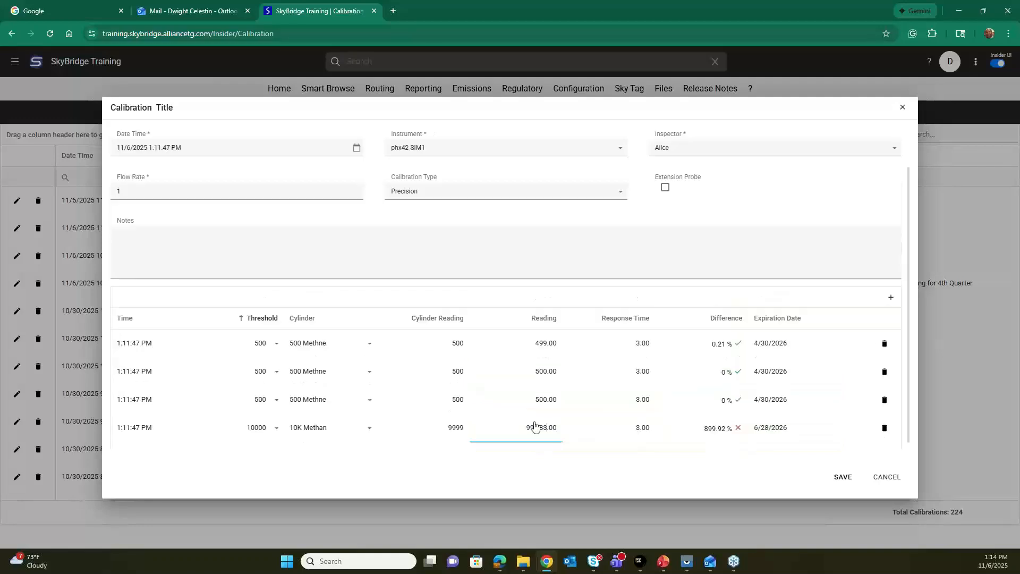
key("BackSpace")
key("BackSpace")
key("BackSpace")
type("9999")
type("8")
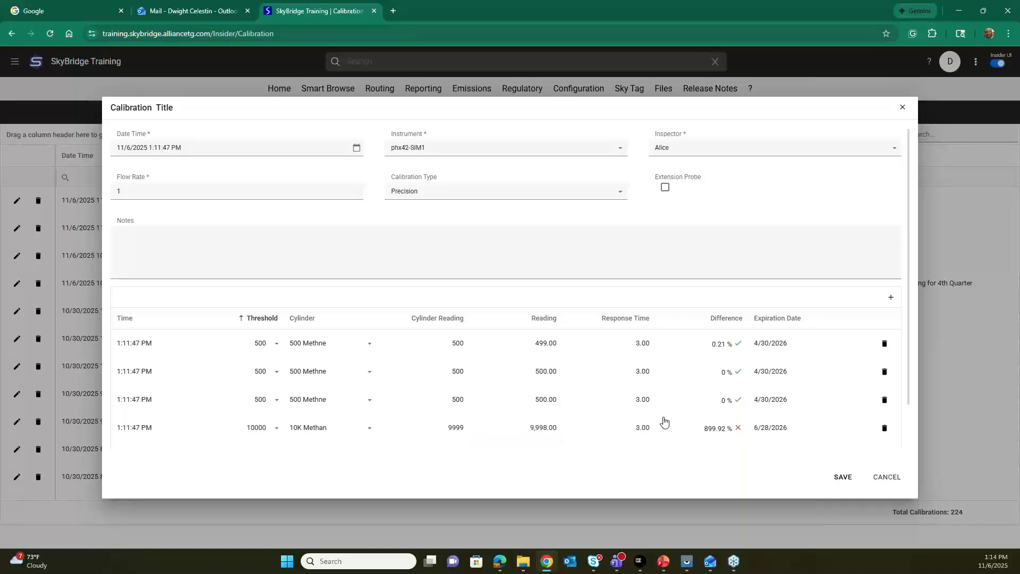
- Enter a reading of 9998 and a response time of 3 for the second 10000-threshold row, and save the calibration
scroll(666, 399, "down", 1)
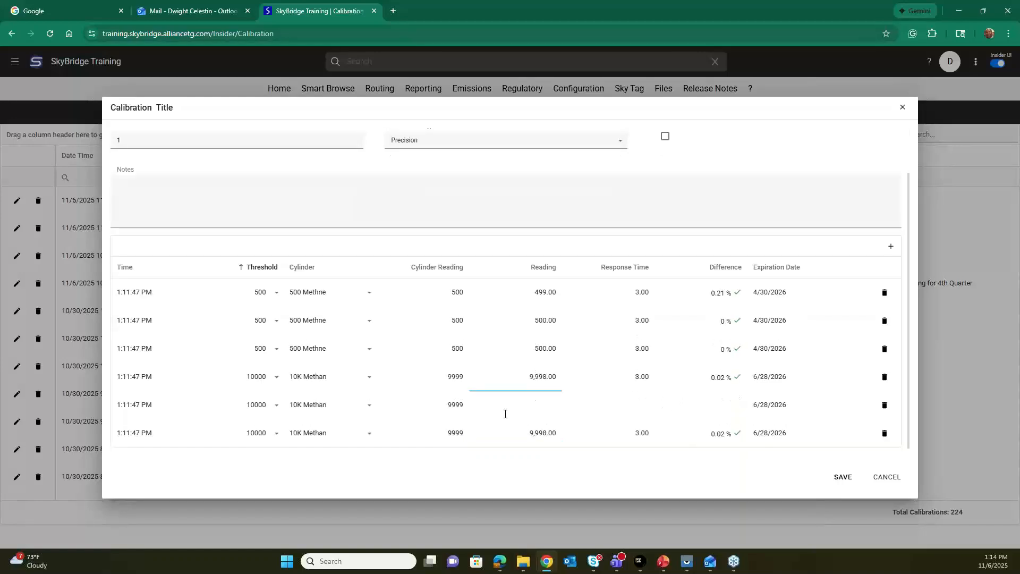
left_click(481, 406)
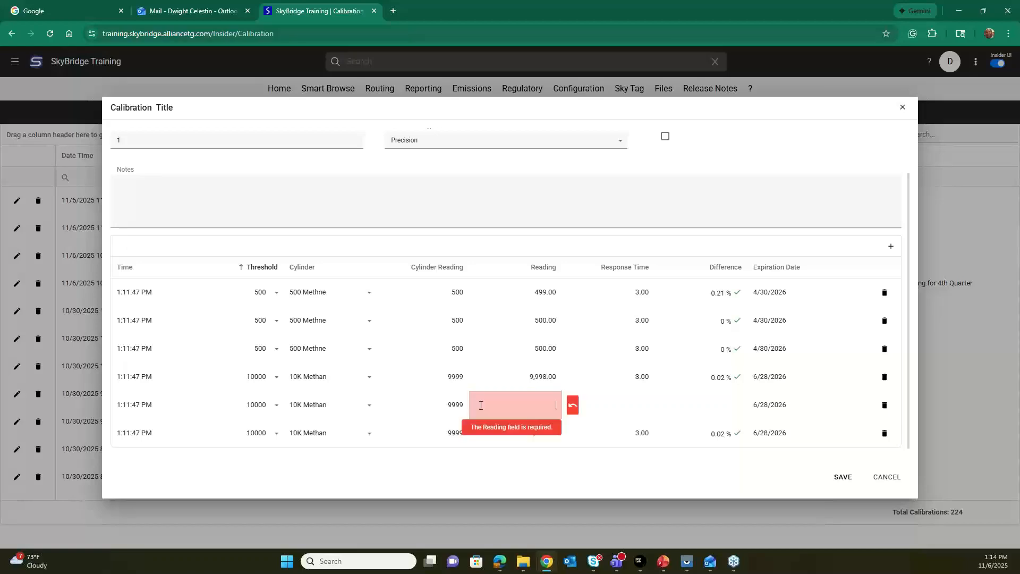
type("9,998")
left_click(633, 407)
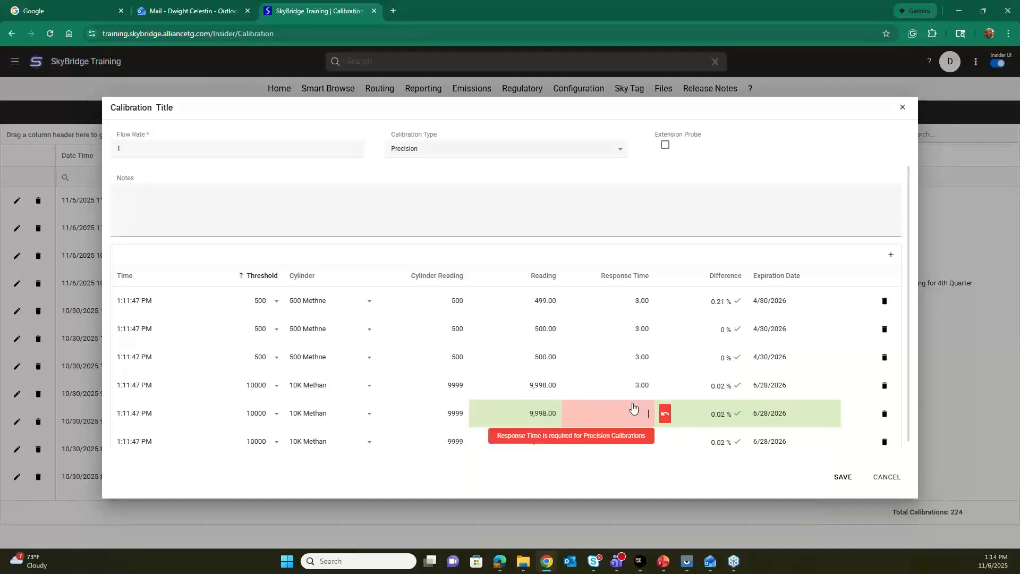
type("3")
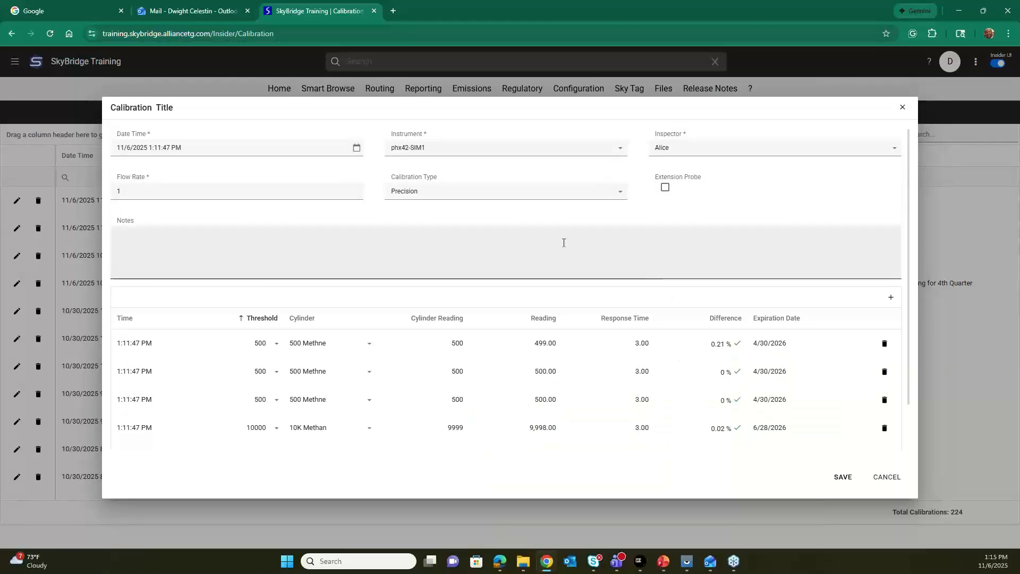
left_click(844, 476)
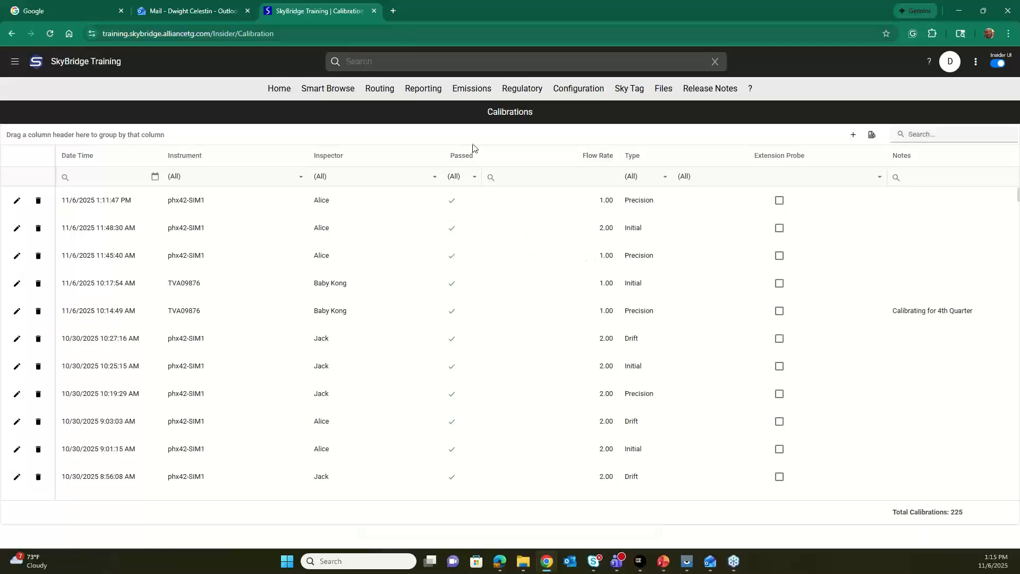
- Mark the 0 calibration threshold as Initial Required and save it
left_click(356, 88)
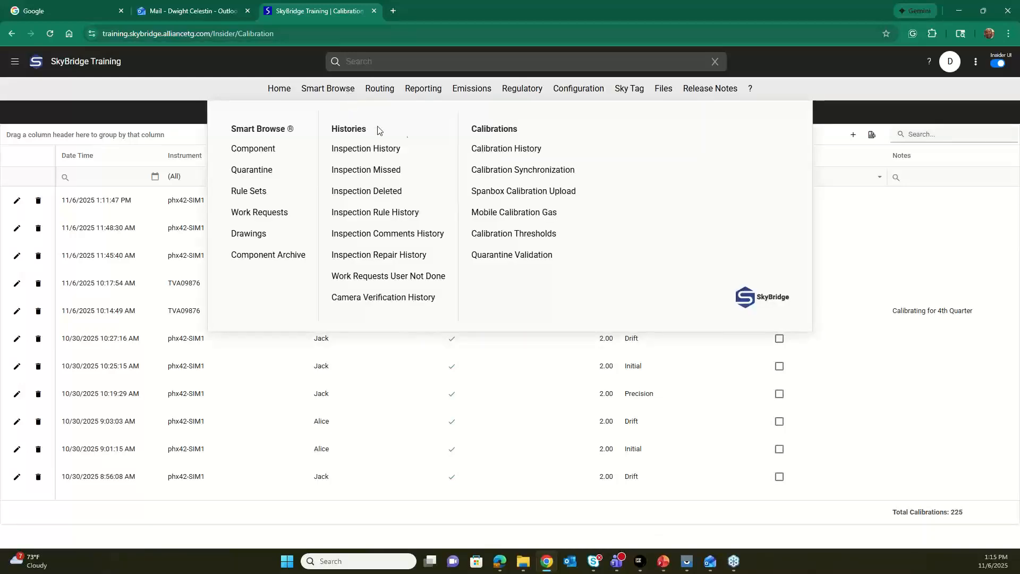
left_click(504, 233)
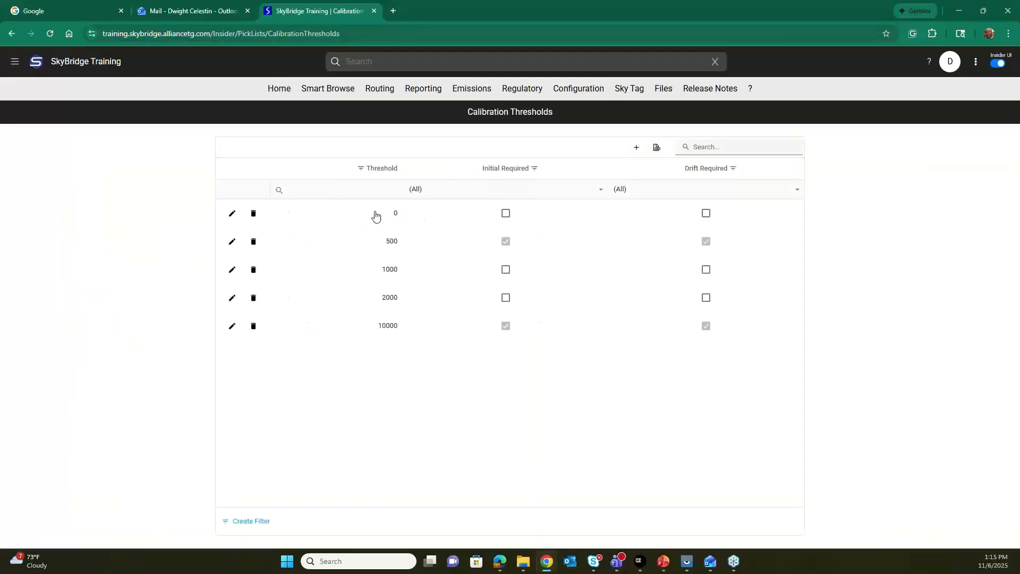
left_click(230, 215)
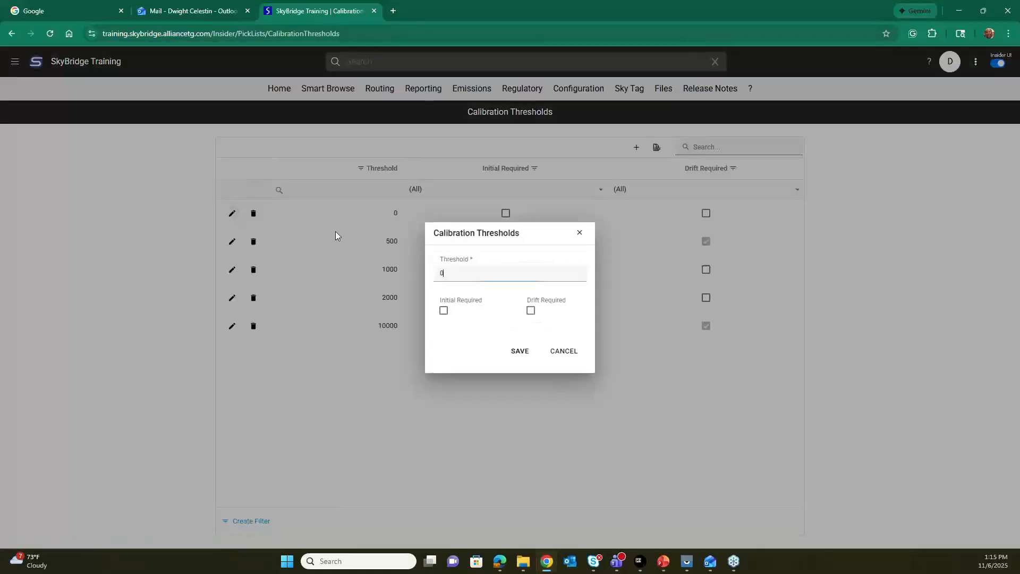
left_click(443, 312)
left_click(520, 351)
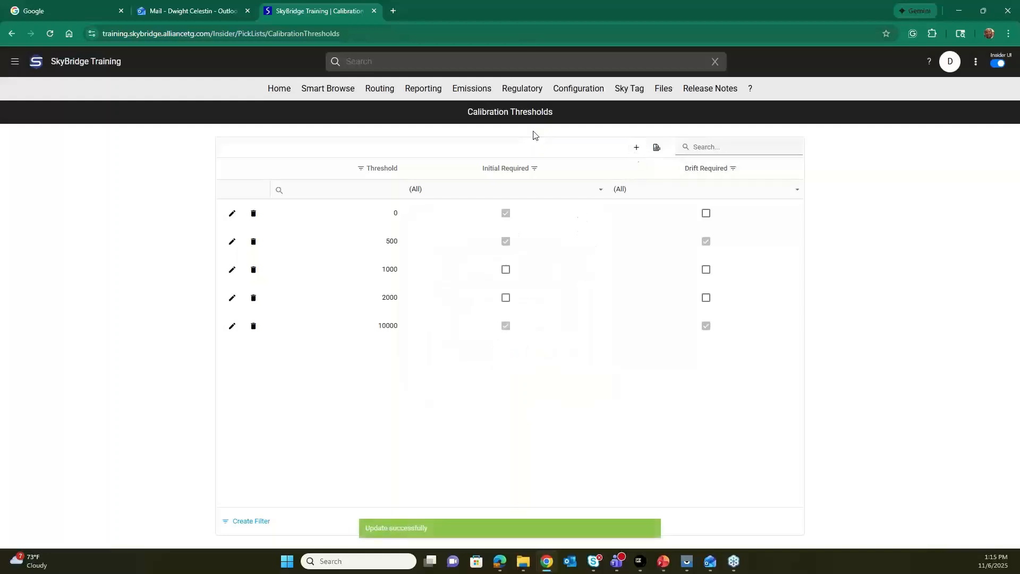
- Start a new calibration record in the Calibration History with calibration type Initial
mouse_move(335, 92)
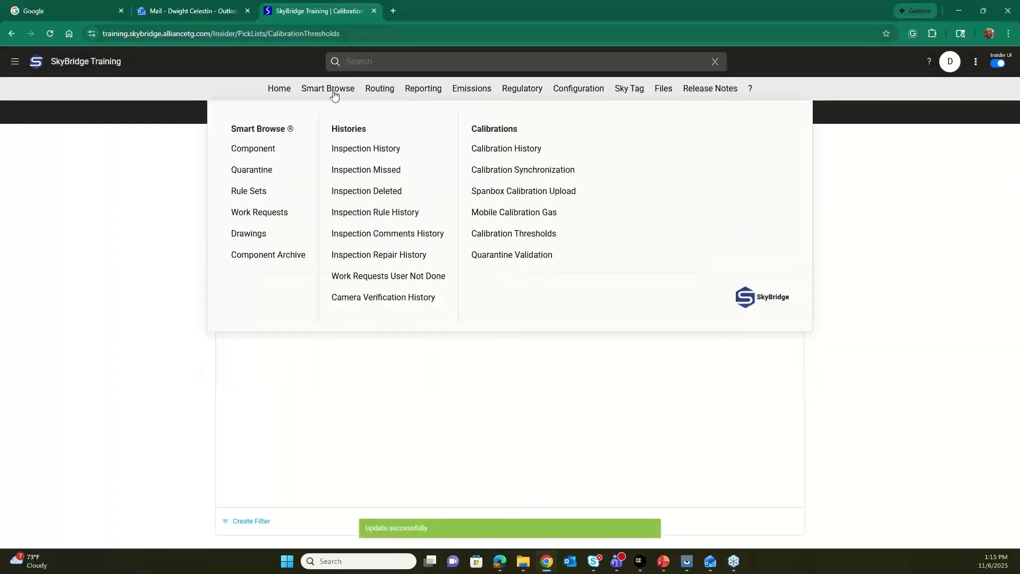
left_click(504, 156)
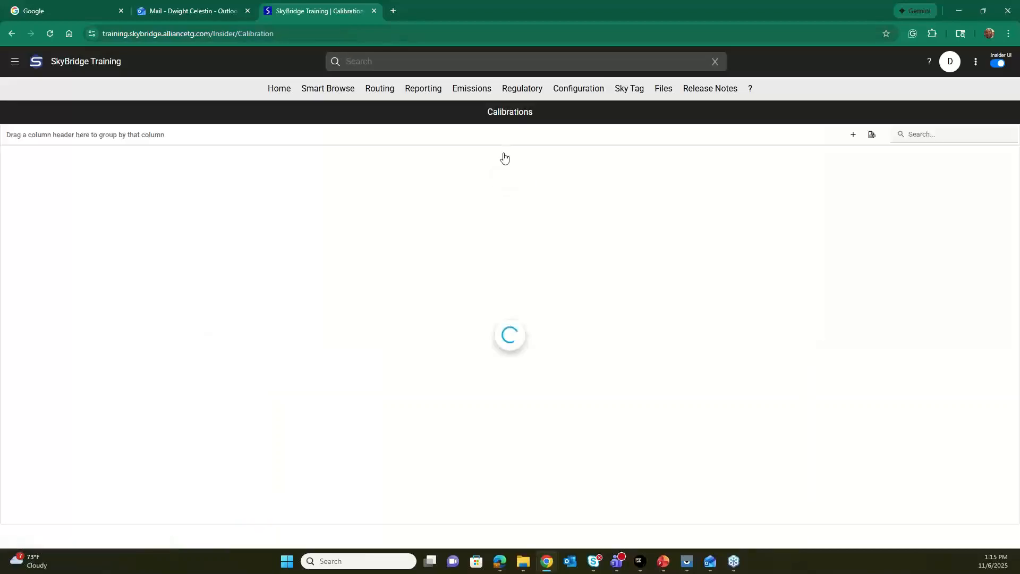
left_click(853, 134)
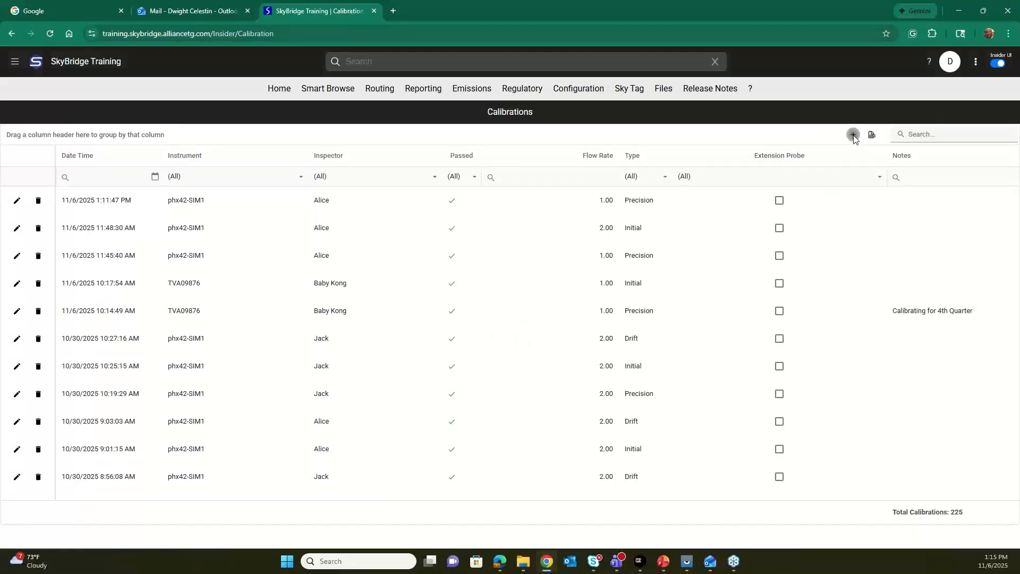
left_click(487, 194)
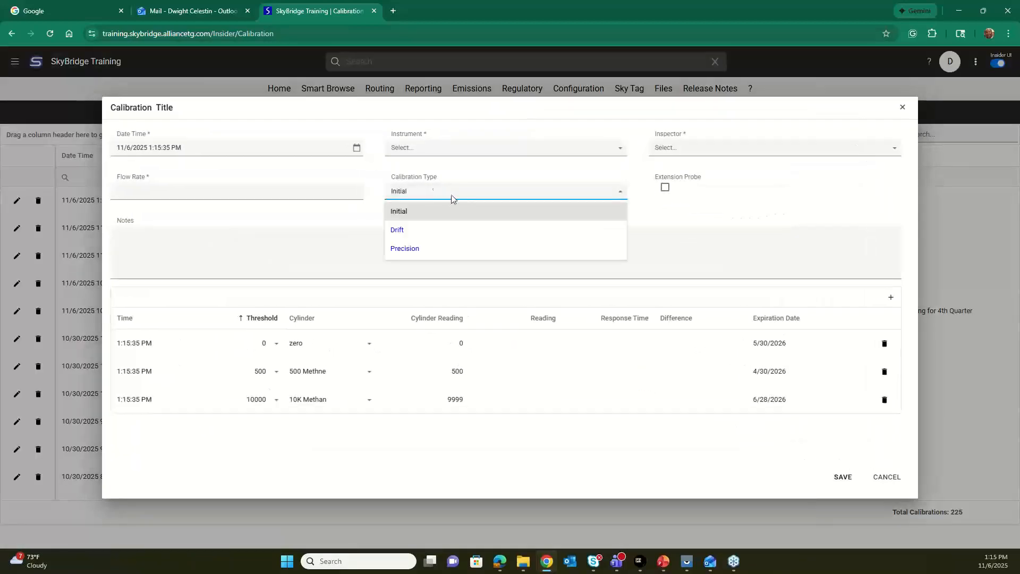
left_click(426, 209)
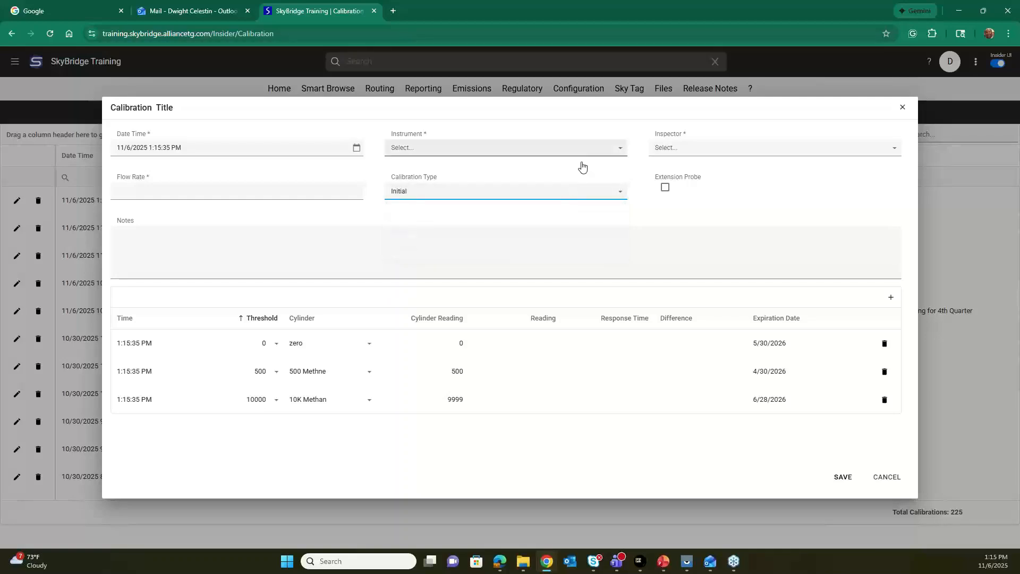
- Assign instrument phx42-SIM1 and the first listed inspector to the Initial calibration, and set the flow rate to 1
left_click(500, 147)
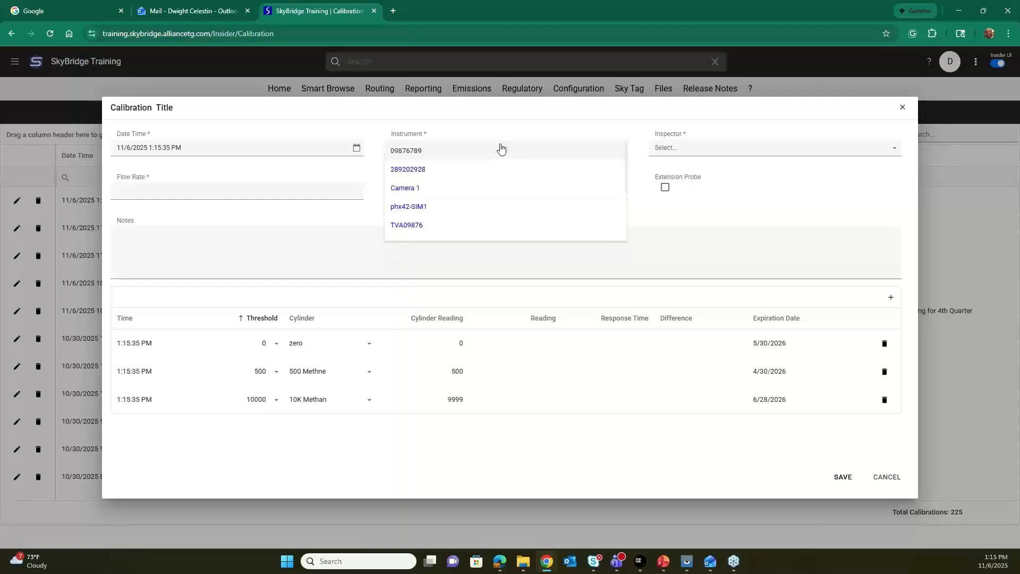
left_click(419, 207)
left_click(677, 153)
left_click(681, 154)
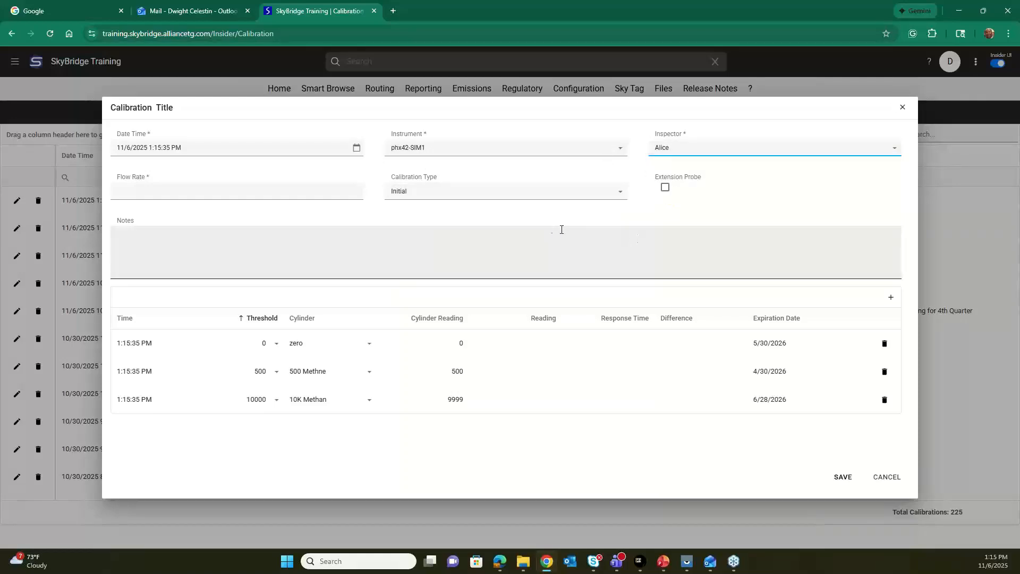
left_click(243, 194)
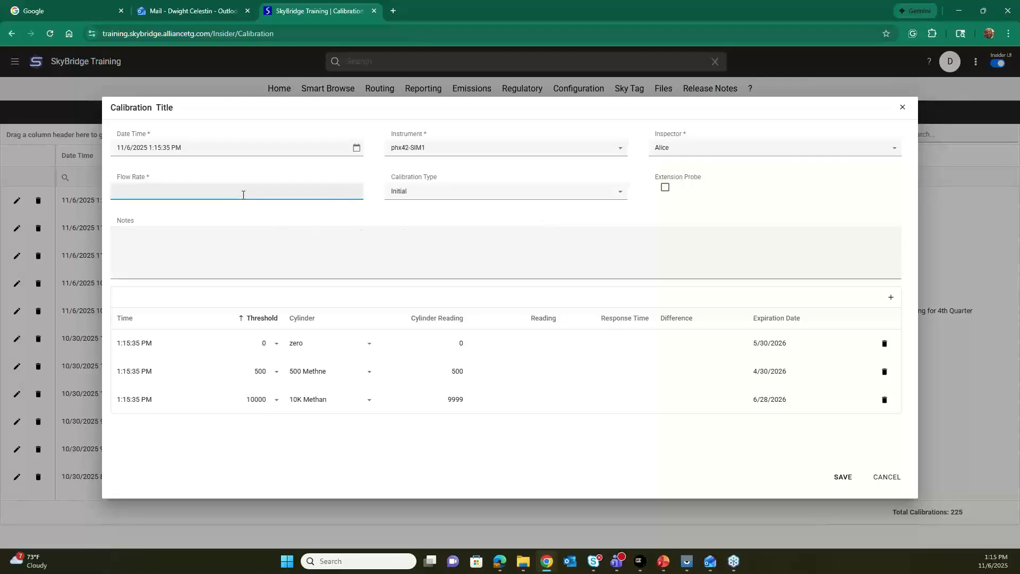
left_click(287, 240)
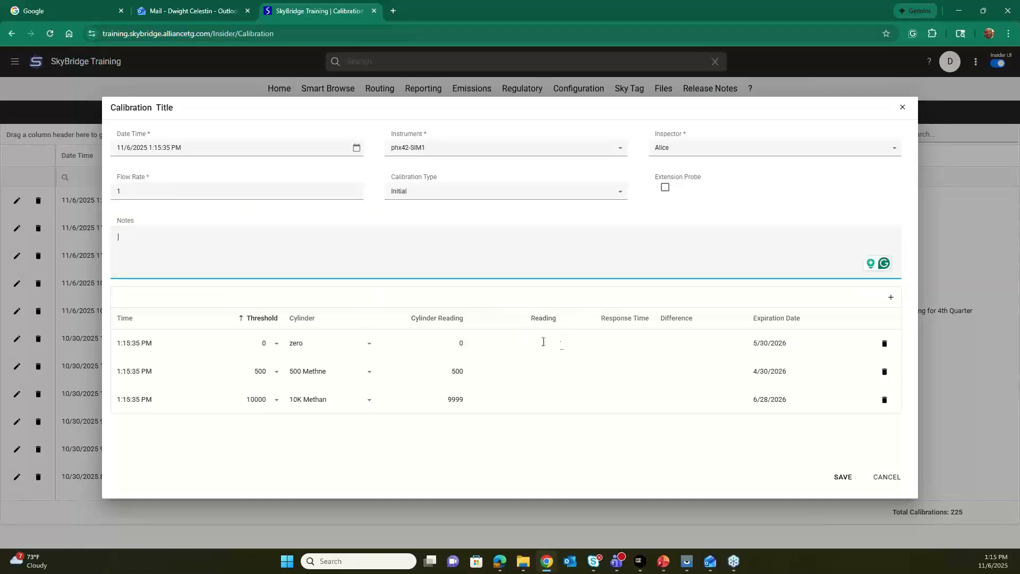
- Enter readings of 0 and 499 for the 0 and 500 threshold rows, each with a response time of 3
left_click(523, 339)
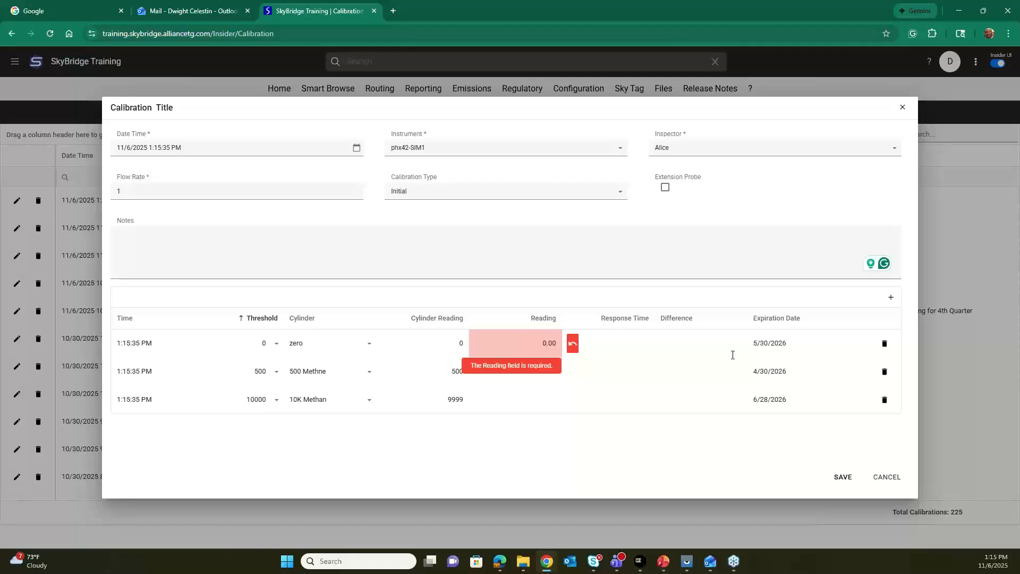
left_click(630, 339)
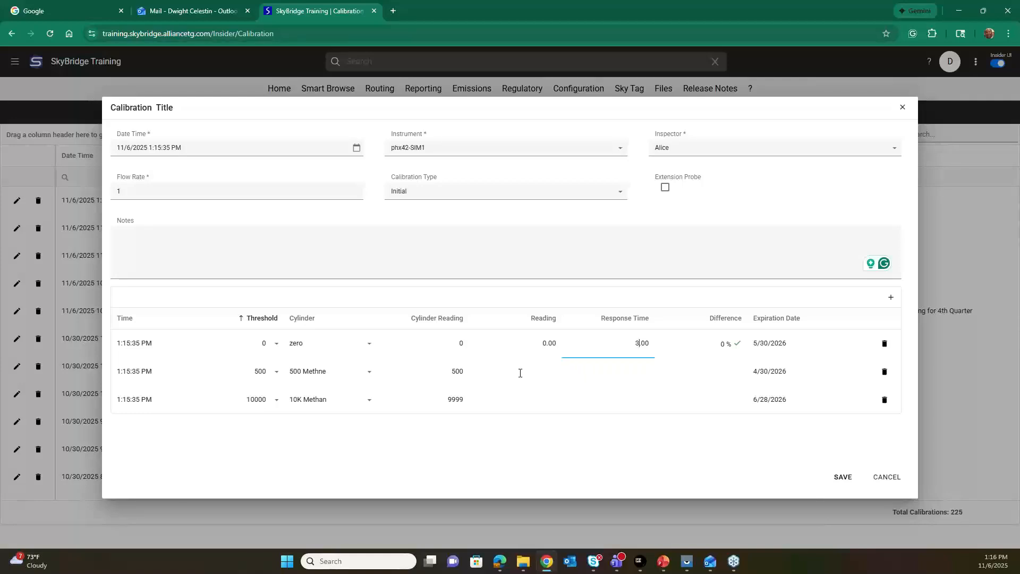
left_click(543, 372)
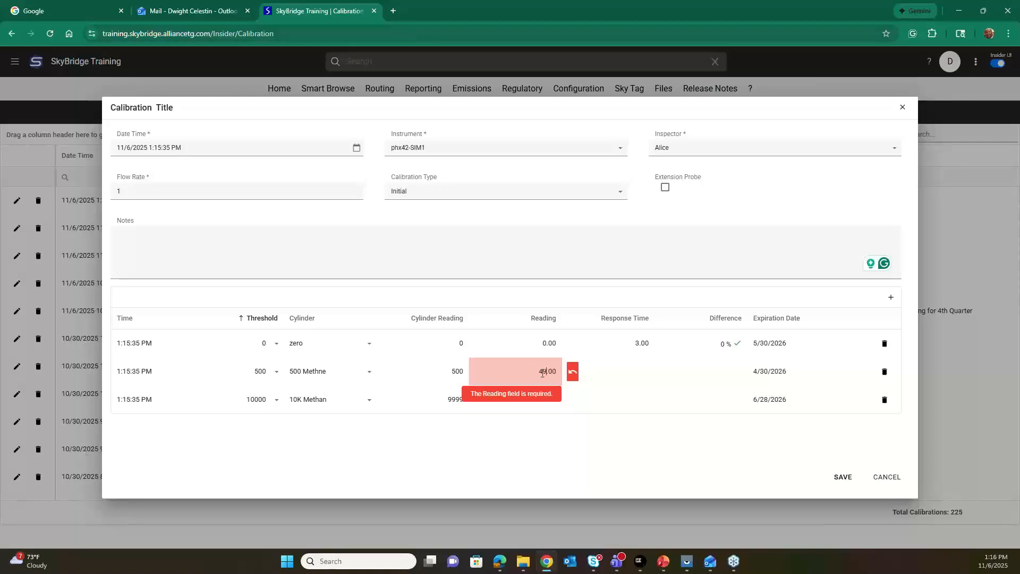
type("499")
left_click(645, 365)
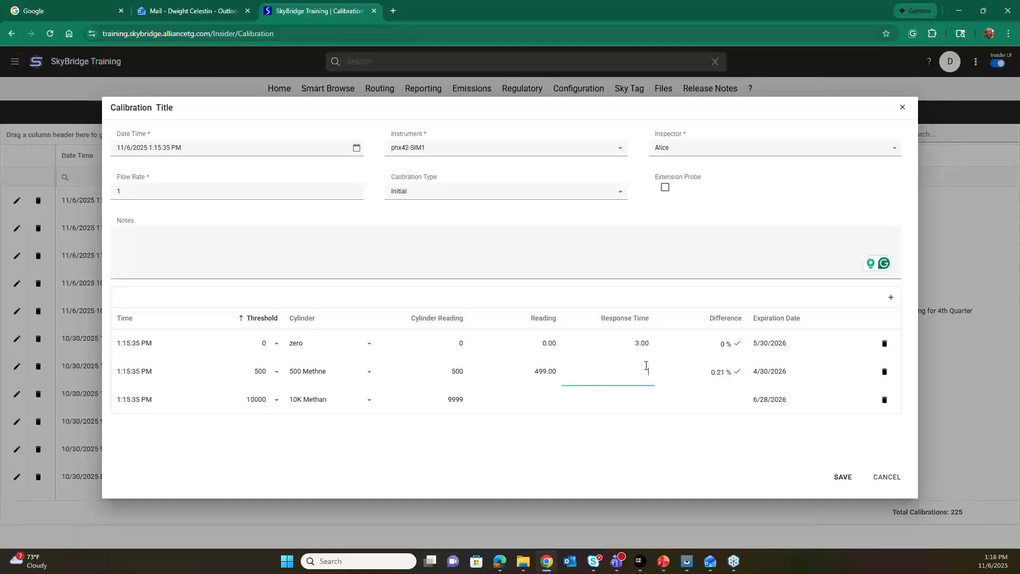
- Enter a reading of 9998 and a response time of 3 for the 10000-threshold row, and save the Initial calibration
left_click(527, 409)
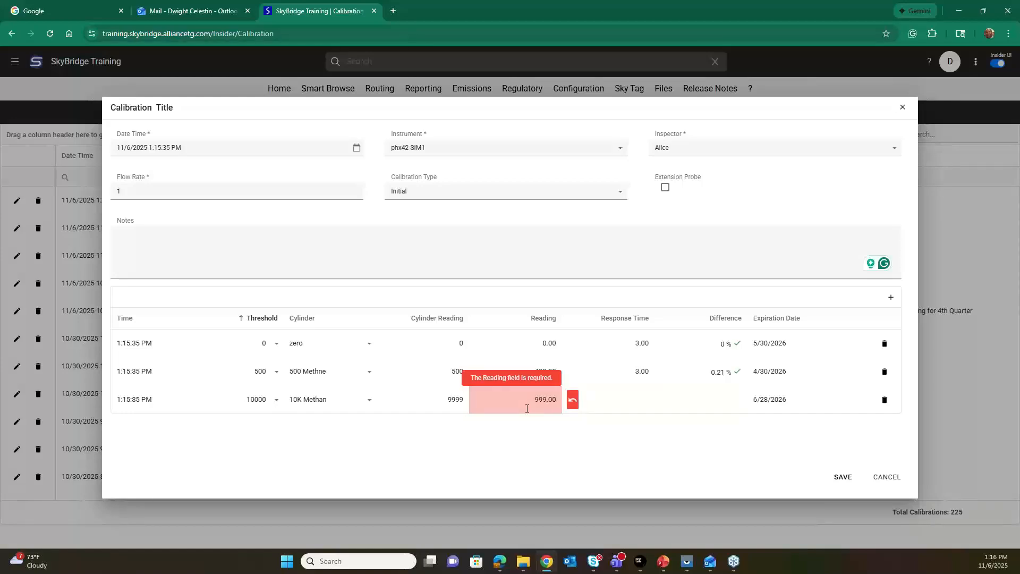
left_click(635, 405)
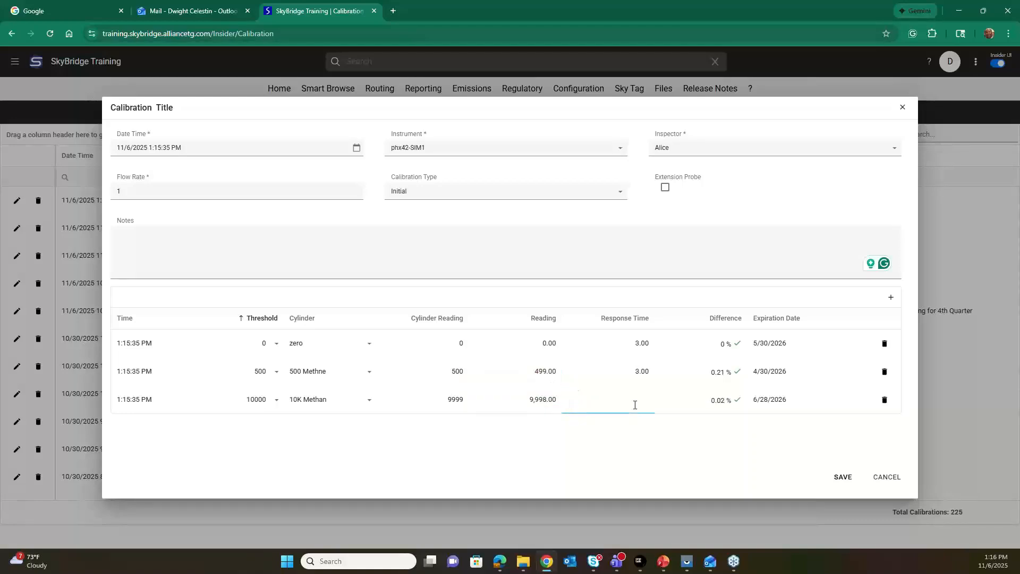
left_click(669, 447)
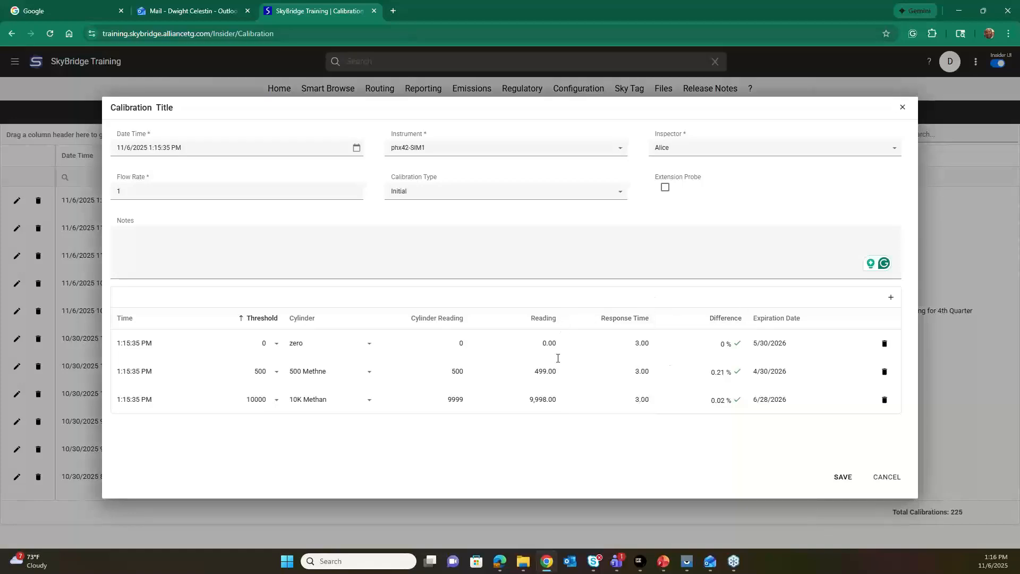
left_click(844, 477)
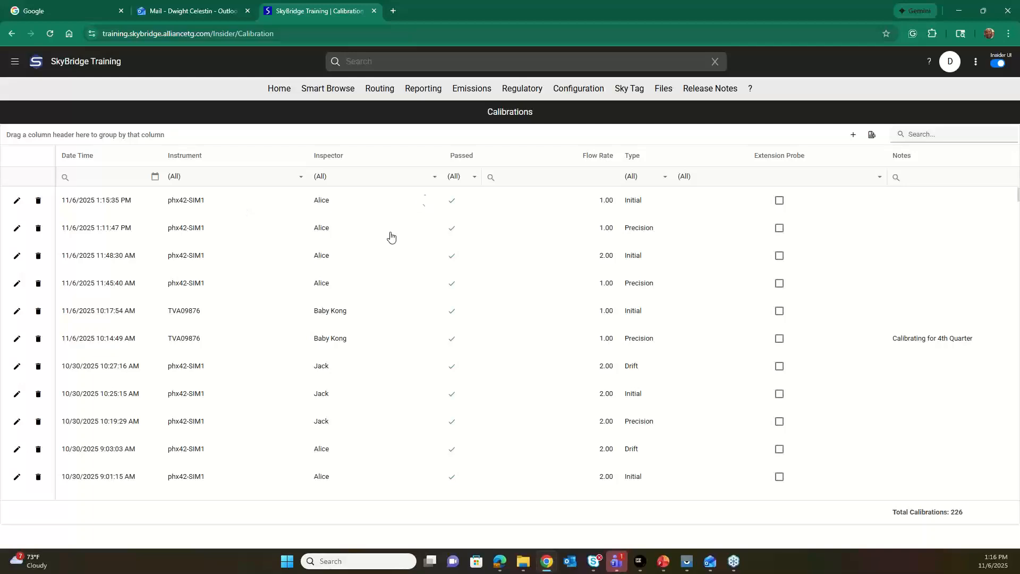
- Open the [R230_1] SkyMobile Calibration History report from the Monitoring Information reports
left_click(421, 93)
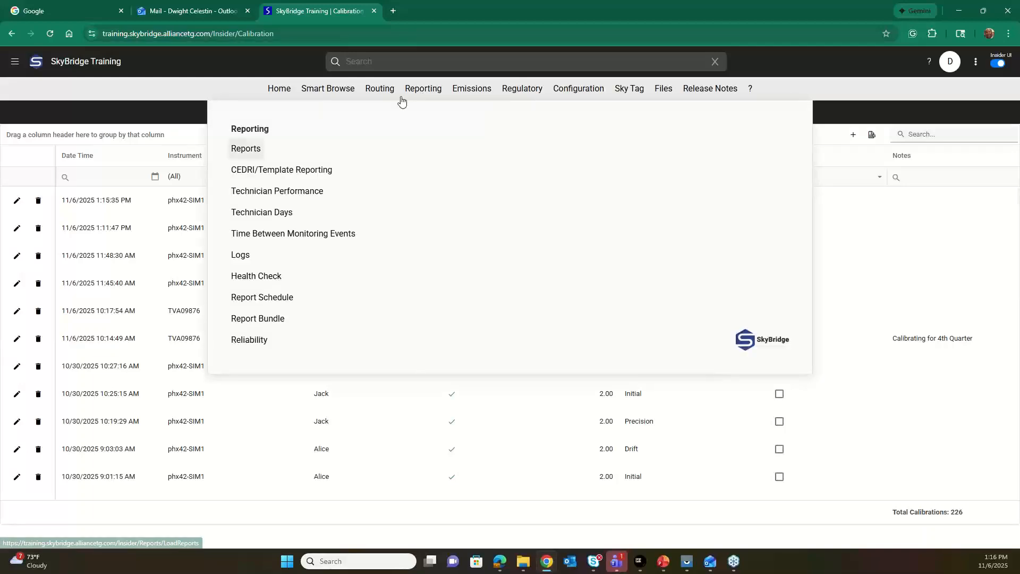
left_click(260, 151)
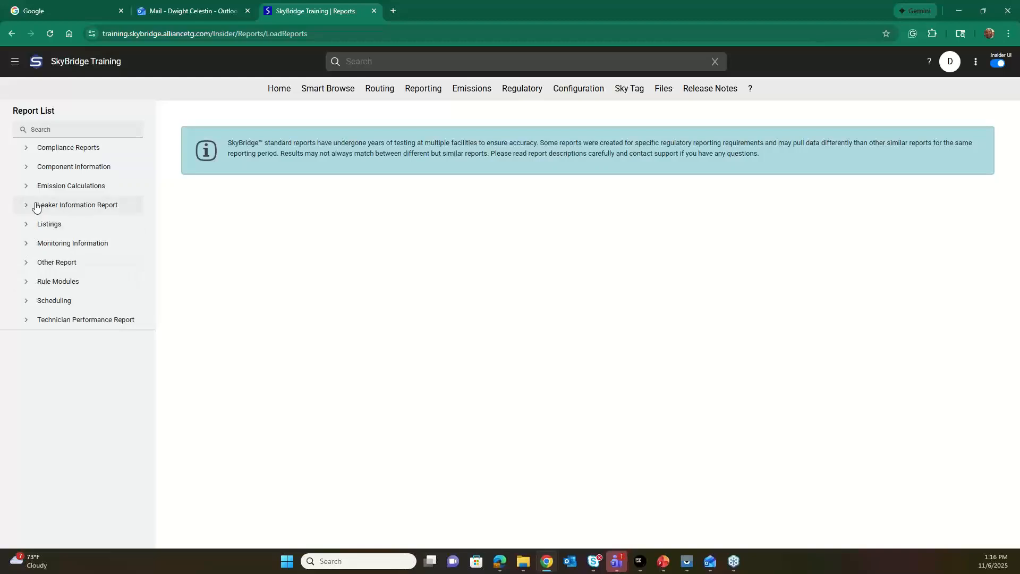
left_click(28, 245)
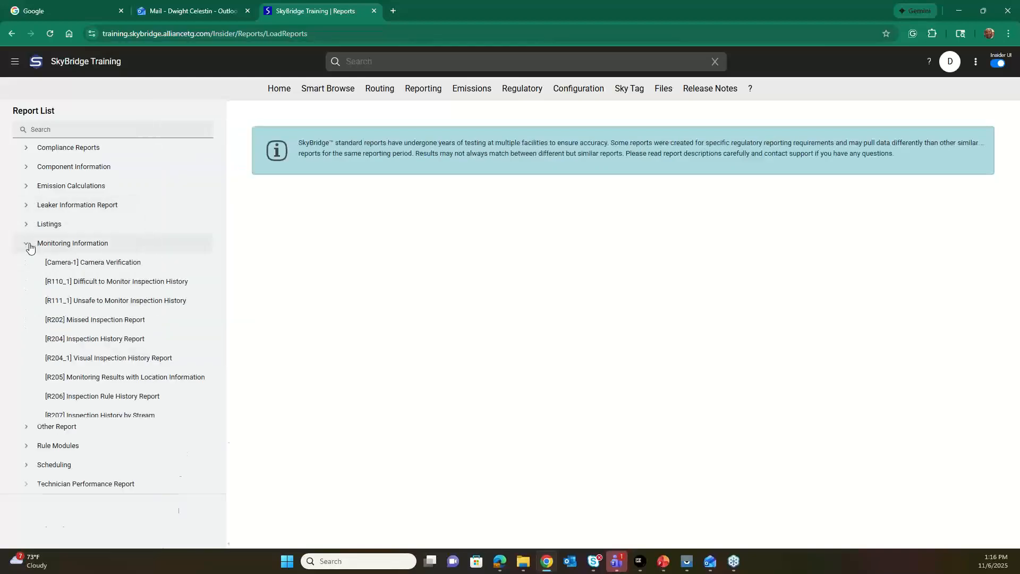
scroll(131, 295, "down", 1)
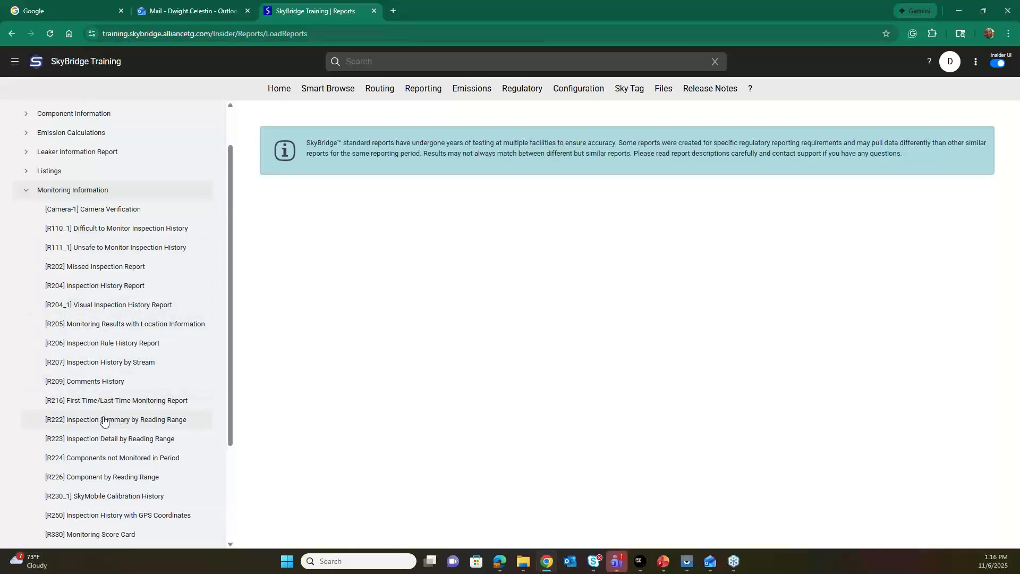
scroll(106, 419, "down", 2)
left_click(102, 397)
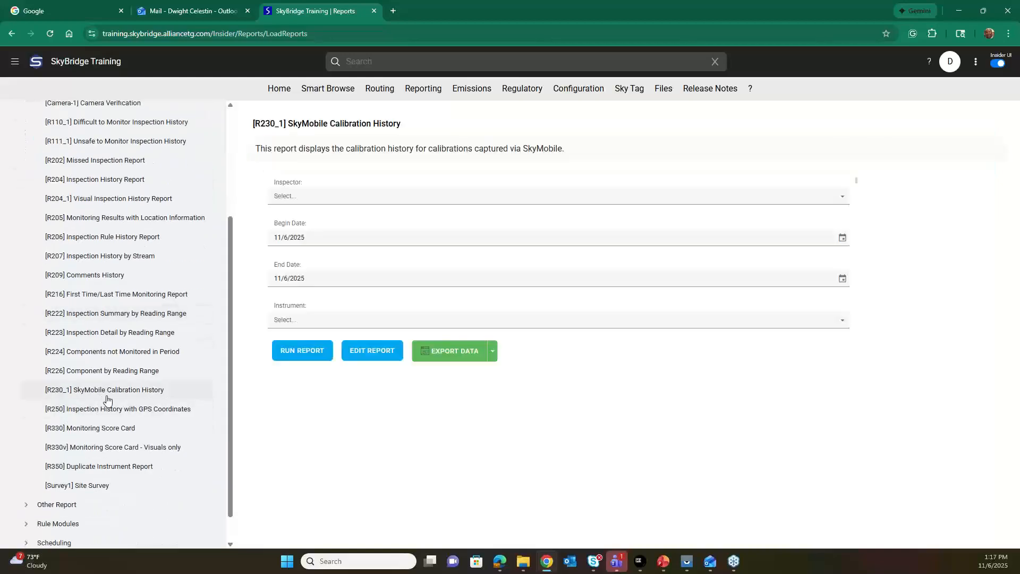
- Run the calibration history report for the first listed inspector and instrument phx42-SIM1
left_click(352, 201)
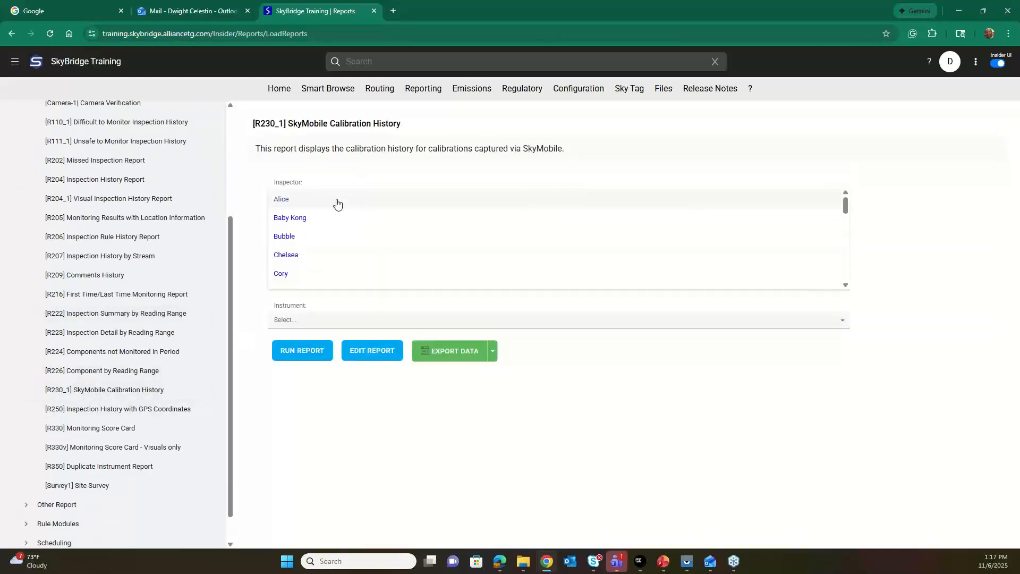
left_click(337, 200)
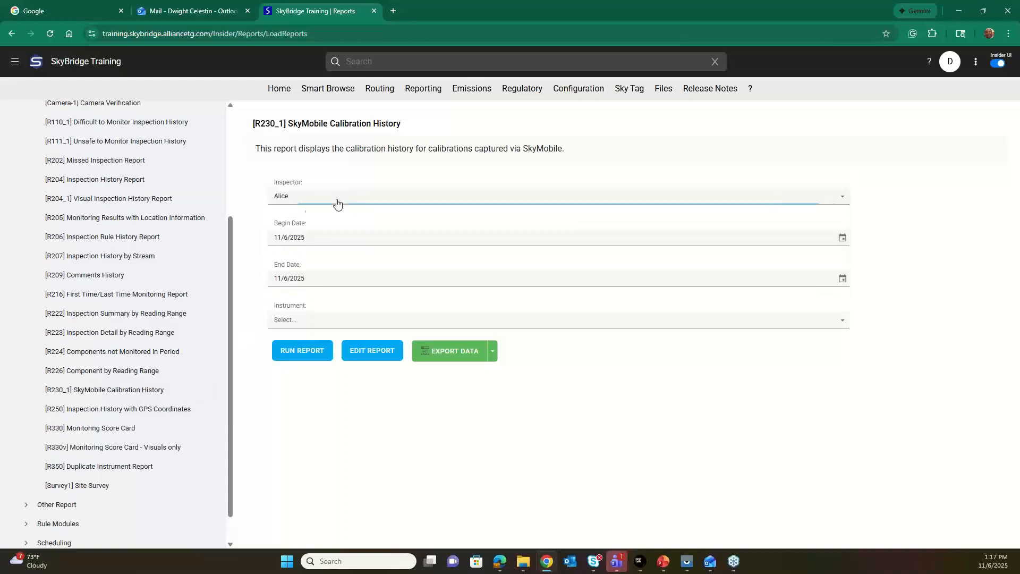
left_click(296, 319)
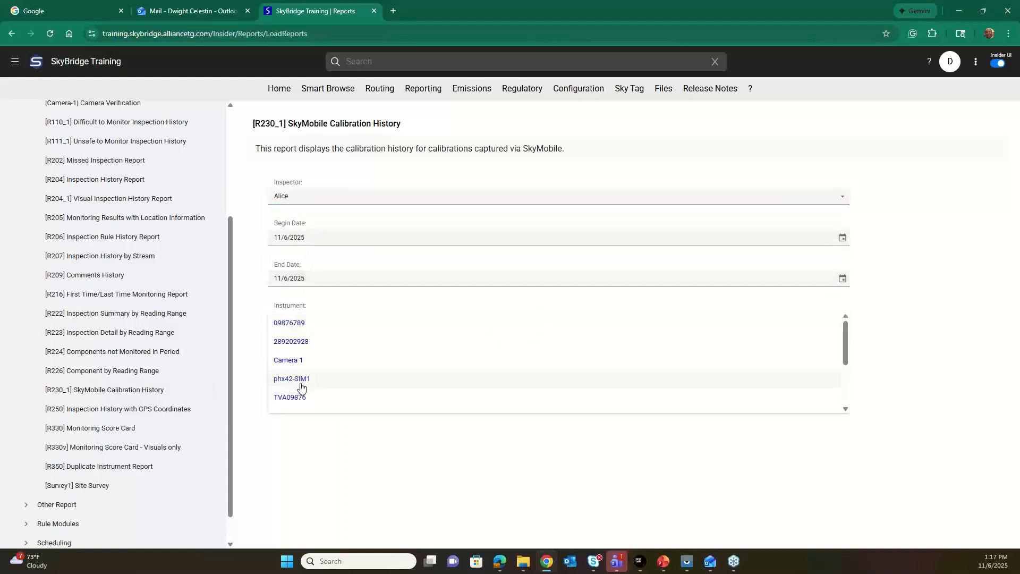
left_click(296, 378)
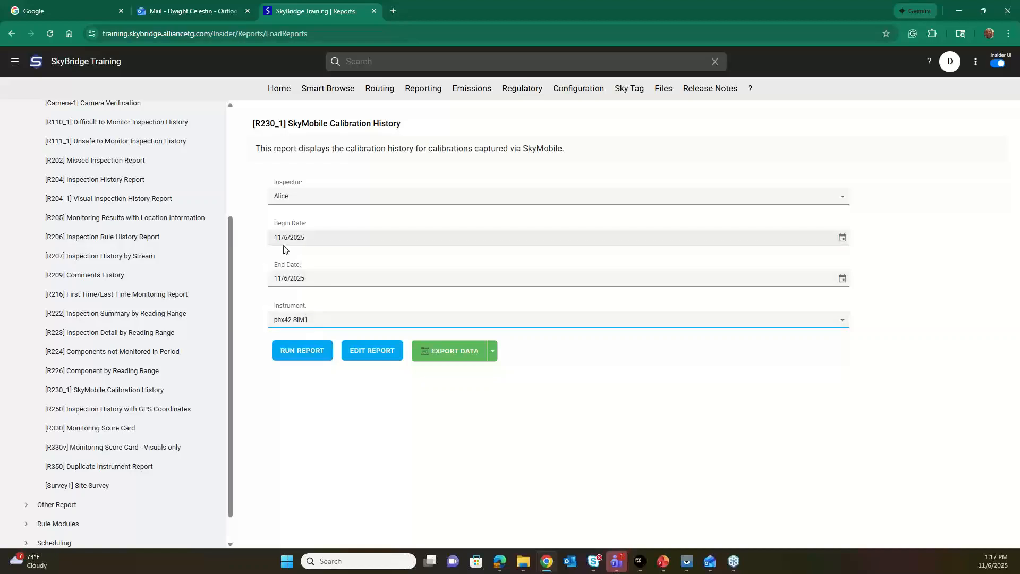
left_click(293, 350)
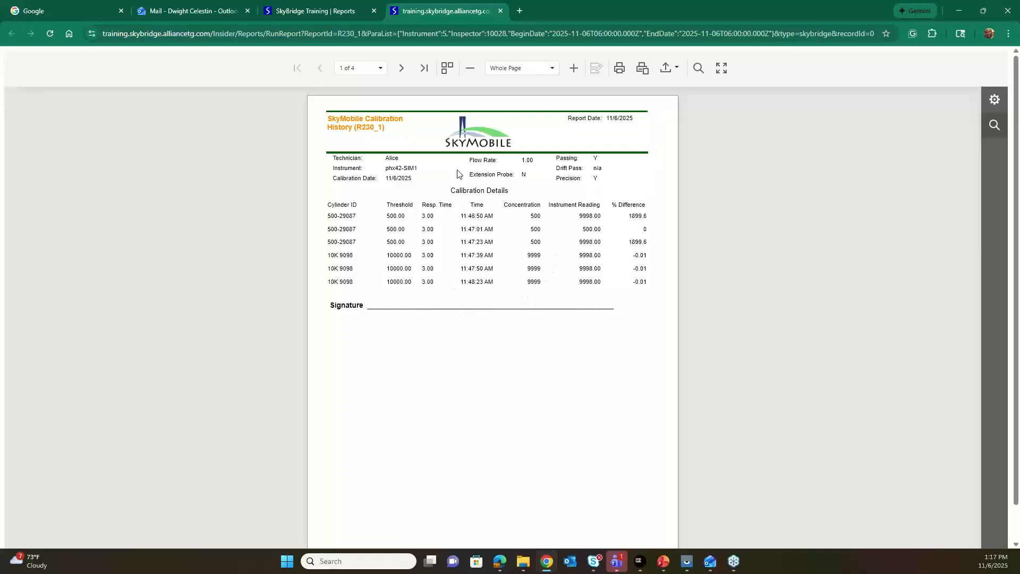
- Open the same calibration history report in the PDF editor and view its second page
left_click(354, 15)
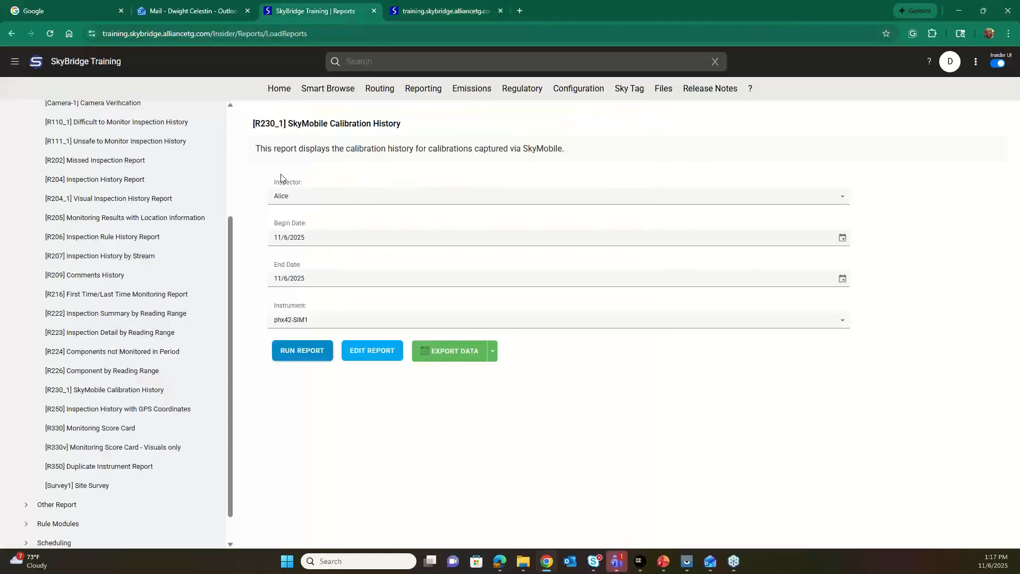
left_click(374, 356)
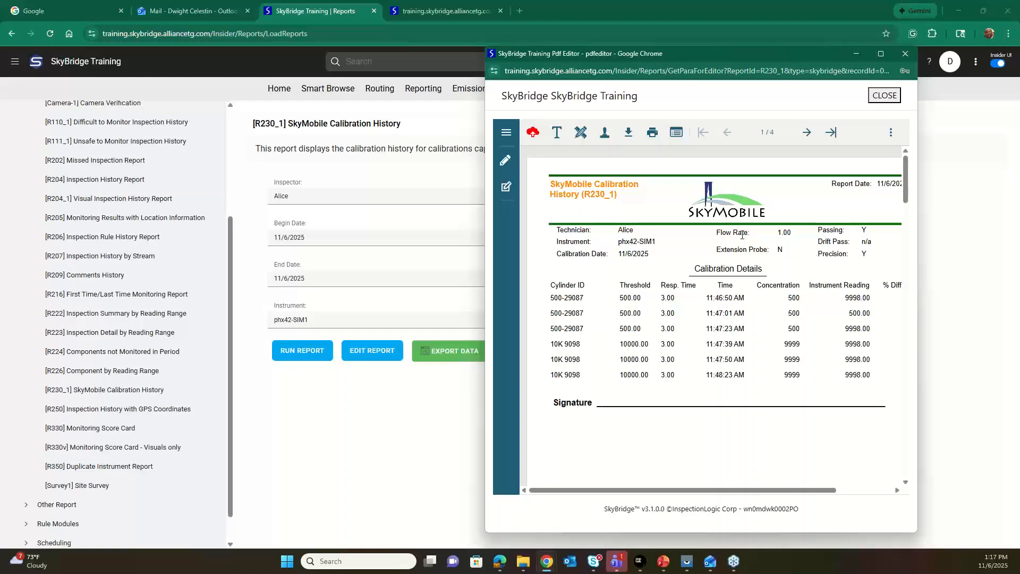
left_click(806, 132)
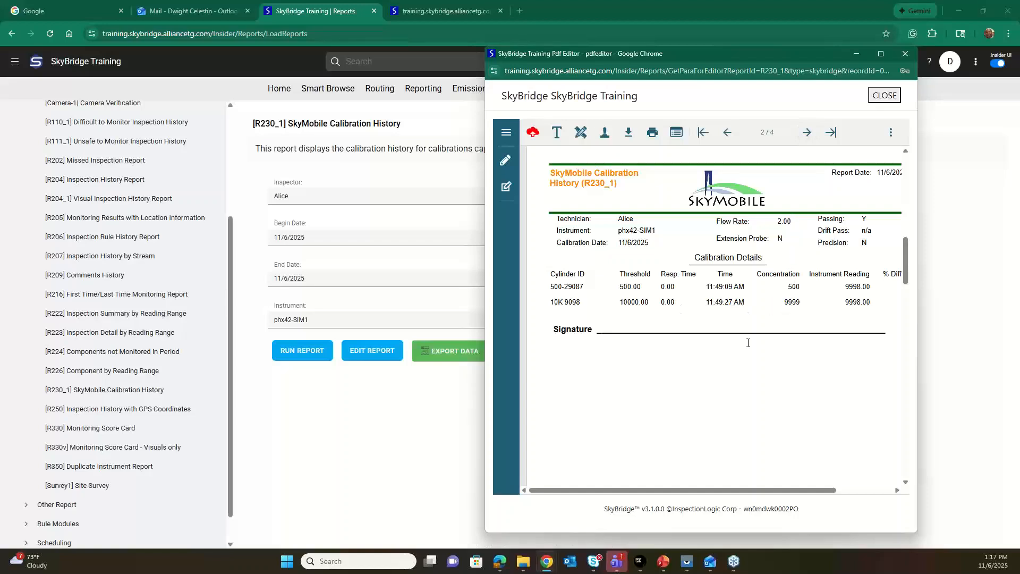
left_click(467, 133)
- Return to the Calibration History and start a new calibration record
mouse_move(312, 88)
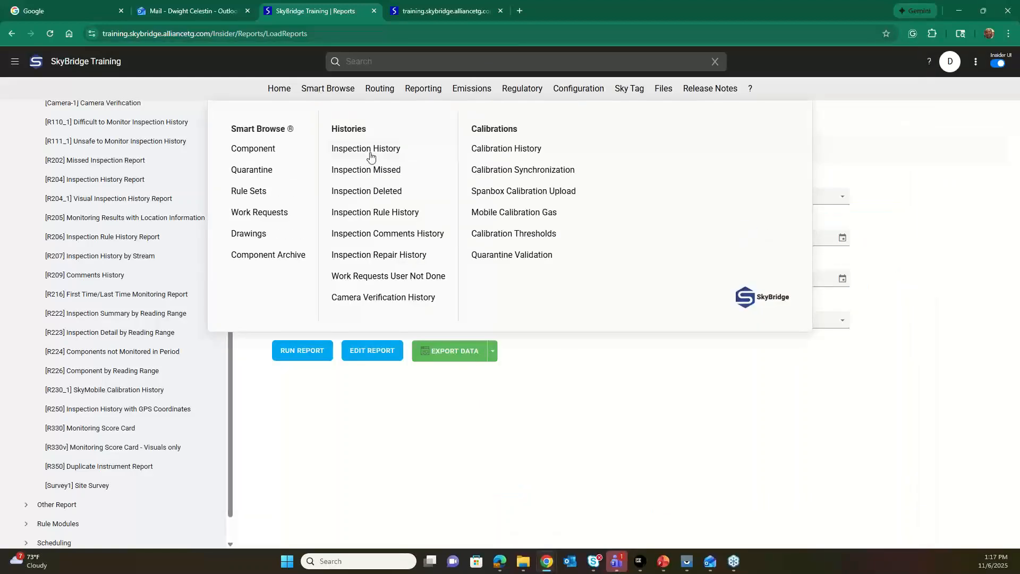
left_click(511, 154)
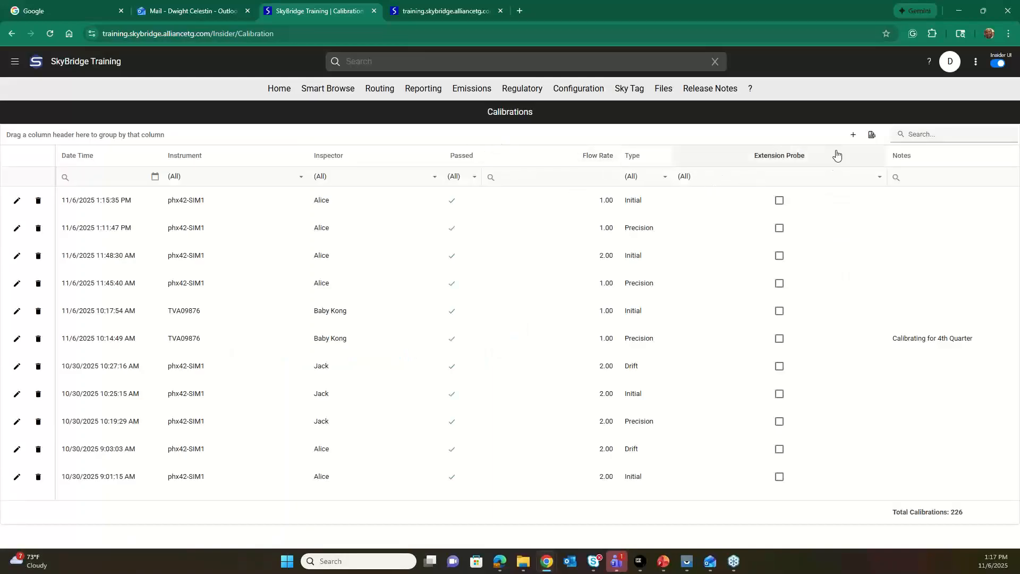
left_click(853, 135)
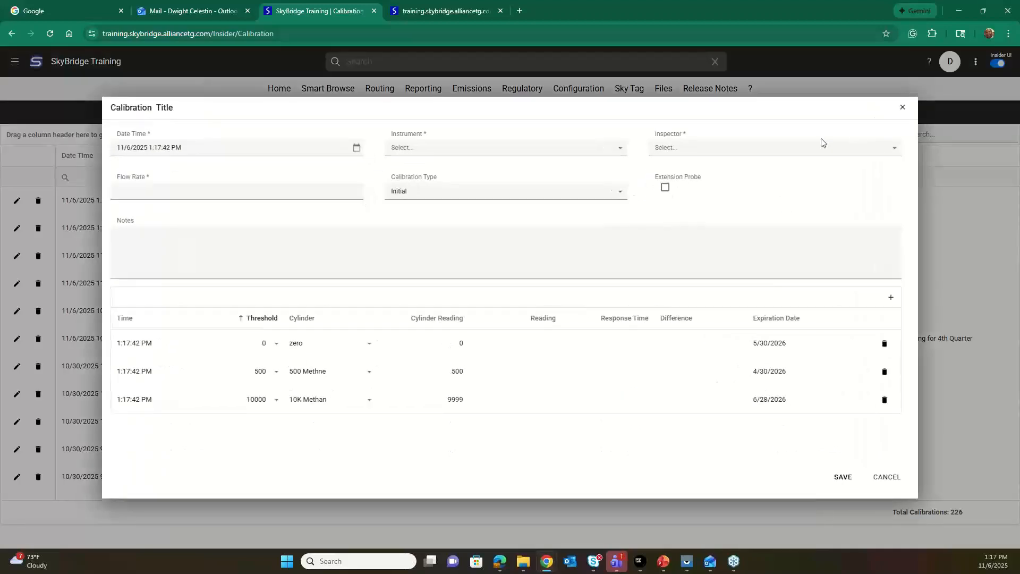
- Assign instrument phx42-SIM1 and the first listed inspector to the new record, and set its calibration type to Drift
left_click(445, 151)
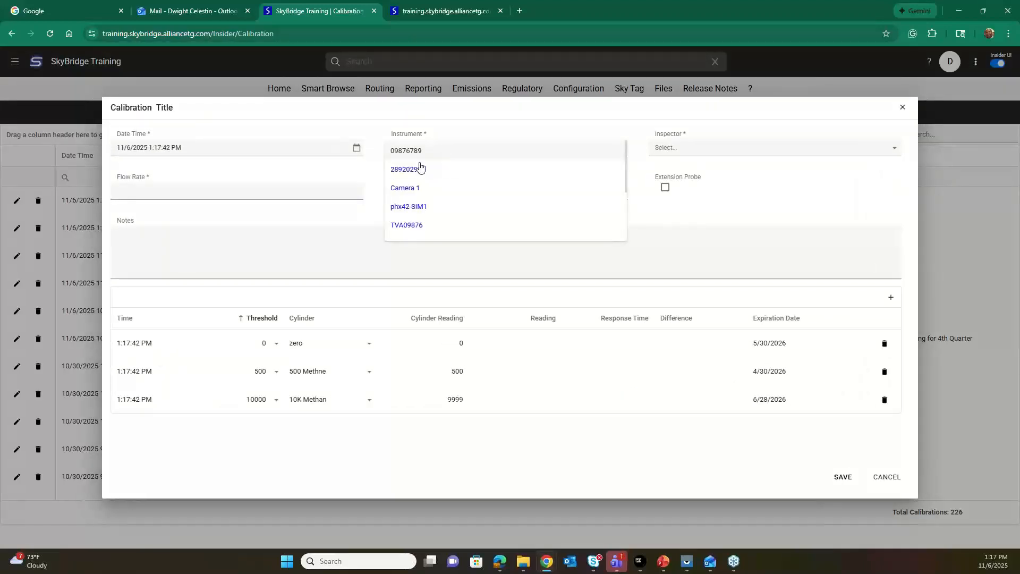
left_click(410, 207)
left_click(661, 154)
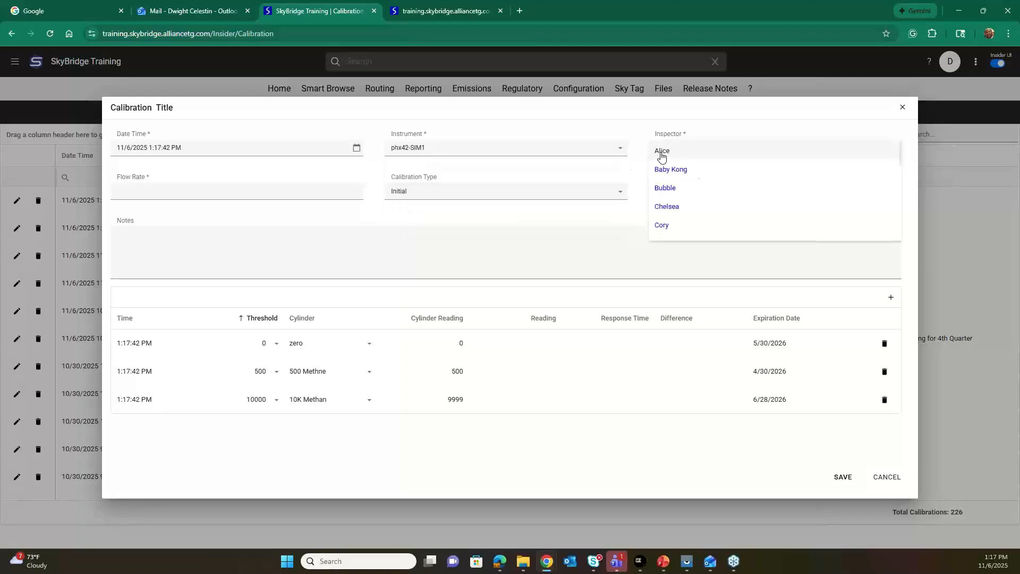
left_click(668, 158)
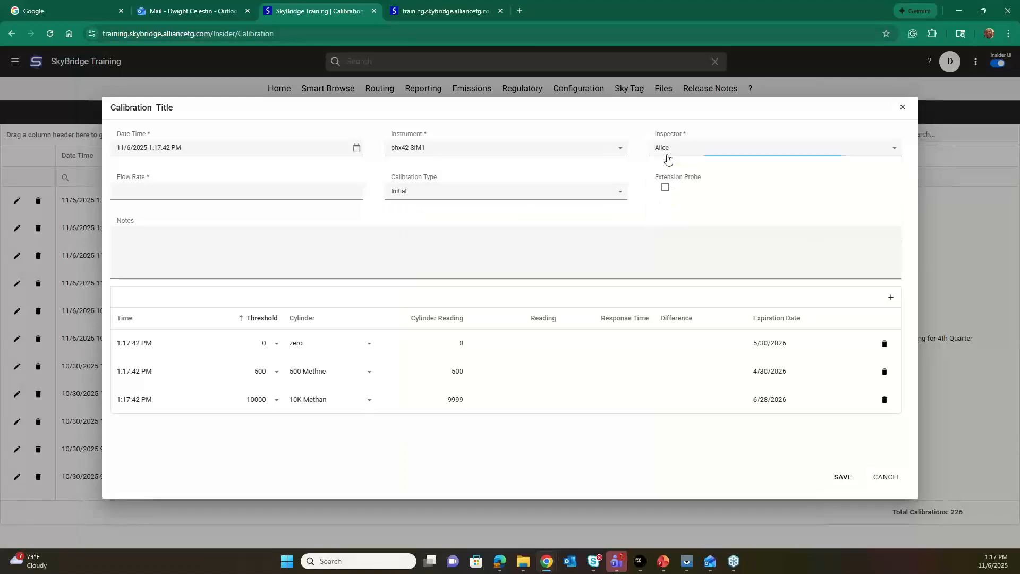
left_click(567, 193)
left_click(423, 228)
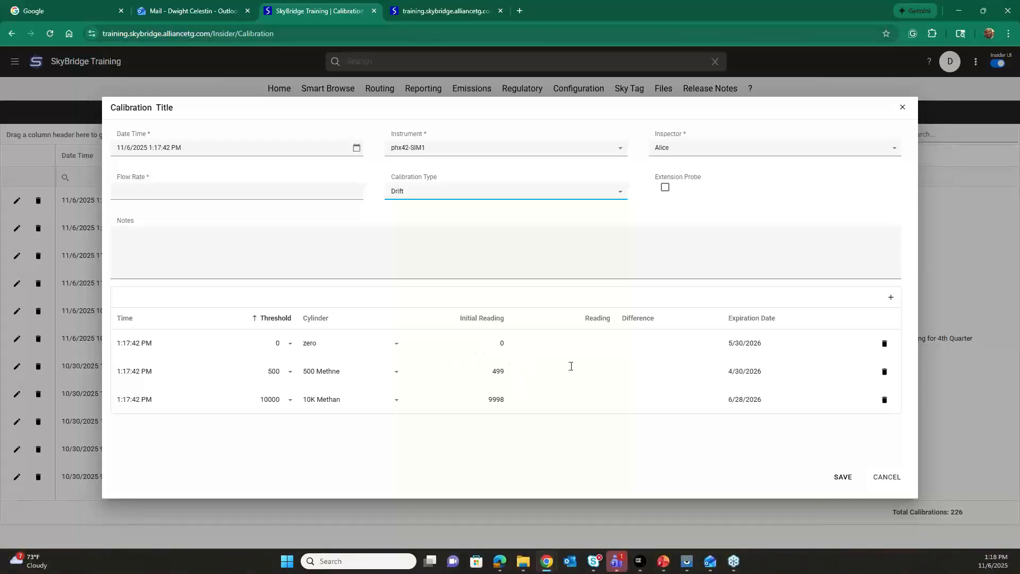
- Enter Drift readings of 500 for the 500-threshold row and 9998 for the 10000-threshold row
left_click(595, 366)
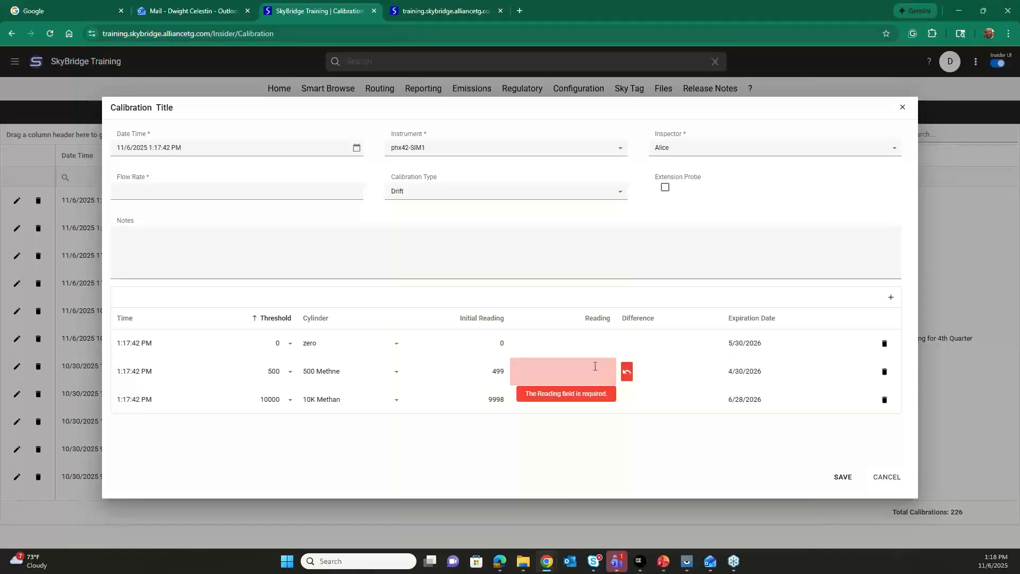
left_click(691, 379)
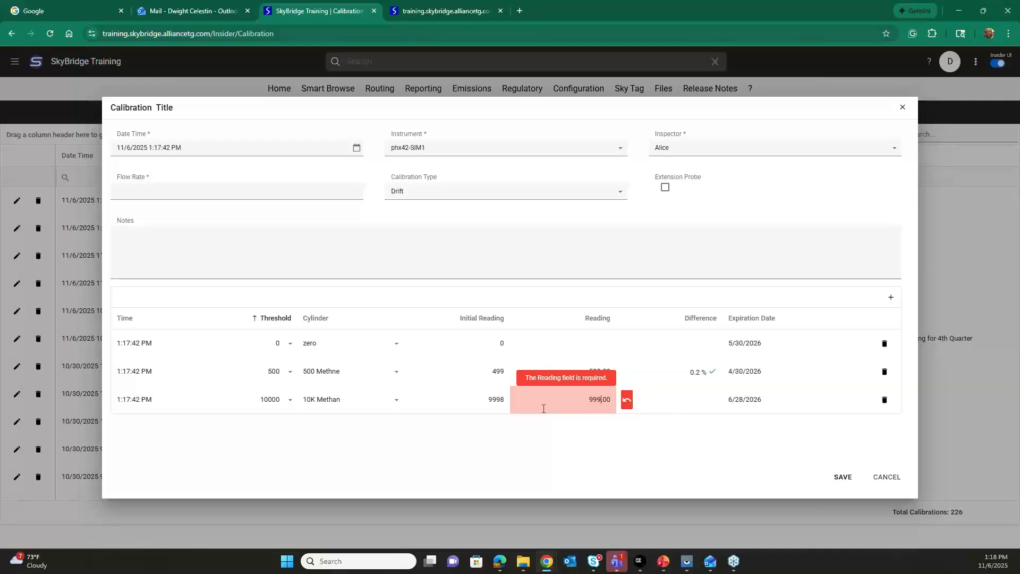
left_click(604, 458)
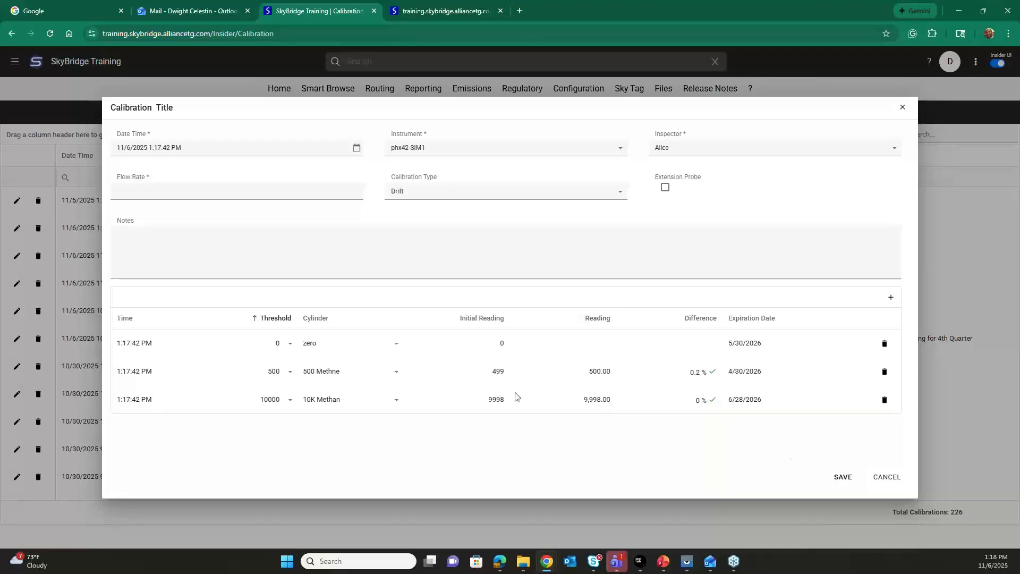
- Complete the Drift calibration with a reading of 0 for the 0-threshold row and a flow rate of 1, and save the record
left_click(845, 480)
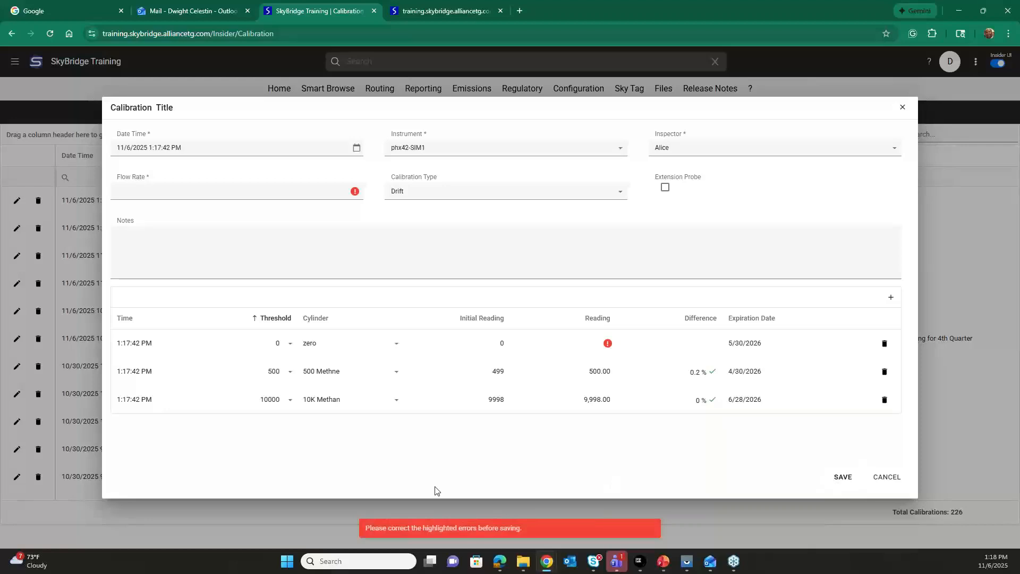
left_click(603, 344)
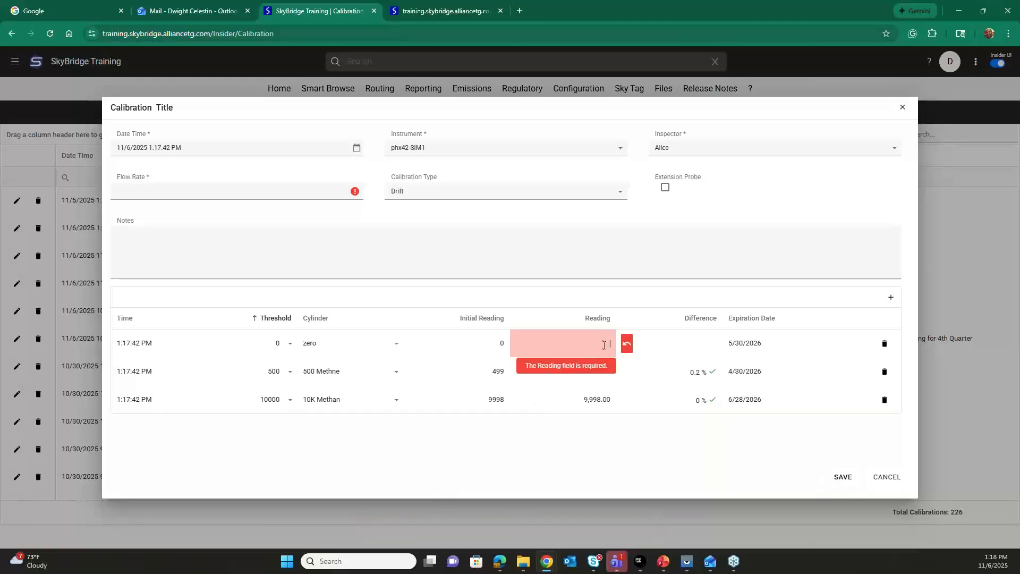
left_click(681, 347)
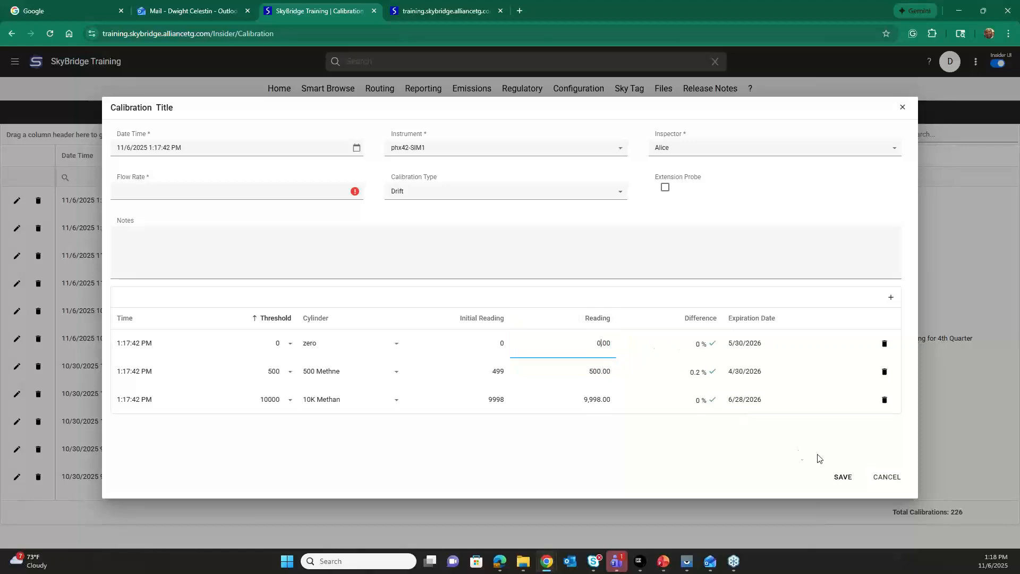
left_click(837, 477)
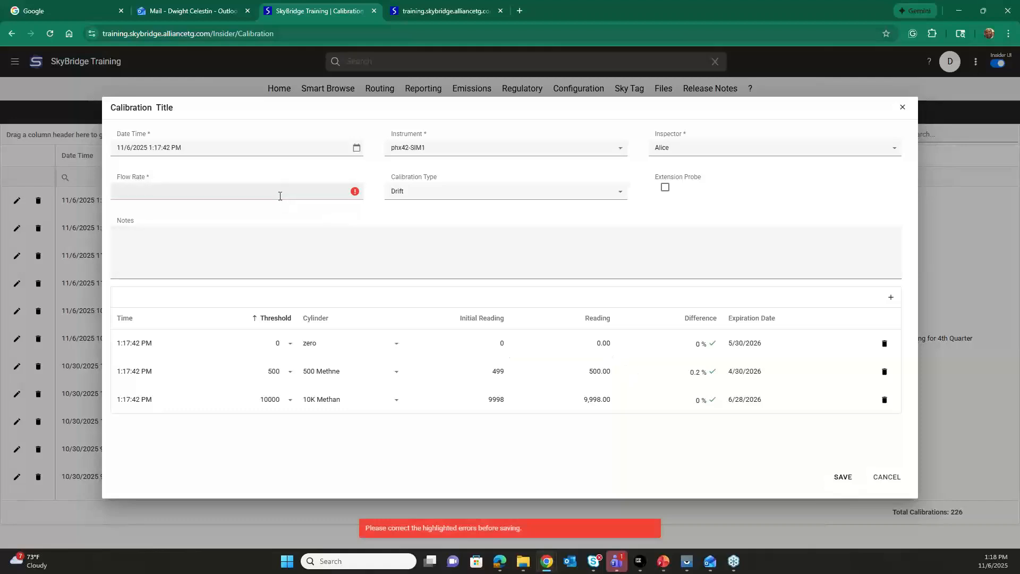
left_click(279, 195)
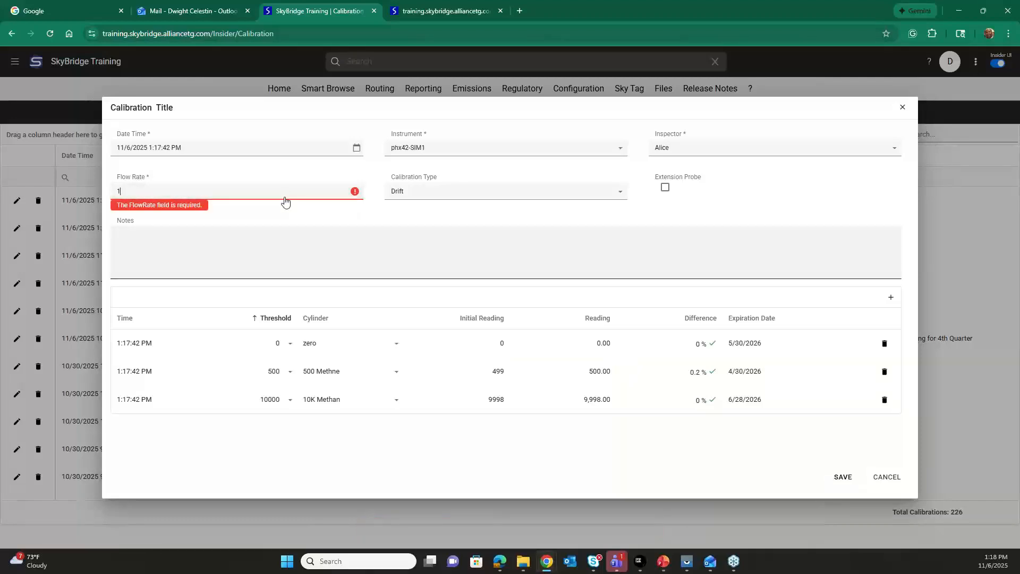
left_click(841, 481)
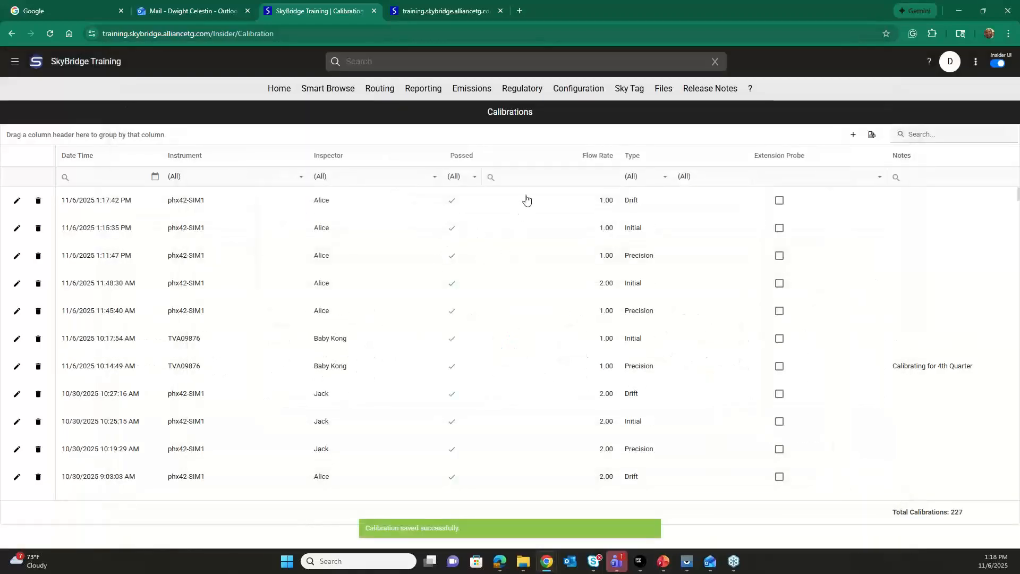
- Open the [R230_1] SkyMobile Calibration History report from the Monitoring Information reports in the PDF editor
mouse_move(335, 99)
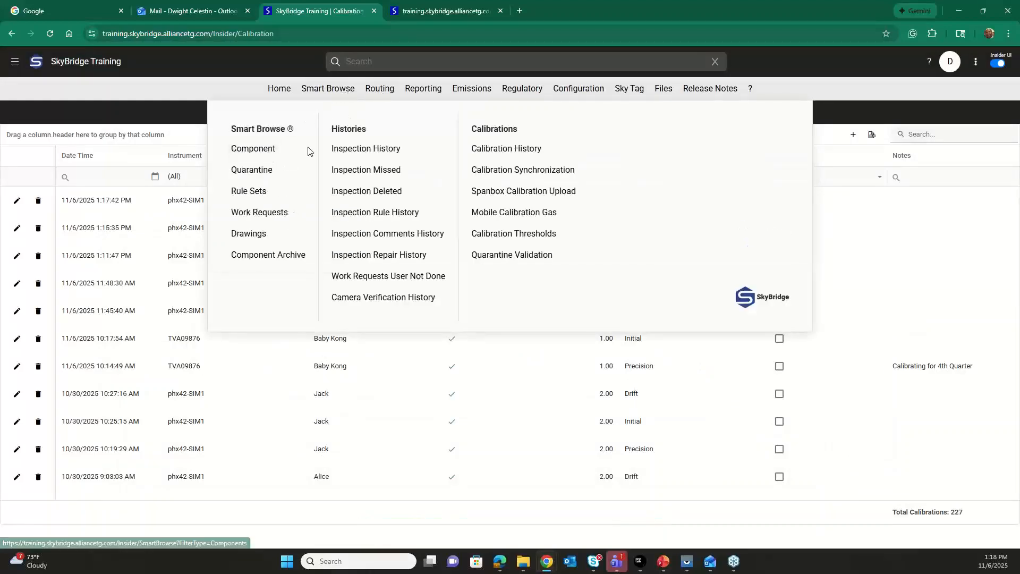
mouse_move(404, 97)
left_click(248, 149)
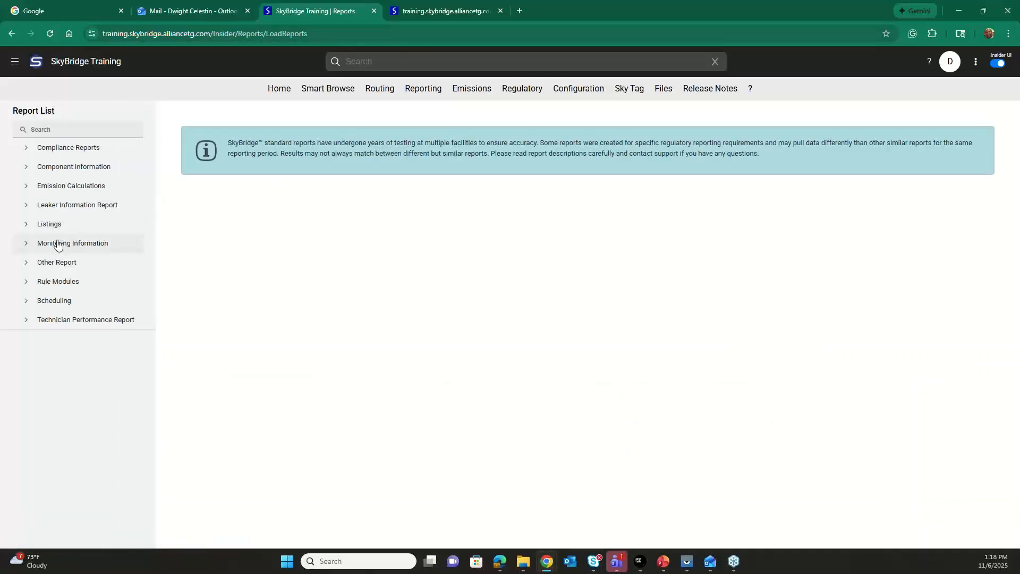
left_click(25, 246)
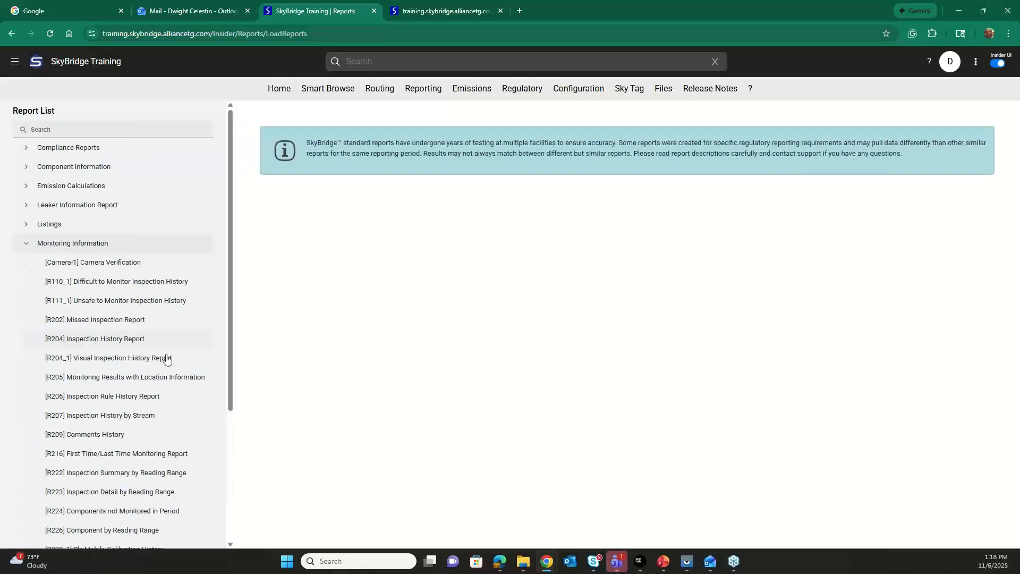
scroll(158, 368, "down", 3)
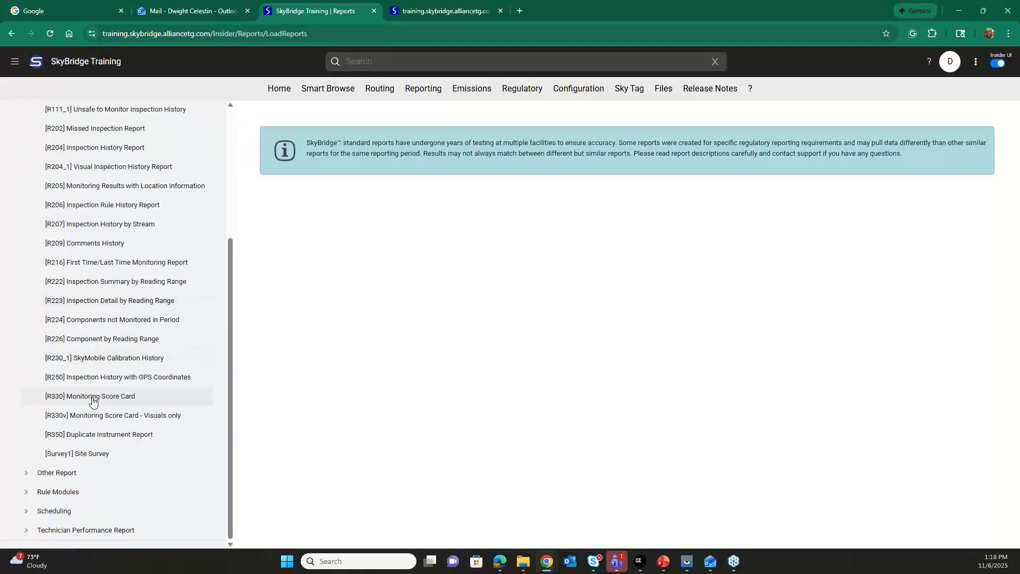
left_click(88, 364)
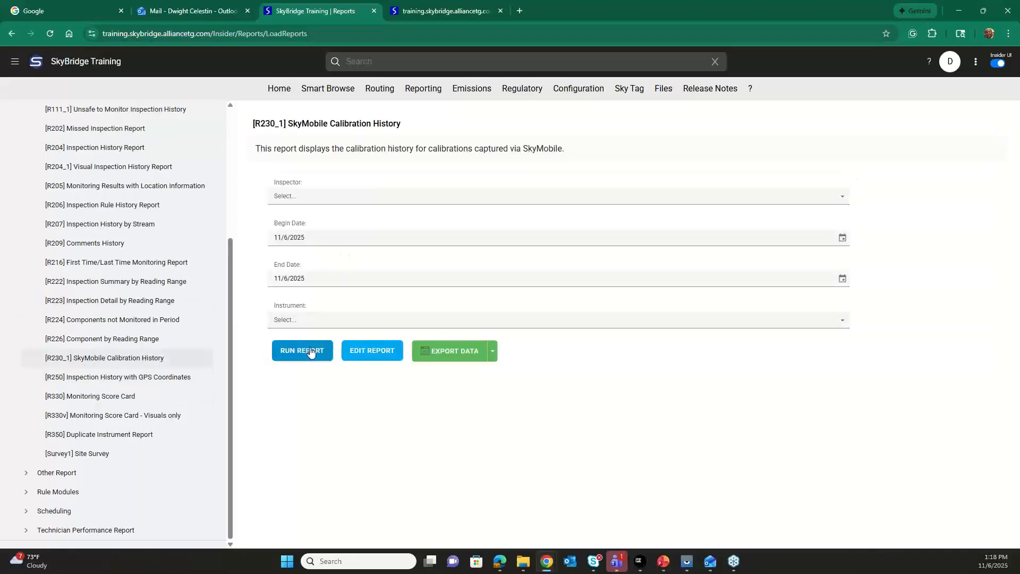
left_click(371, 356)
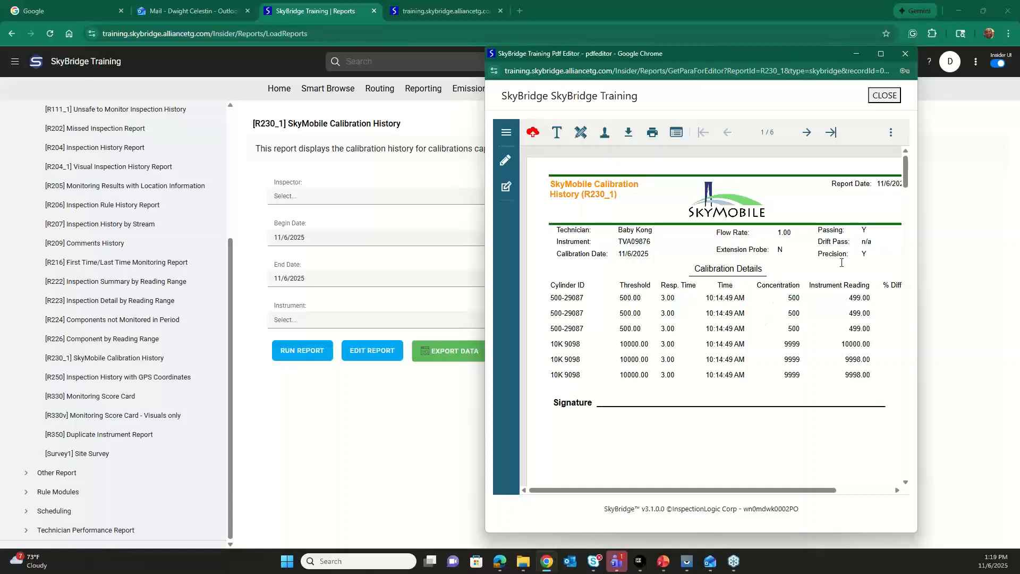
- Page through the calibration history report to its last page to review the Drift details, and close the report
left_click(806, 134)
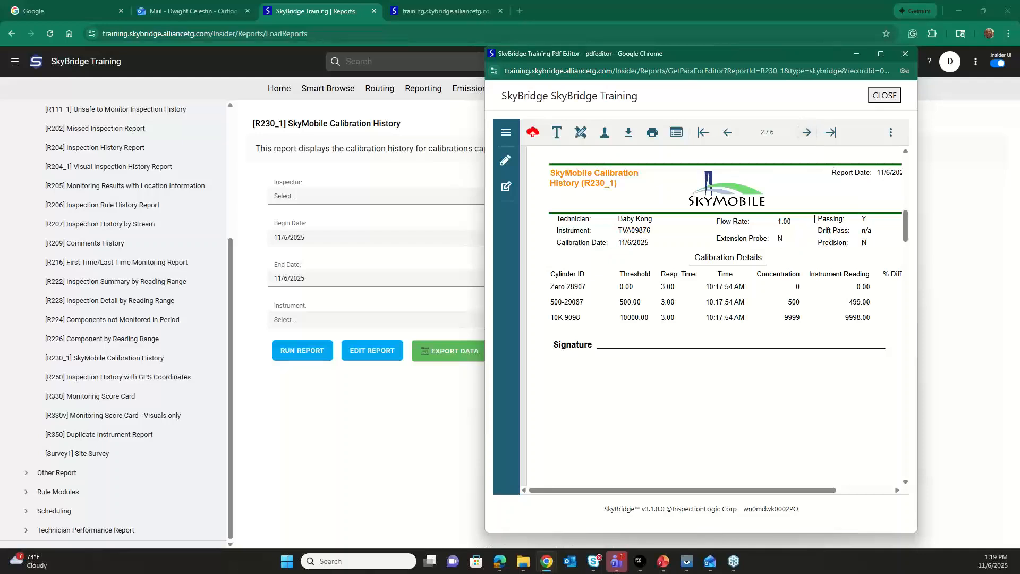
left_click(806, 134)
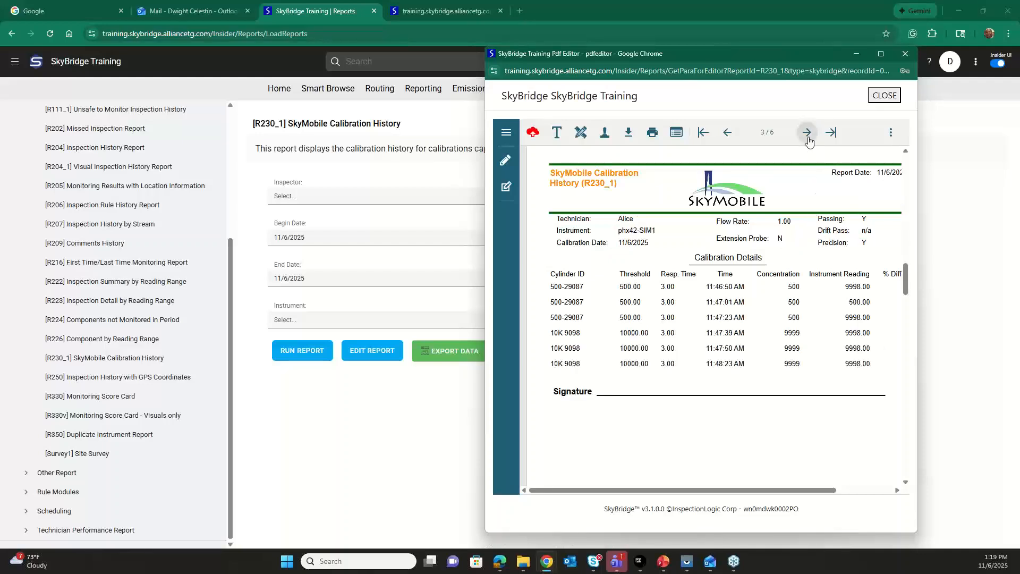
left_click(808, 138)
left_click(808, 138)
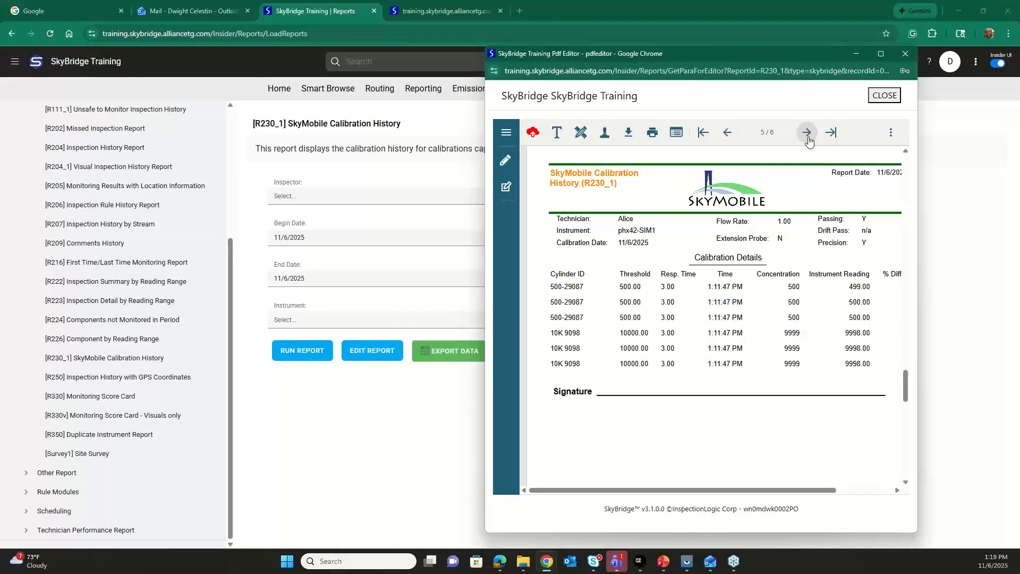
left_click(807, 134)
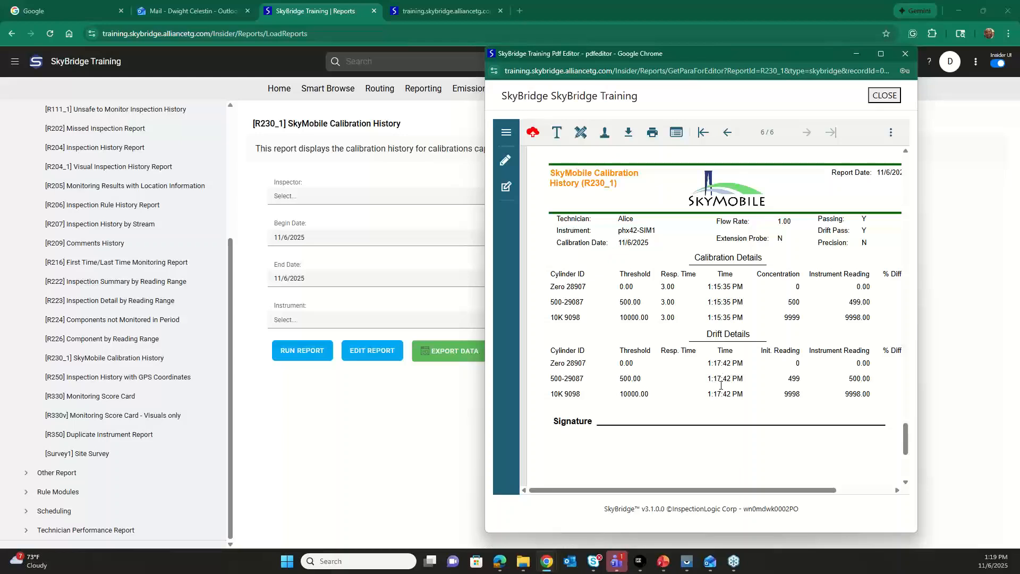
left_click(884, 95)
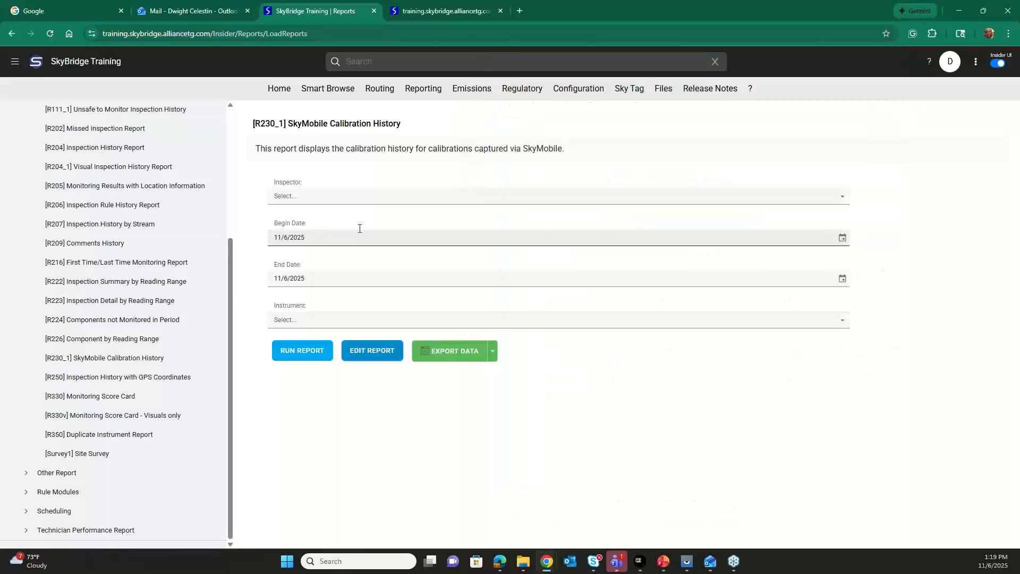
- Return to the SkyBridge home dashboard, switch to the SkyMobile tablet window and sync the tablet
left_click(290, 94)
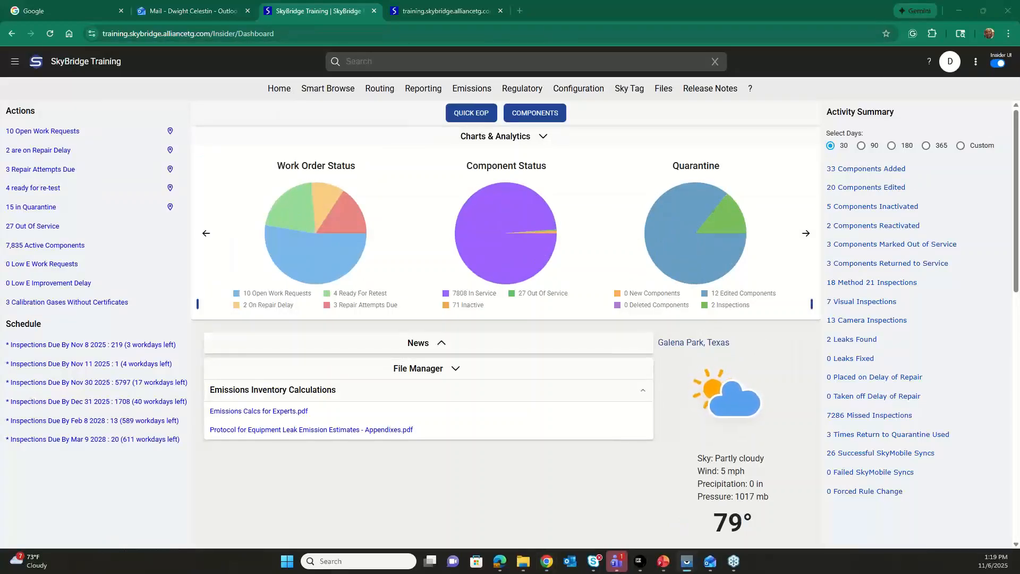
left_click_drag(862, 38, 639, 26)
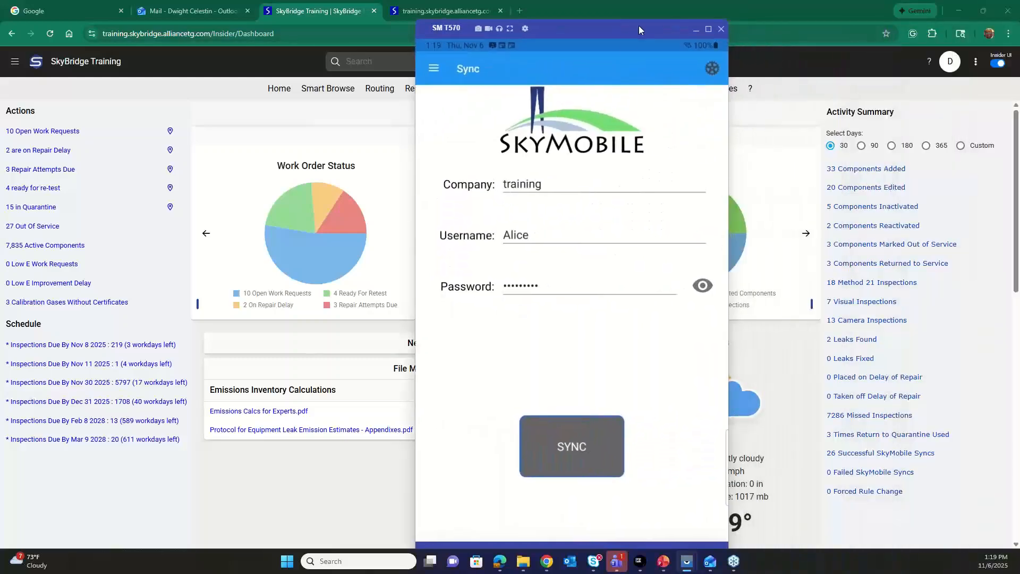
left_click(557, 433)
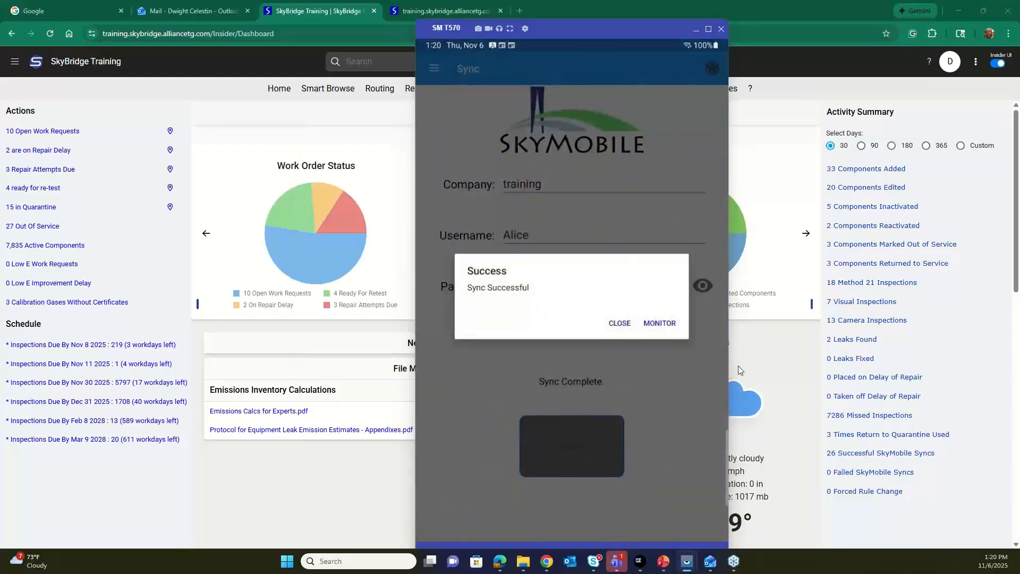
left_click(632, 323)
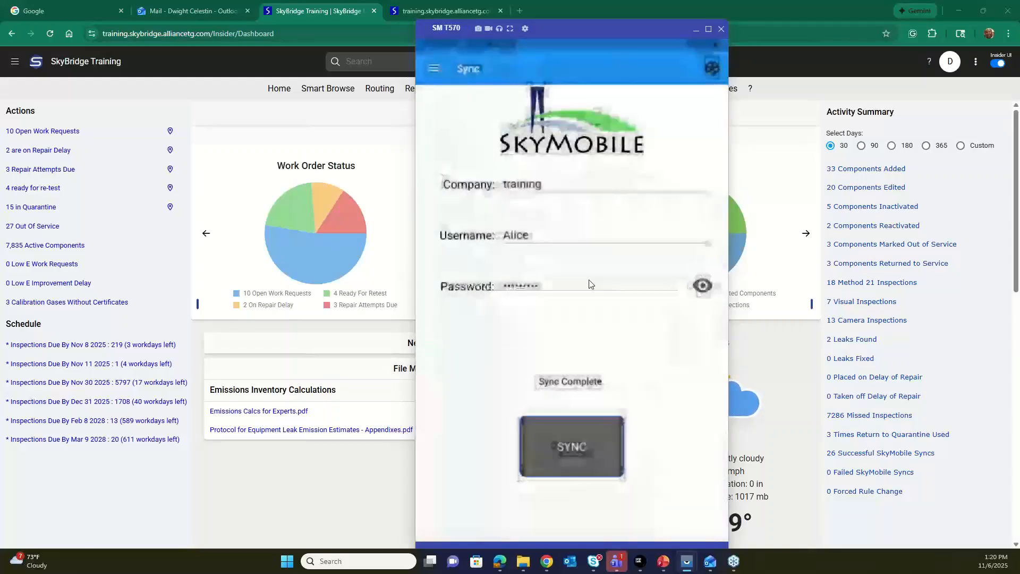
- Open the Calibrations and Drifts list in SkyMobile and start a new calibration
left_click(434, 69)
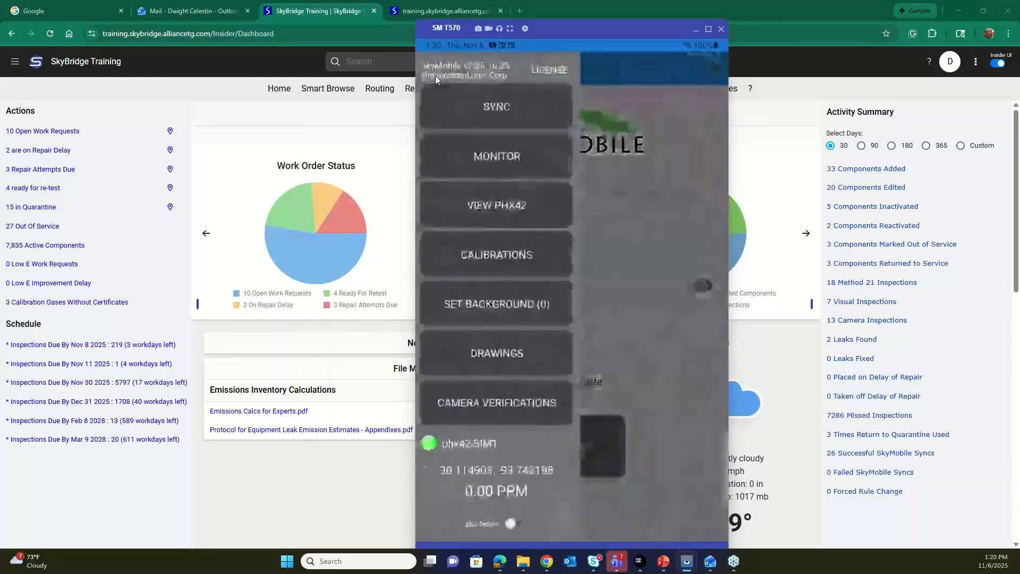
left_click(473, 254)
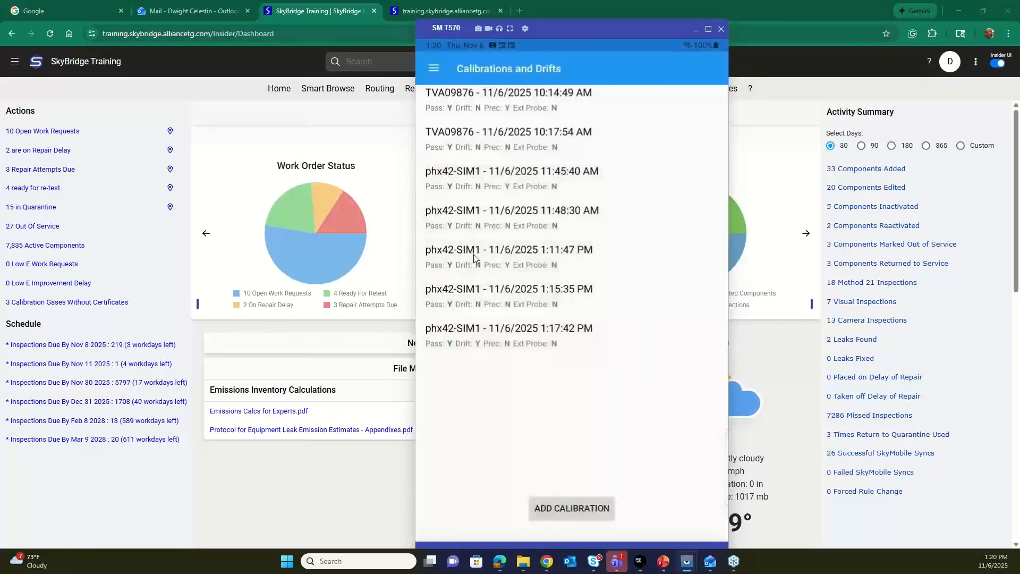
left_click(560, 511)
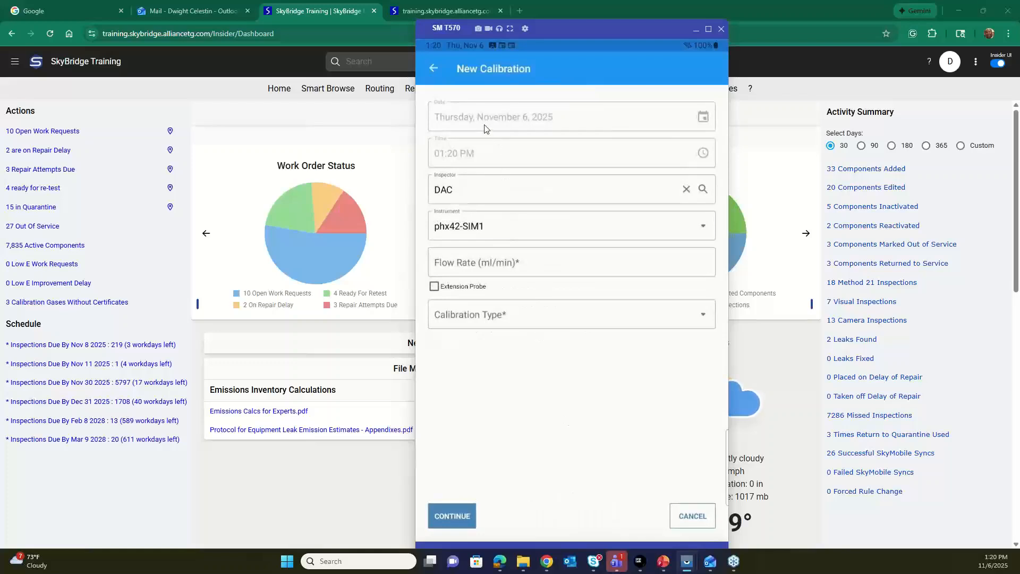
- Replace the inspector of the new calibration with the first suggested match for "a"
left_click(474, 192)
key("BackSpace")
key("BackSpace")
key("BackSpace")
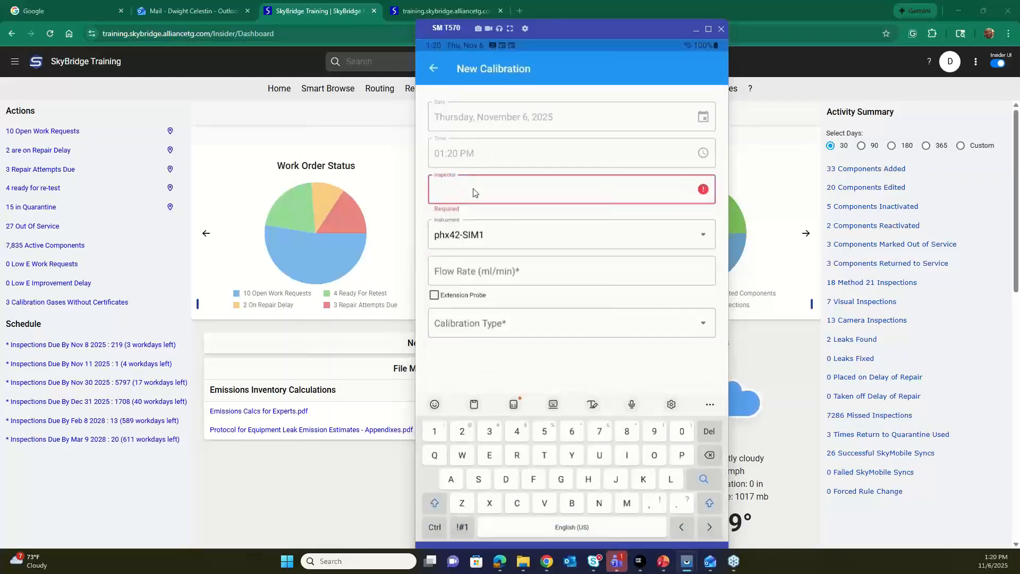
type("a")
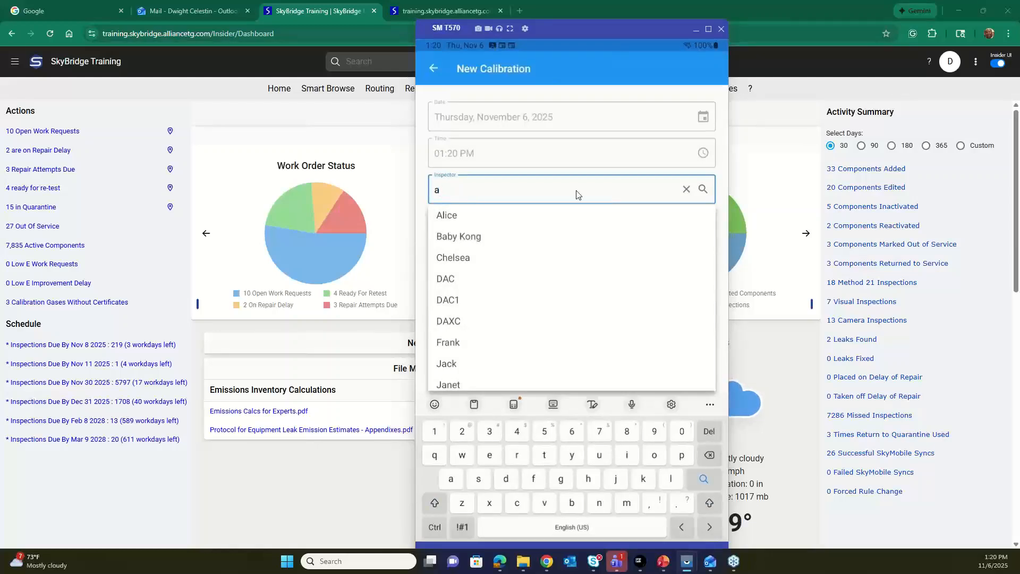
left_click(454, 216)
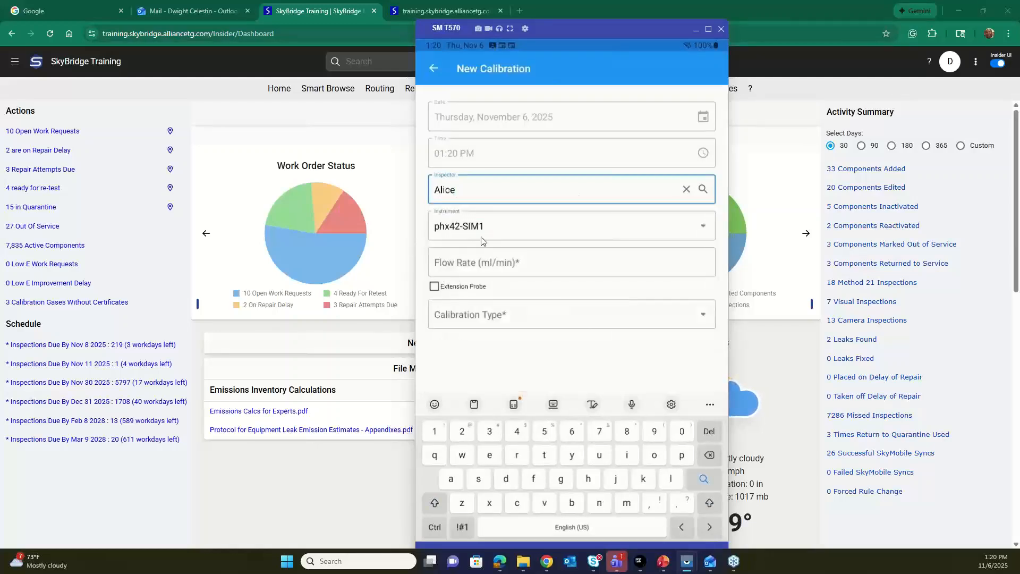
- Set the flow rate to 1 ml/min and the calibration type to Precision, and continue to the readings
left_click(510, 264)
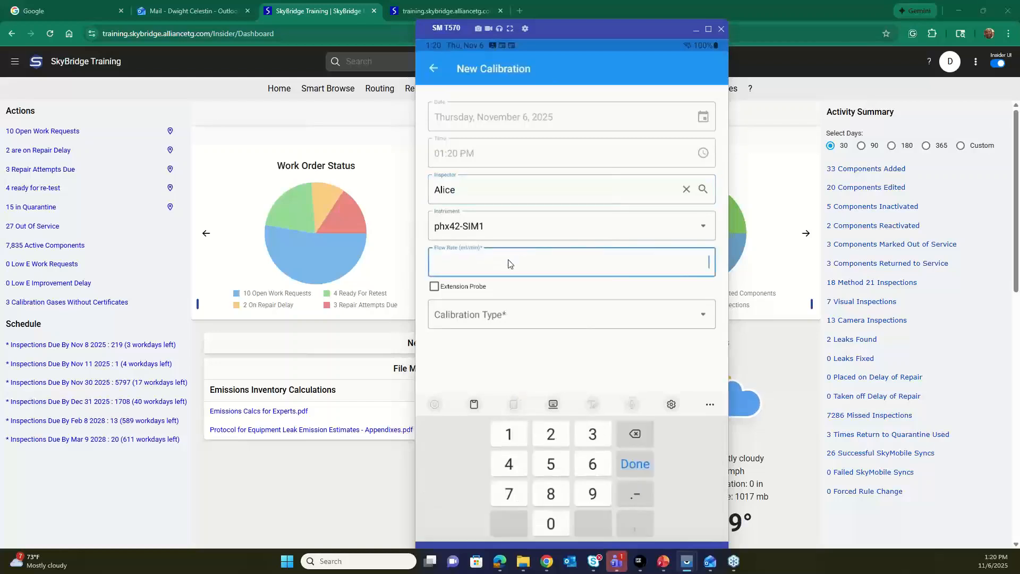
type("1")
left_click(467, 315)
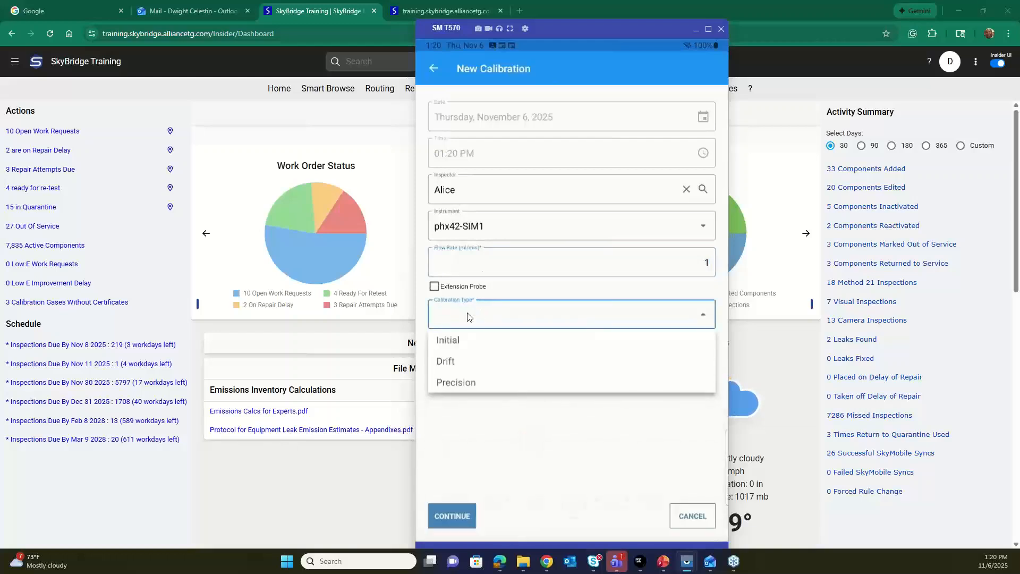
left_click(461, 381)
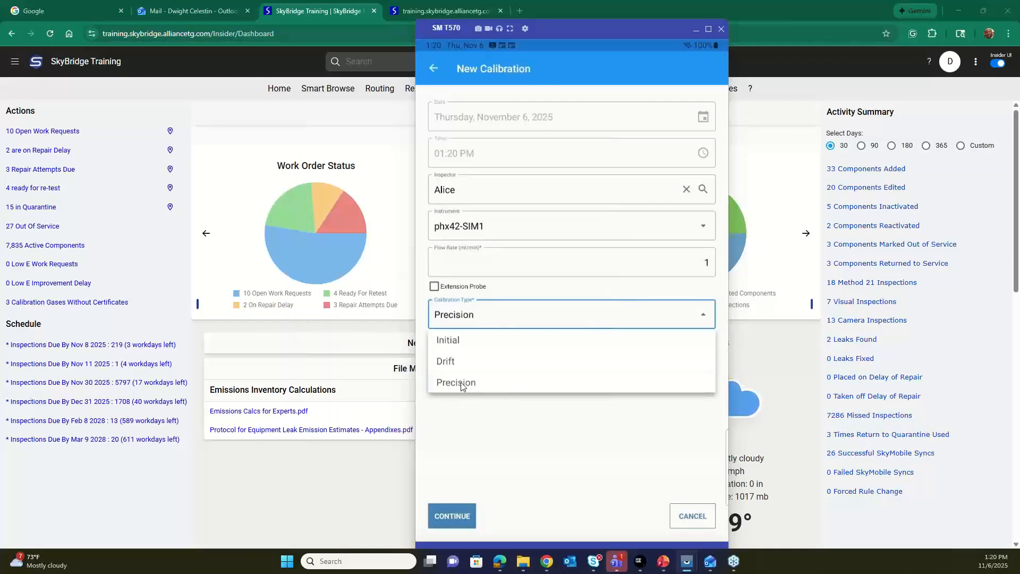
left_click(452, 516)
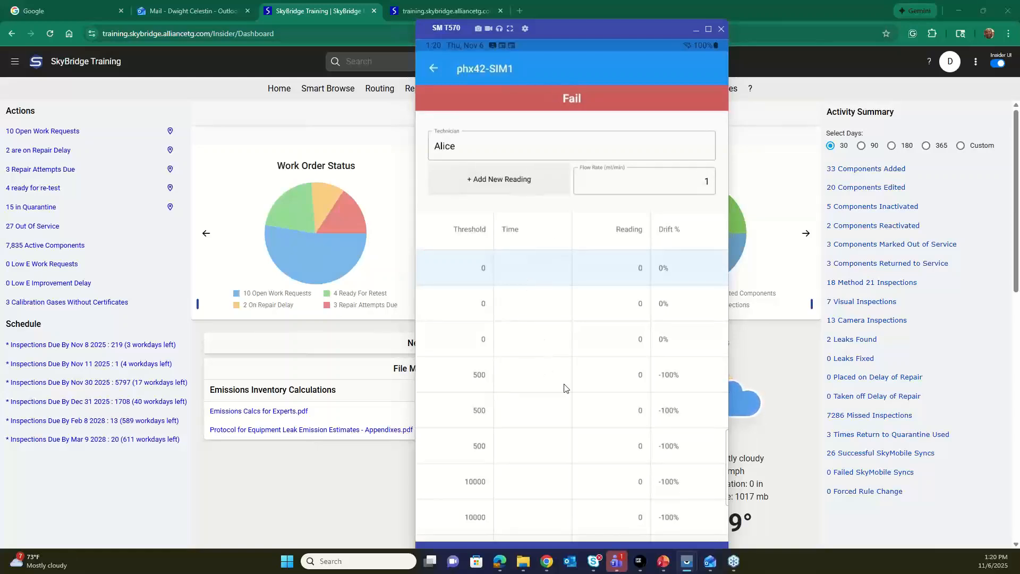
- Log the second 0 ppm reading with a response time of 3 seconds and save it
scroll(551, 387, "down", 1)
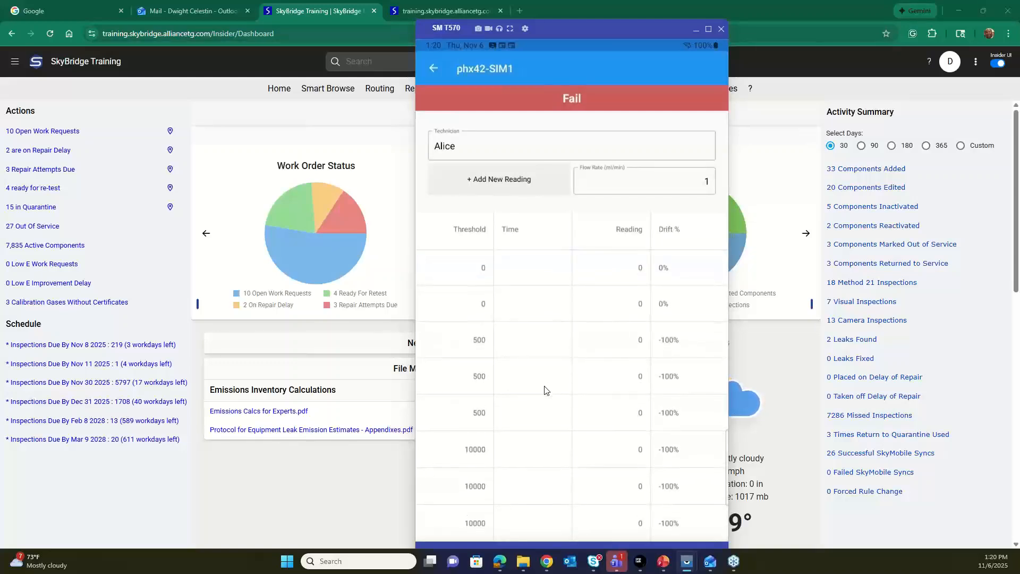
scroll(546, 390, "up", 1)
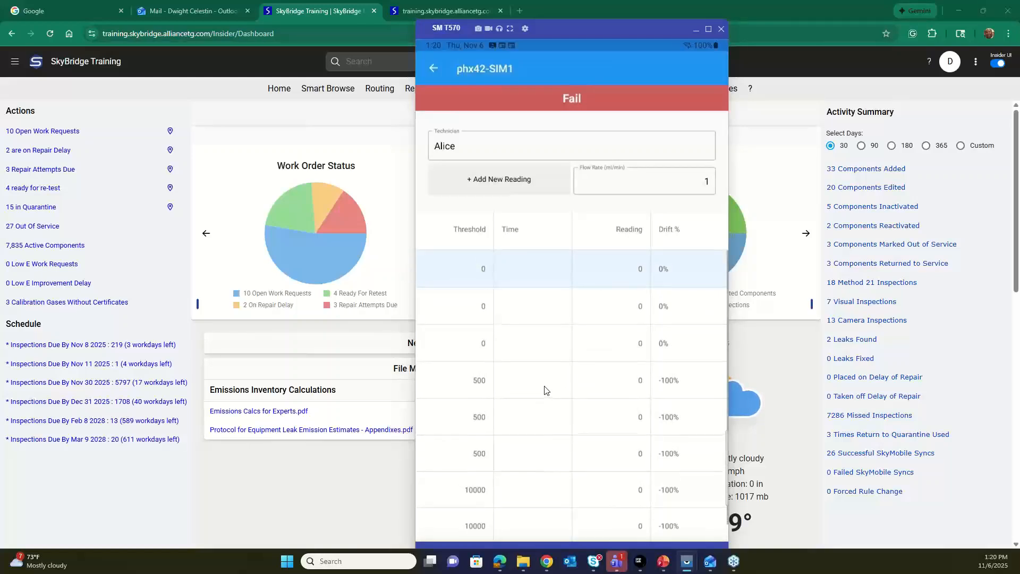
scroll(541, 358, "down", 1)
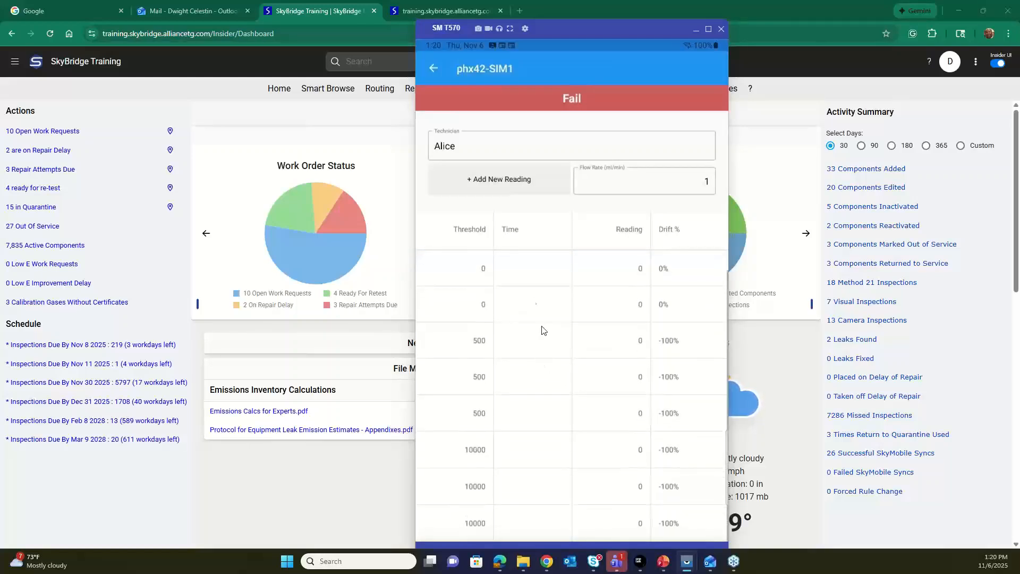
left_click(521, 277)
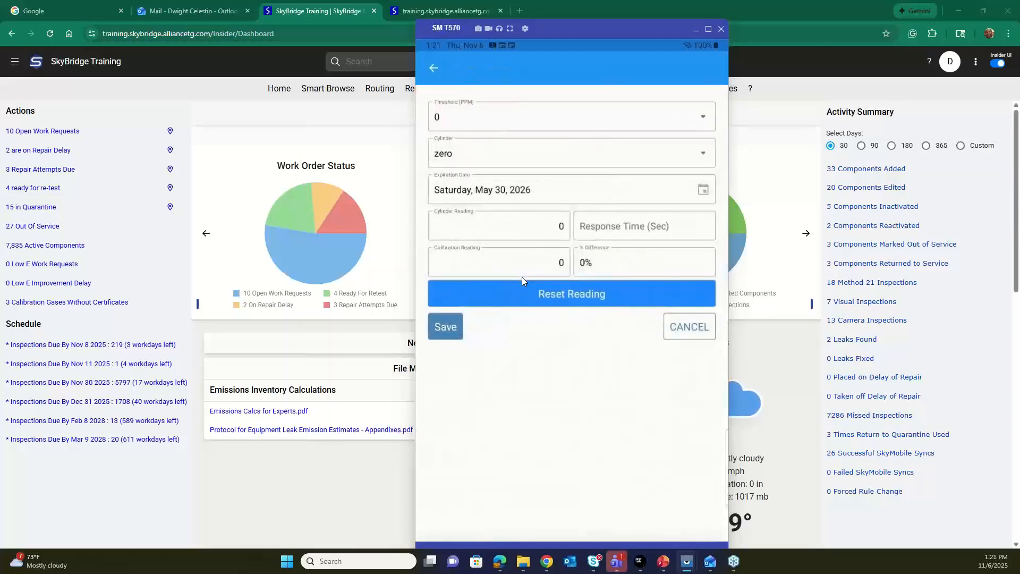
left_click(550, 273)
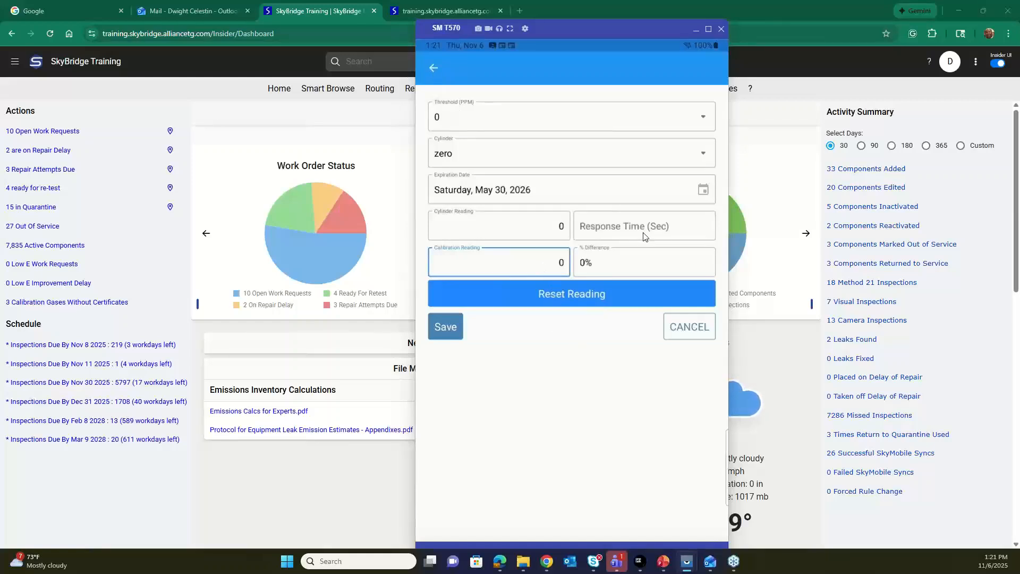
left_click(607, 233)
type("3")
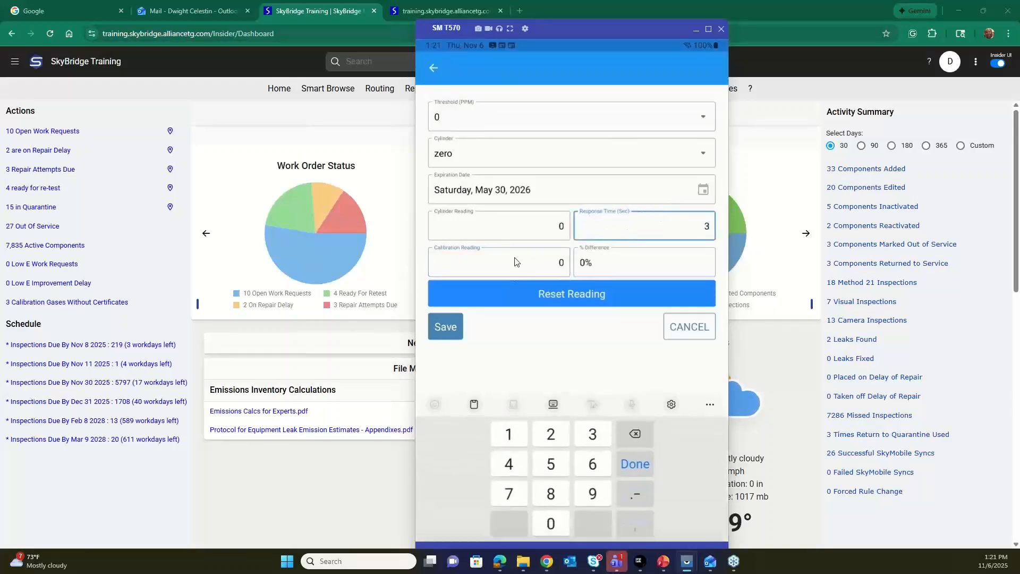
left_click(530, 292)
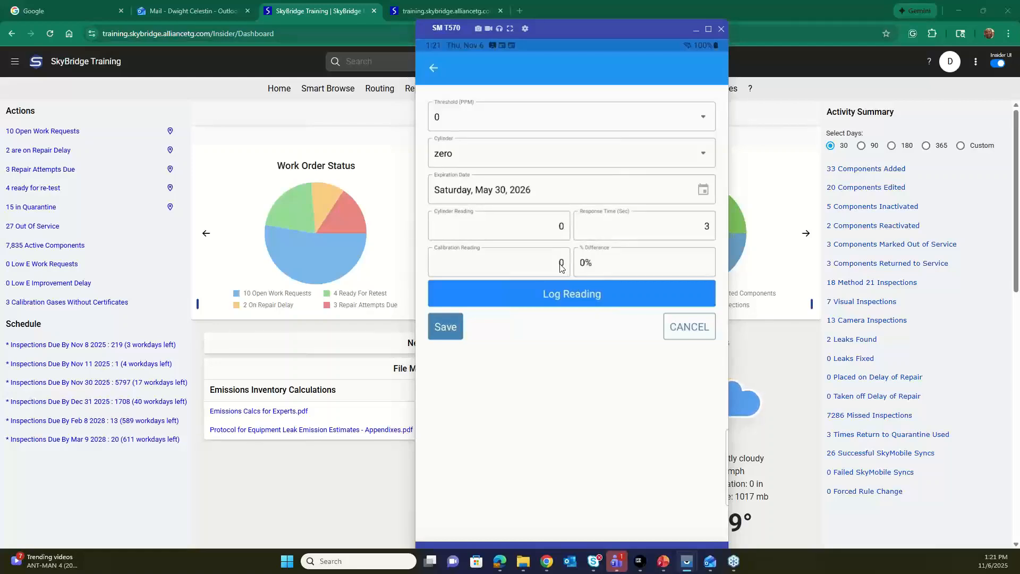
left_click(436, 326)
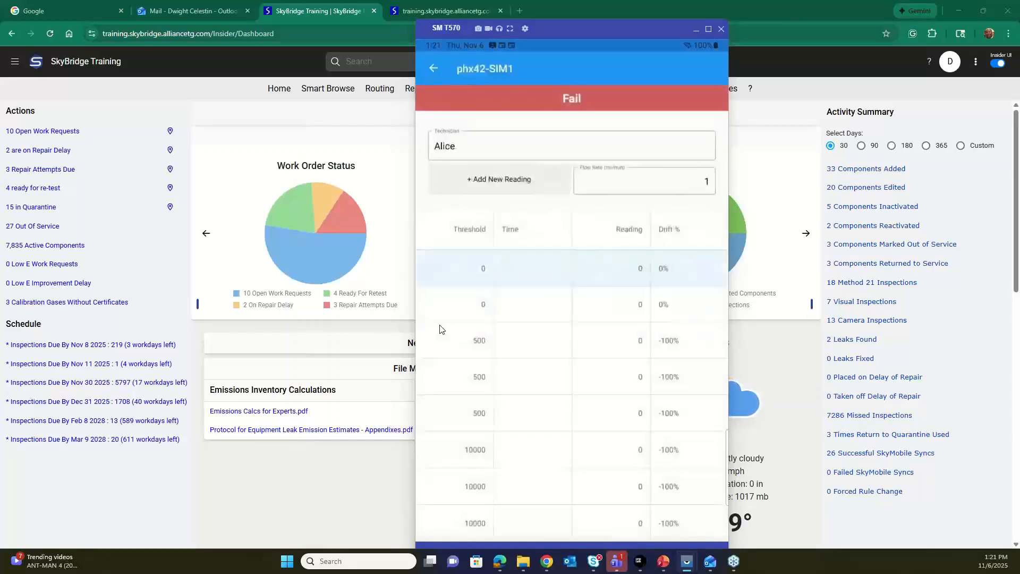
- Log the third 0 ppm reading with a response time of 3 seconds and save it
left_click(522, 314)
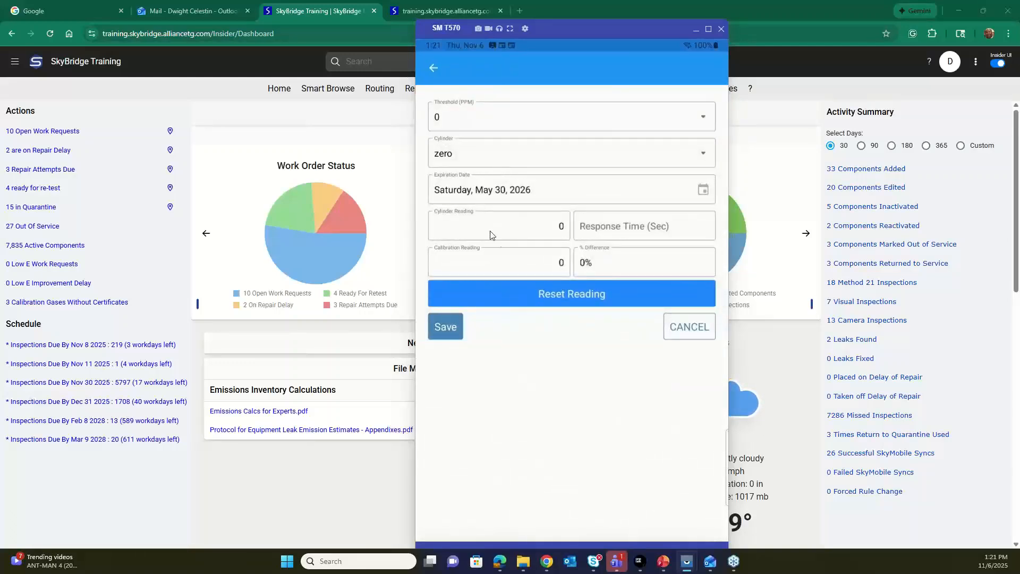
left_click(641, 230)
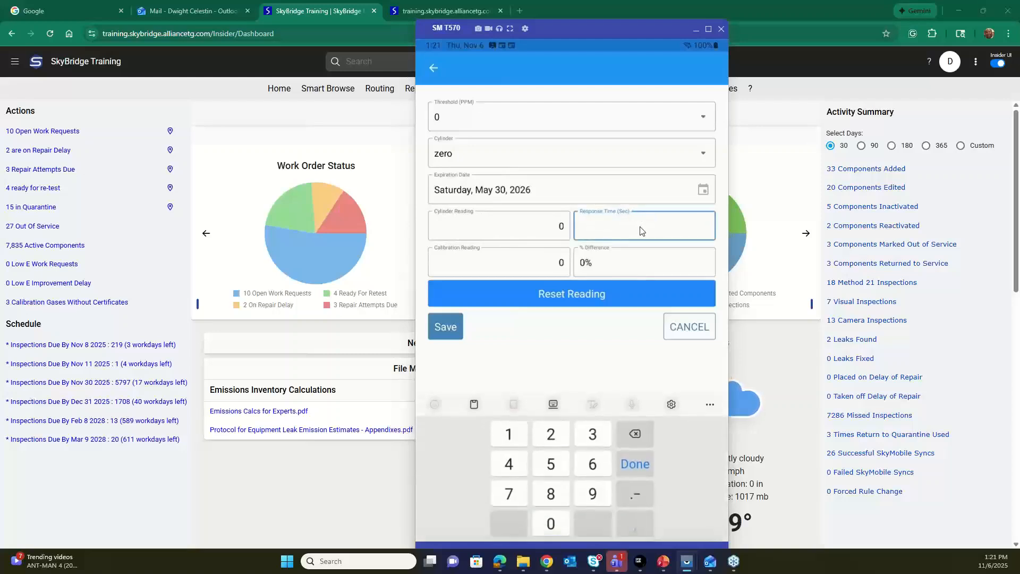
type("3")
left_click(566, 295)
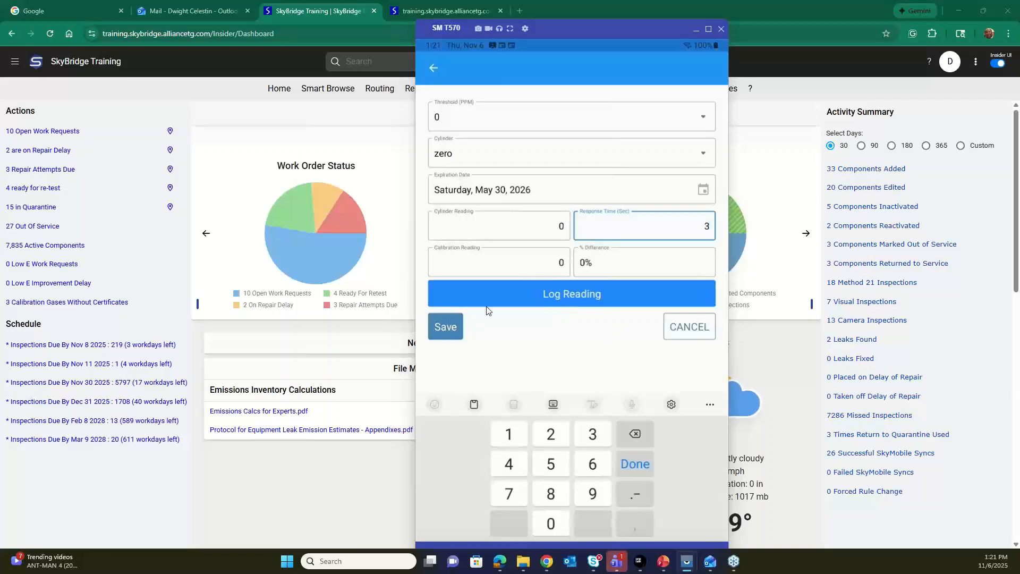
left_click(445, 328)
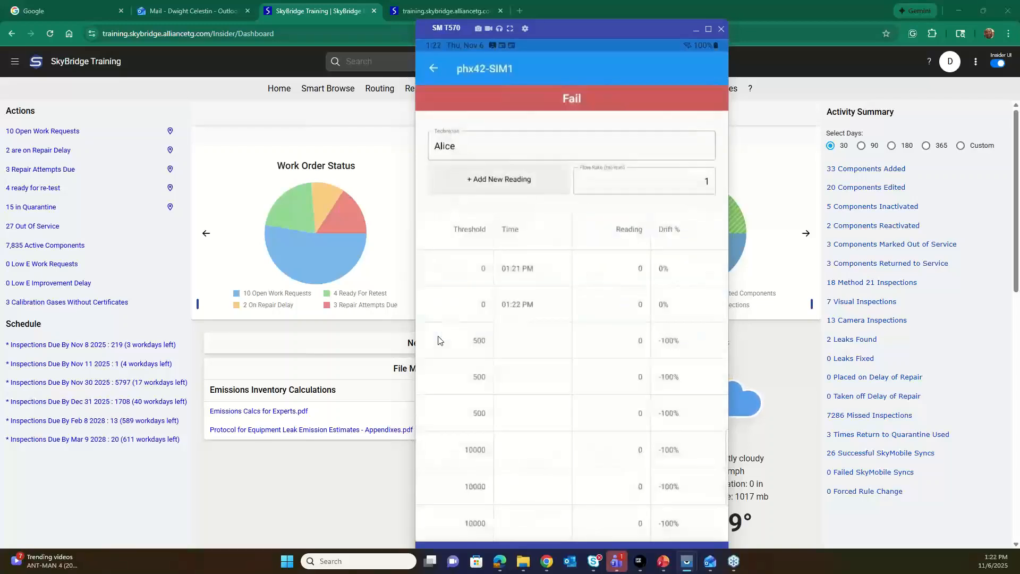
- Log the first 500 ppm reading with a response time of 3 seconds and save it
left_click(541, 355)
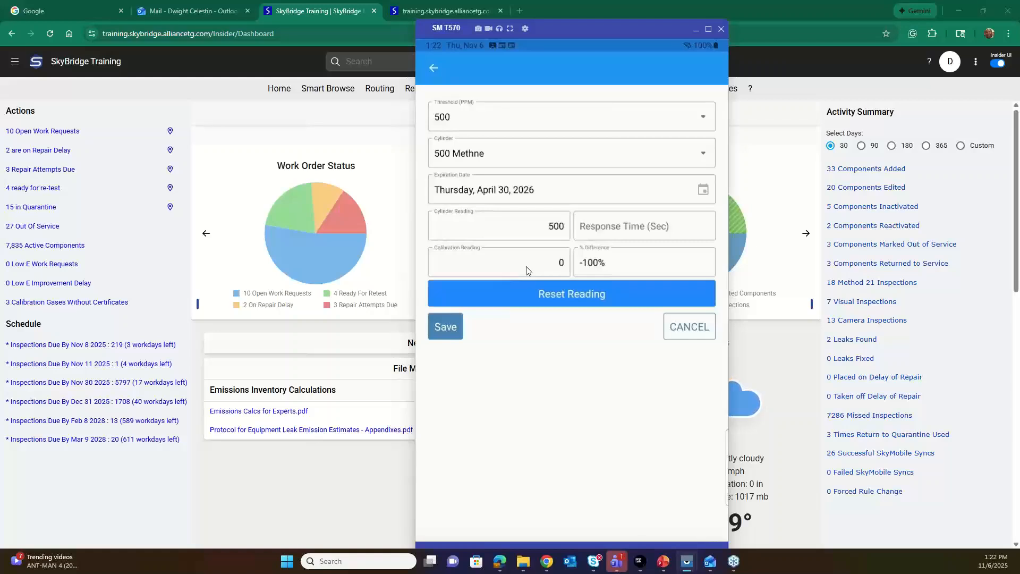
left_click(598, 235)
type("3")
left_click(559, 299)
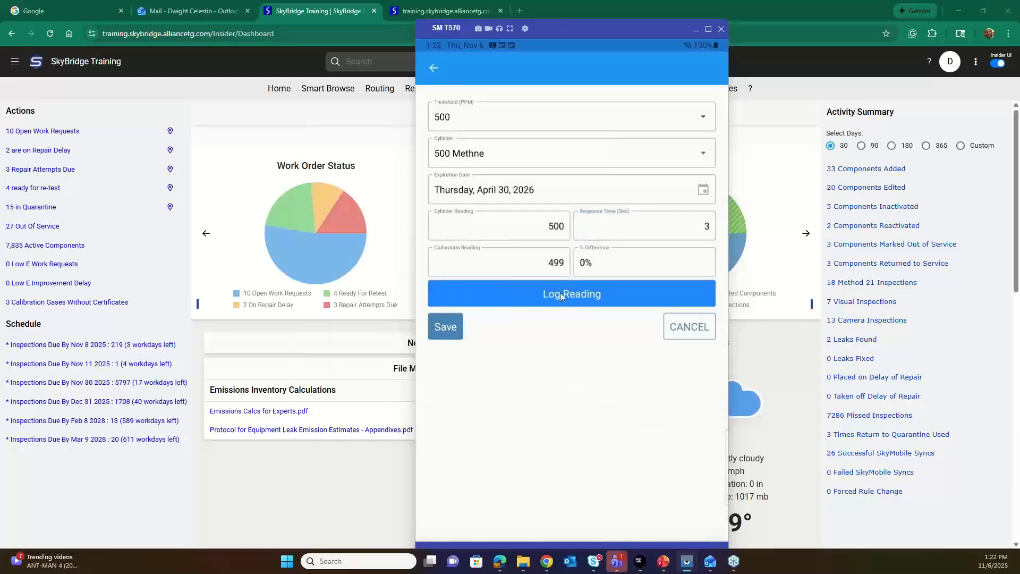
left_click(440, 325)
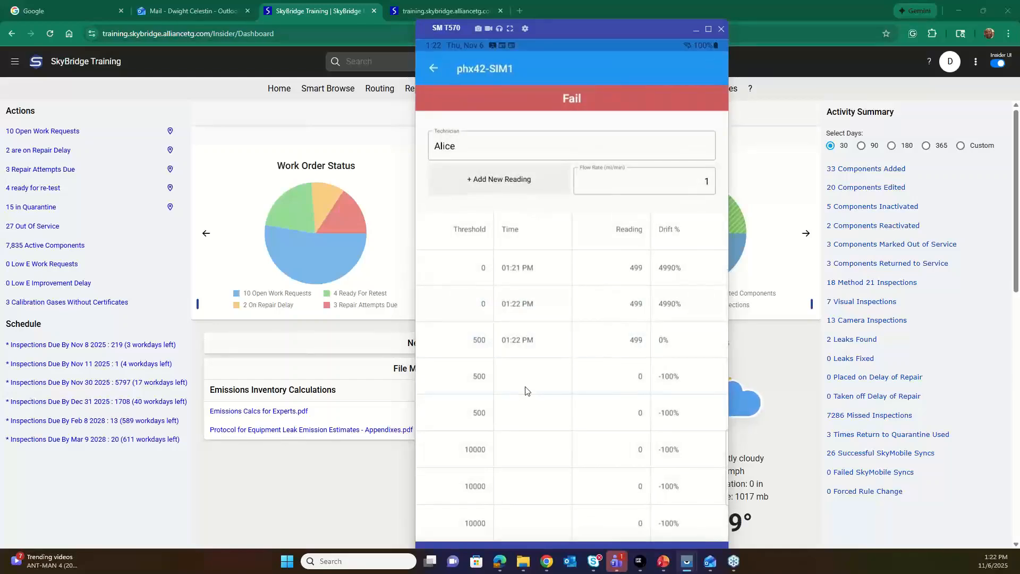
- Log the second 500 ppm reading with a response time of 3 seconds and save it
left_click(526, 391)
left_click(655, 228)
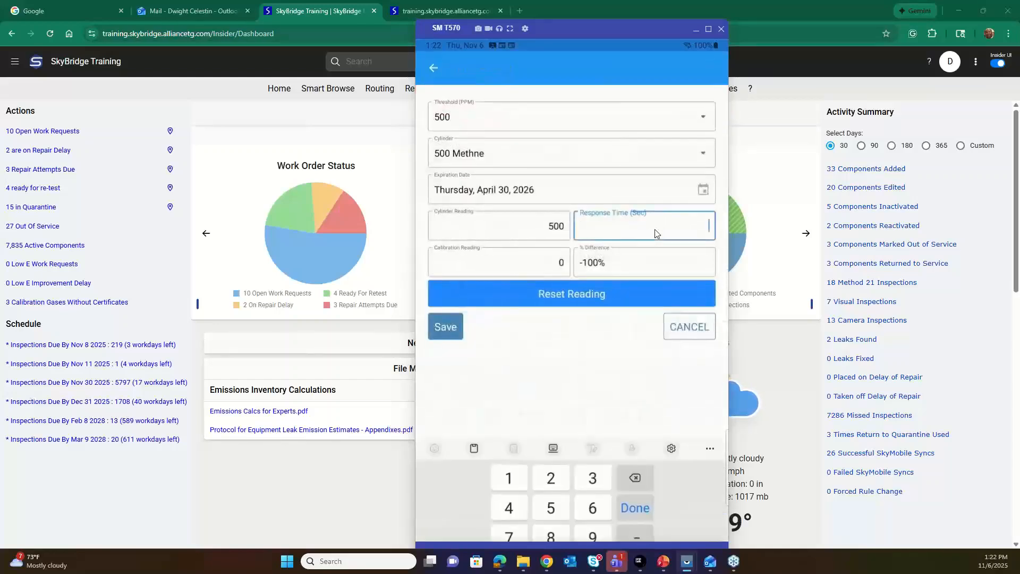
type("3")
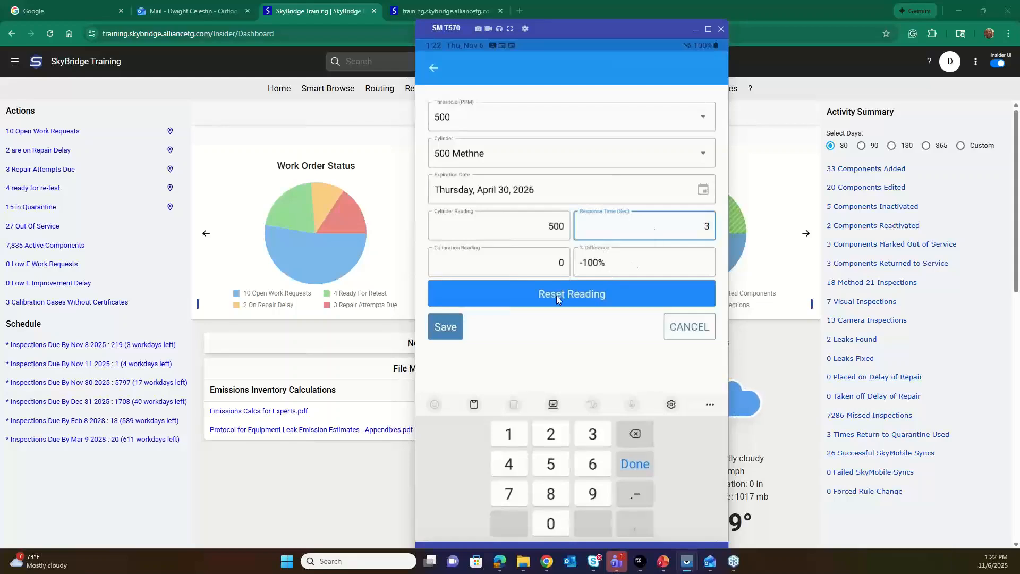
left_click(556, 297)
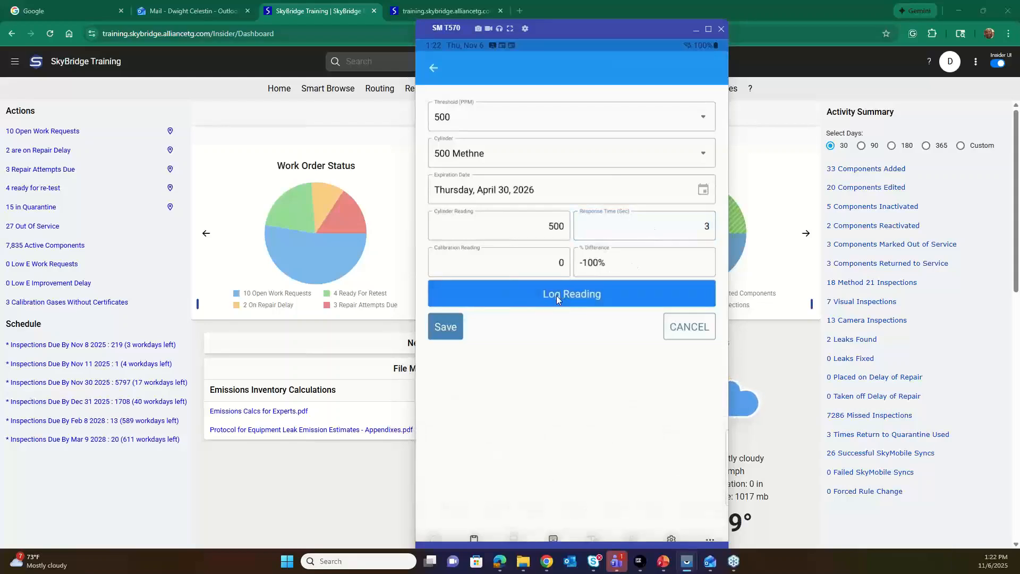
left_click(448, 327)
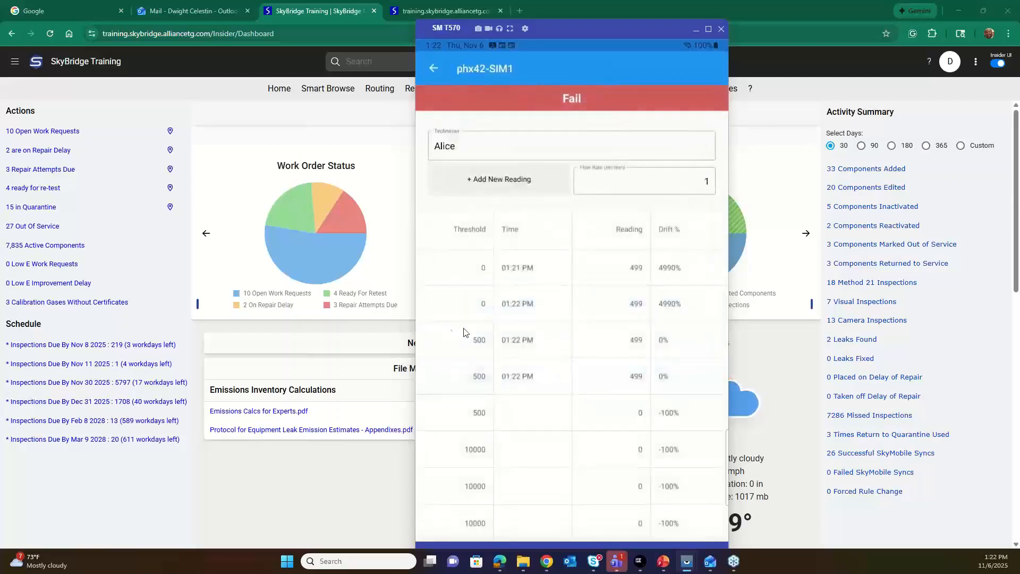
- Log the third 500 ppm reading with a response time of 3 seconds and save it
left_click(529, 422)
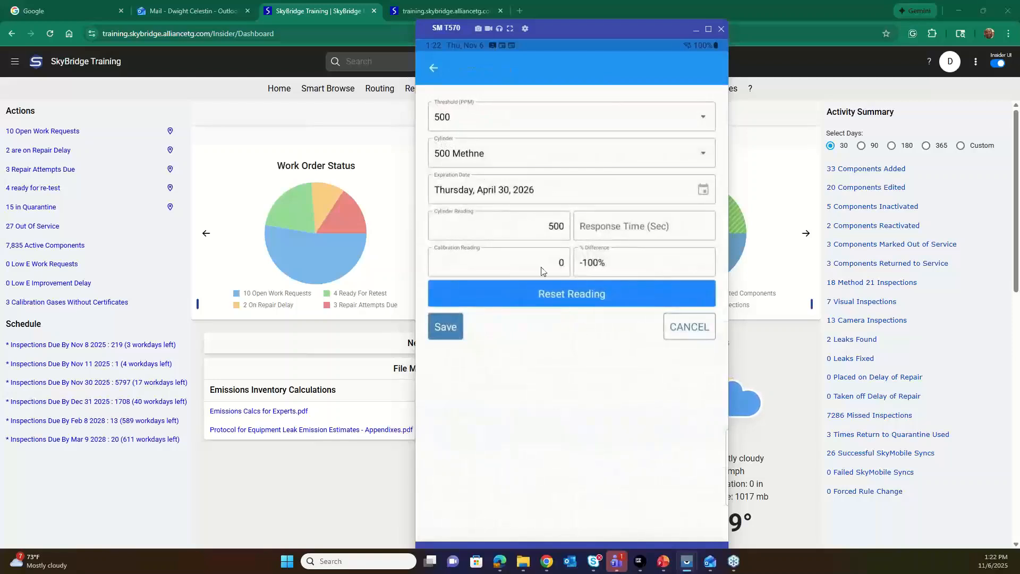
left_click(642, 238)
type("3")
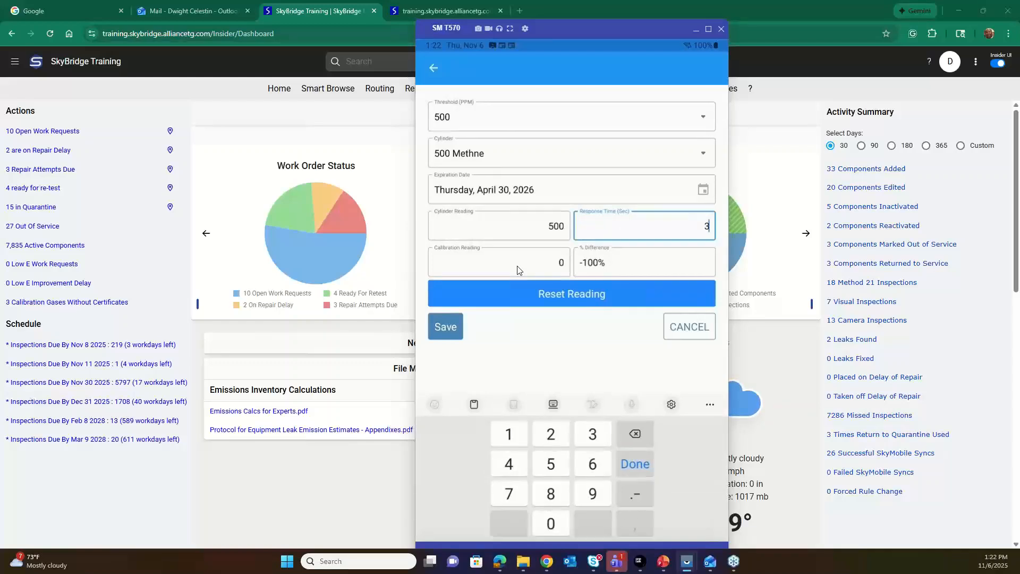
left_click(532, 294)
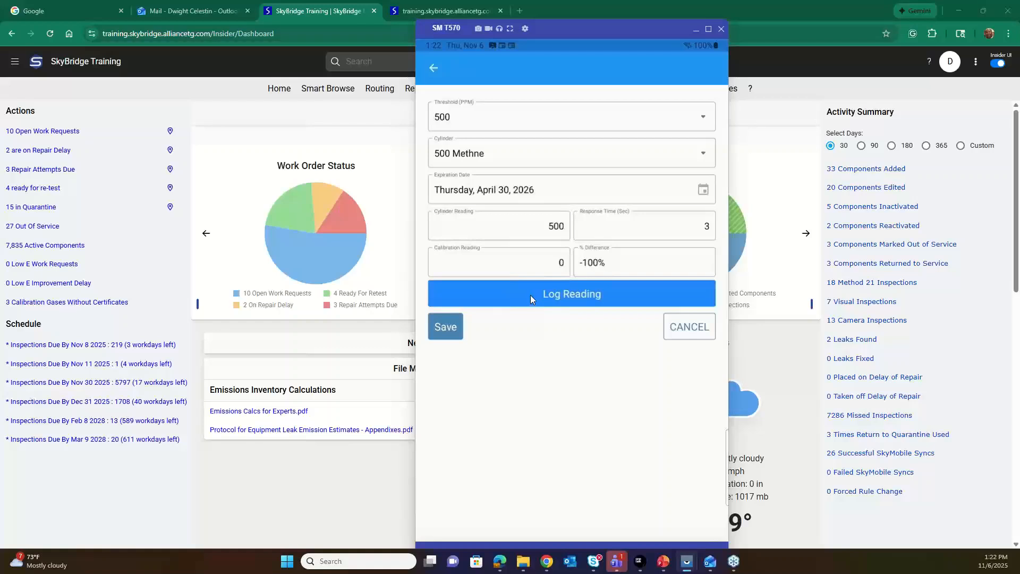
left_click(457, 323)
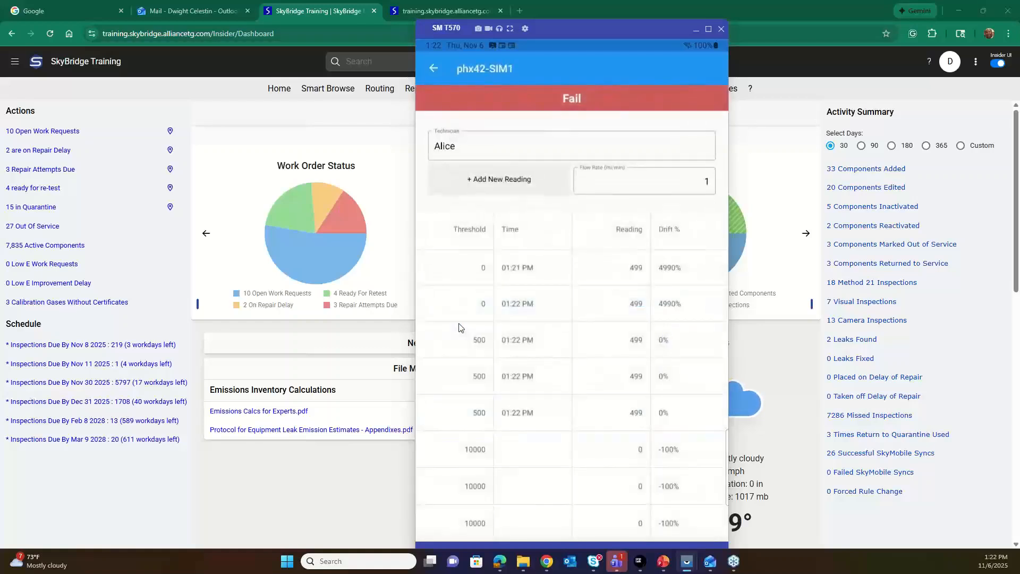
- Log the first 10000 ppm reading with a response time of 3 seconds and save it
left_click(522, 462)
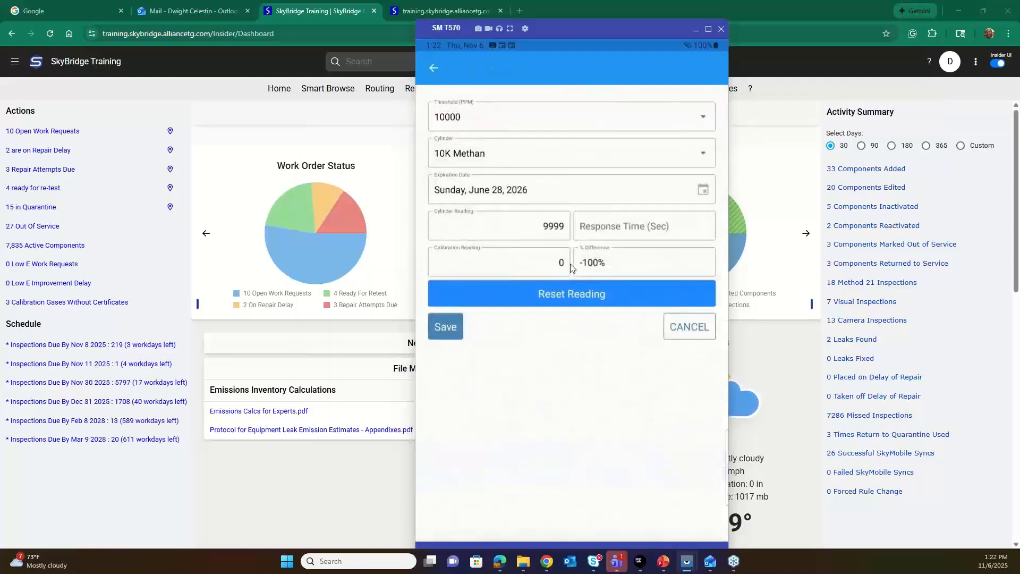
left_click(640, 233)
type("3")
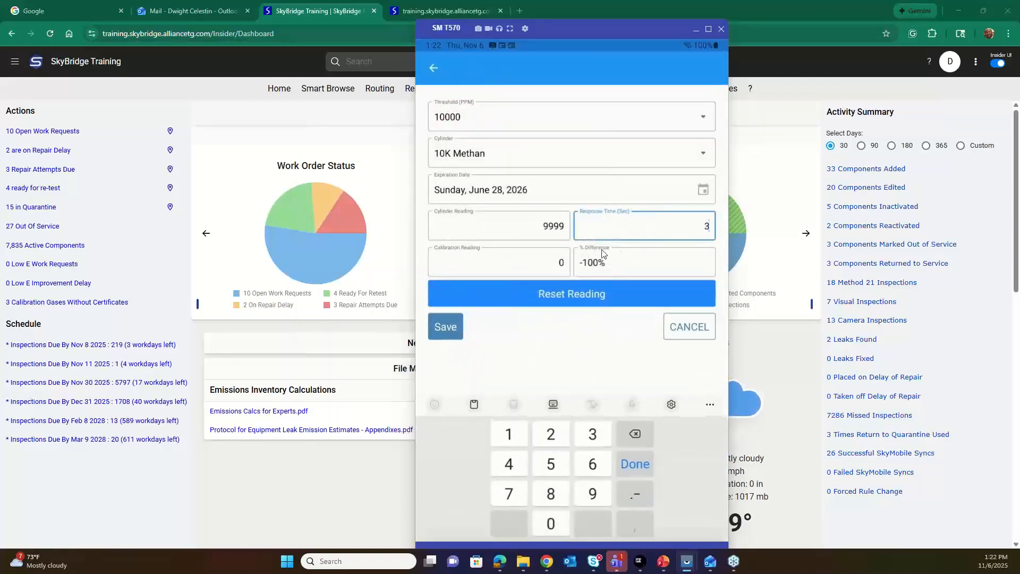
left_click(523, 272)
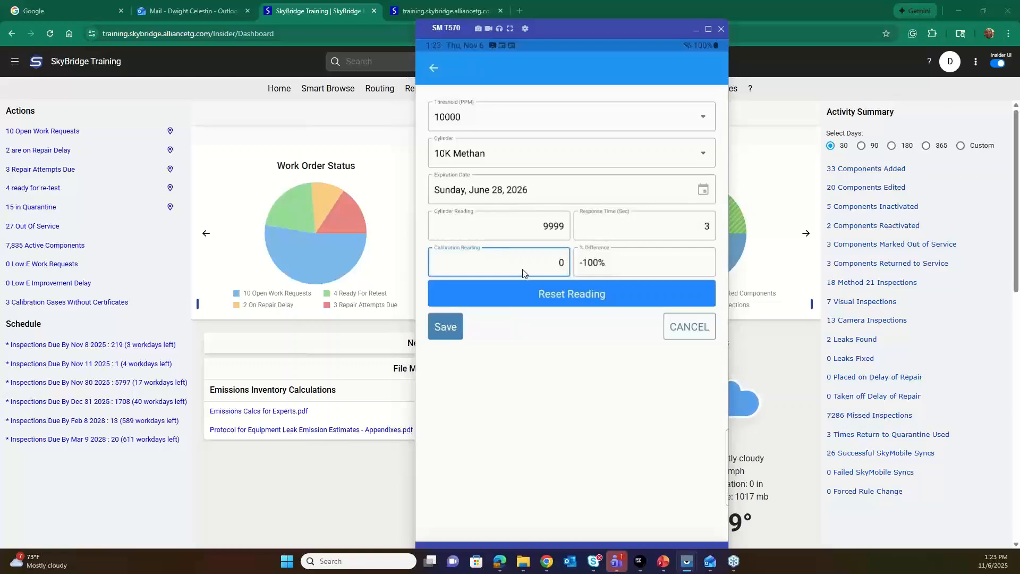
left_click(537, 291)
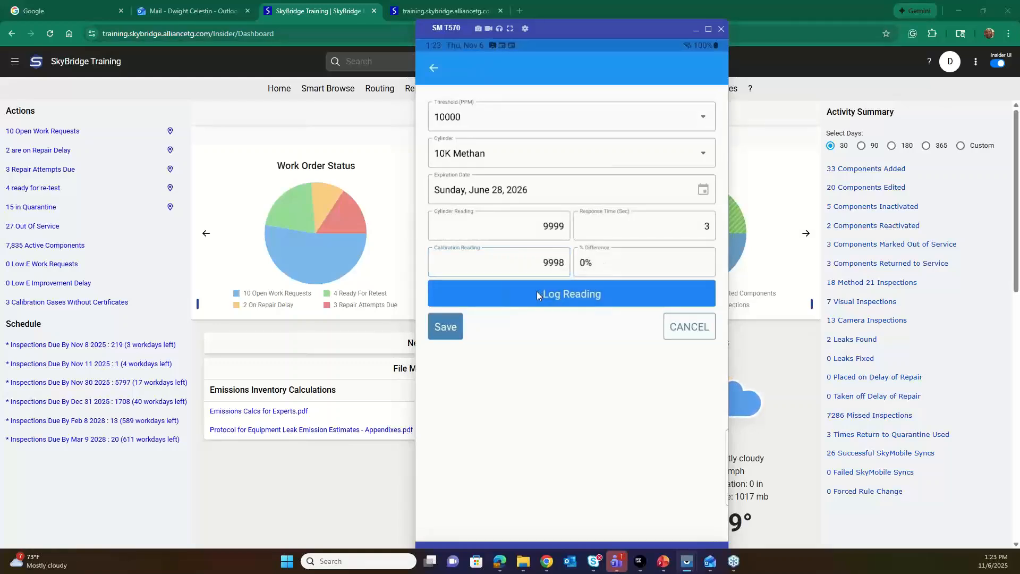
left_click(450, 325)
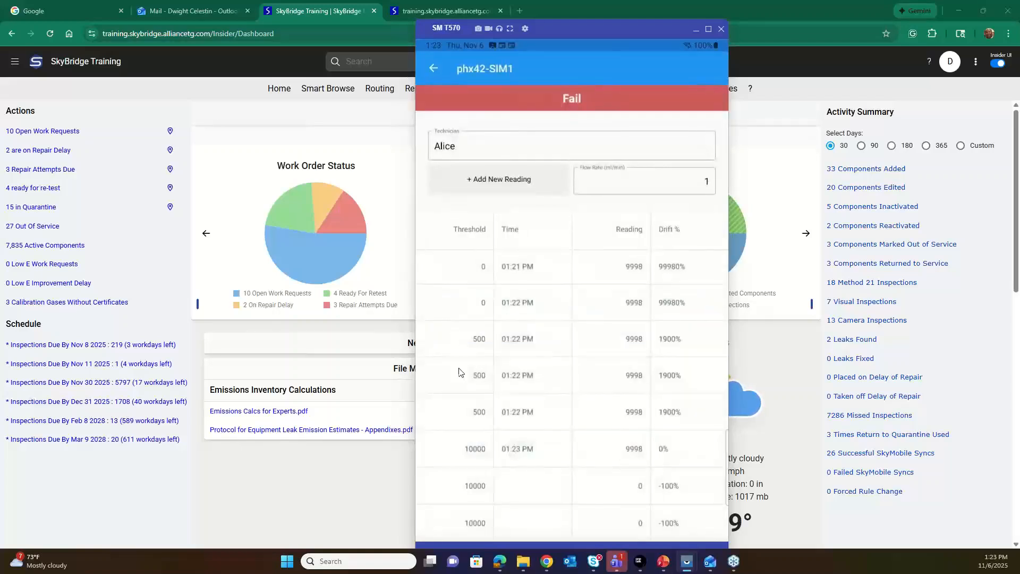
- Log the second 10000 ppm reading with a response time of 3 seconds and save it
left_click(515, 490)
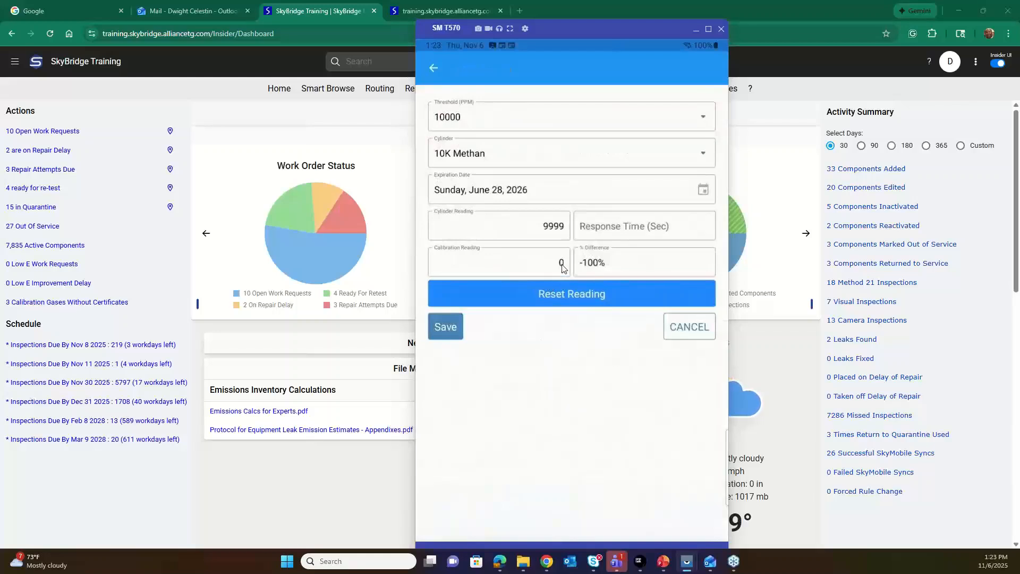
left_click(616, 236)
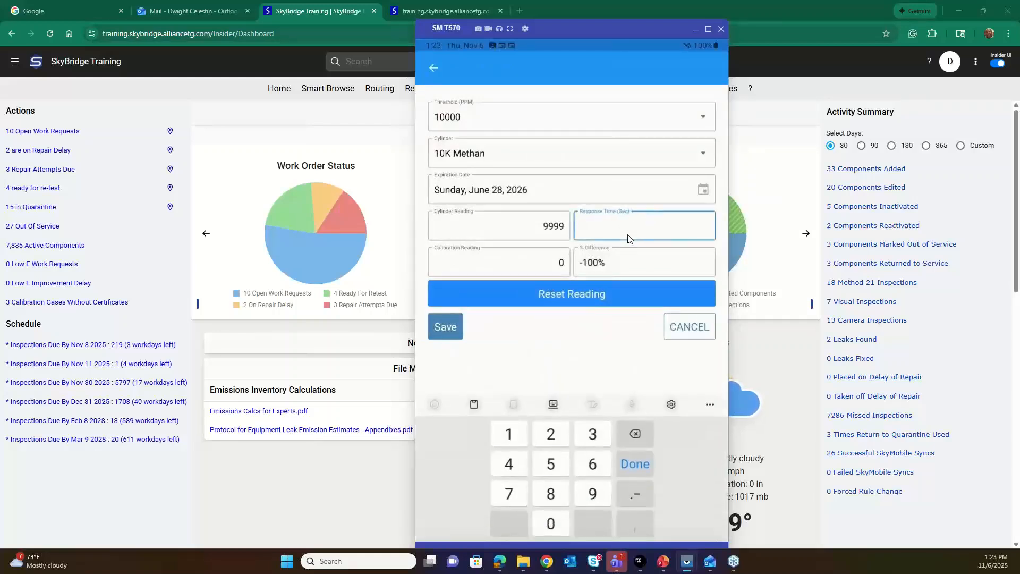
type("3")
left_click(534, 292)
left_click(534, 293)
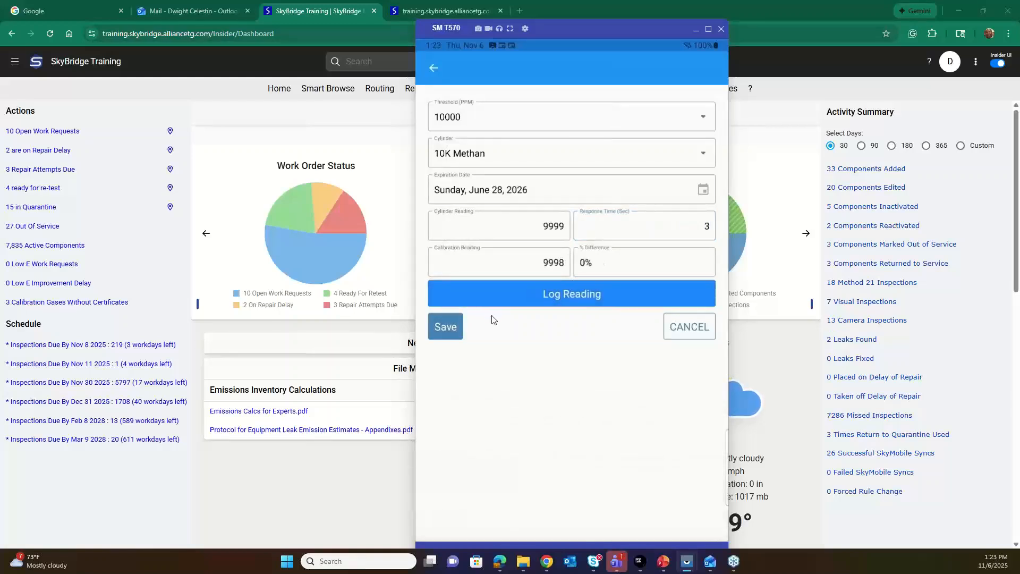
left_click(445, 326)
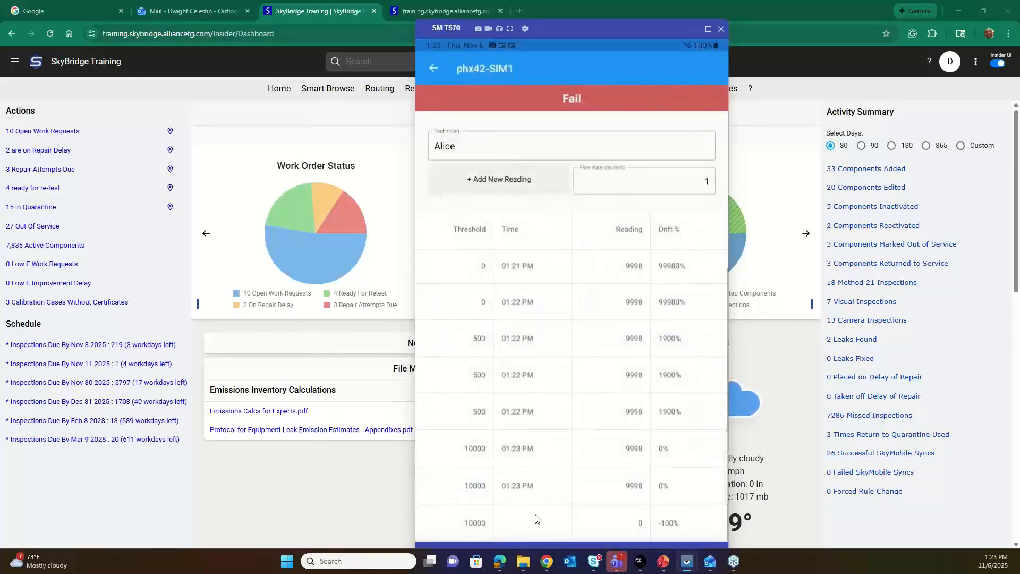
- Log the third 10000 ppm reading with a response time of 3 seconds and save it
left_click(534, 531)
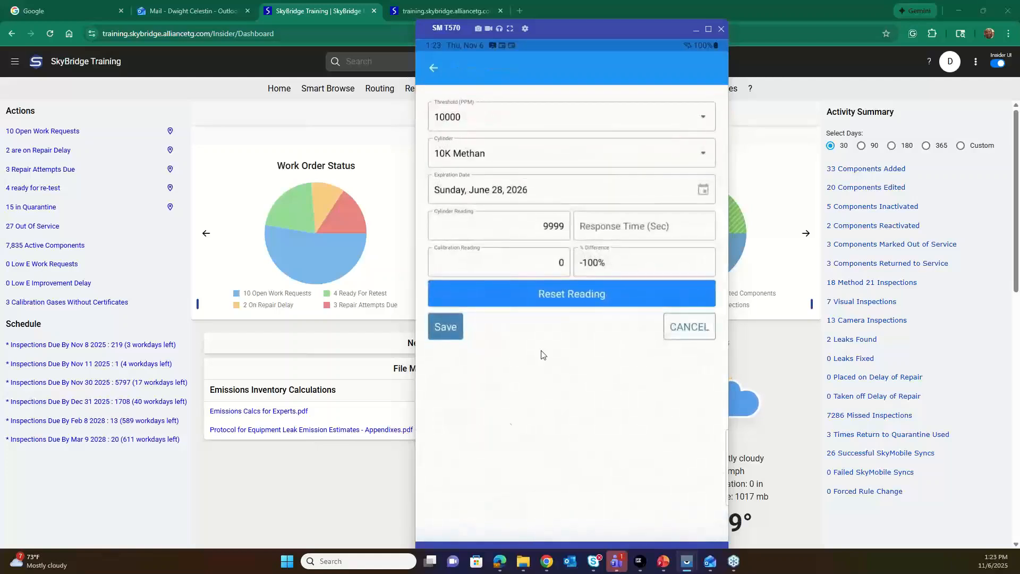
left_click(618, 228)
type("3")
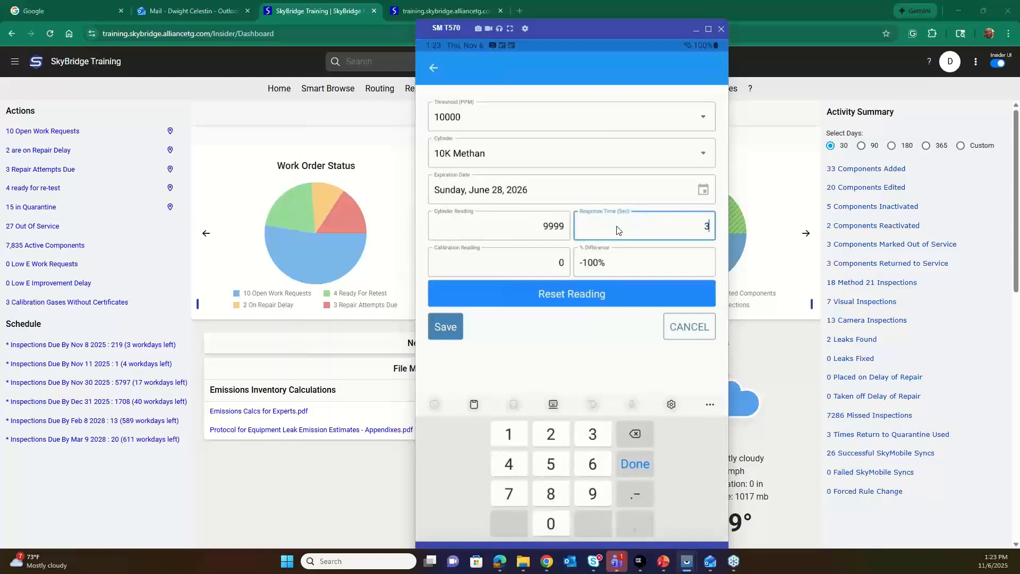
left_click(528, 287)
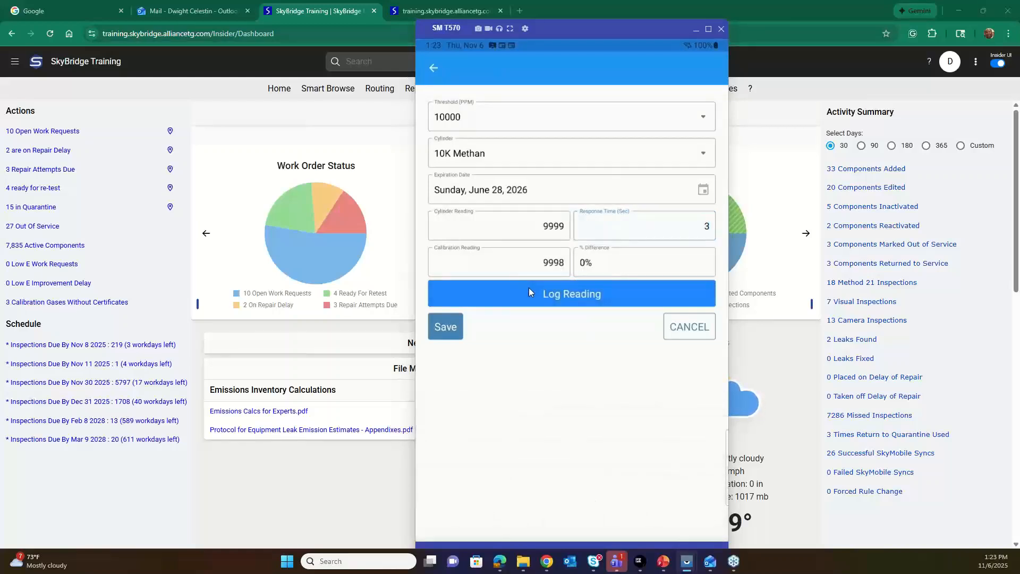
left_click(454, 328)
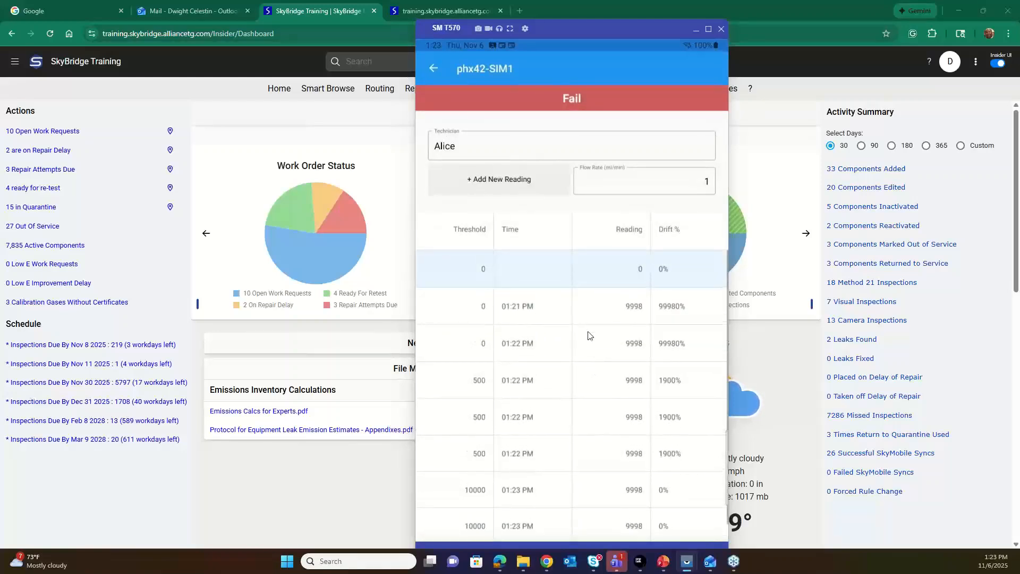
- Log the remaining 0 ppm reading with a response time of 3 seconds and save it
left_click(538, 273)
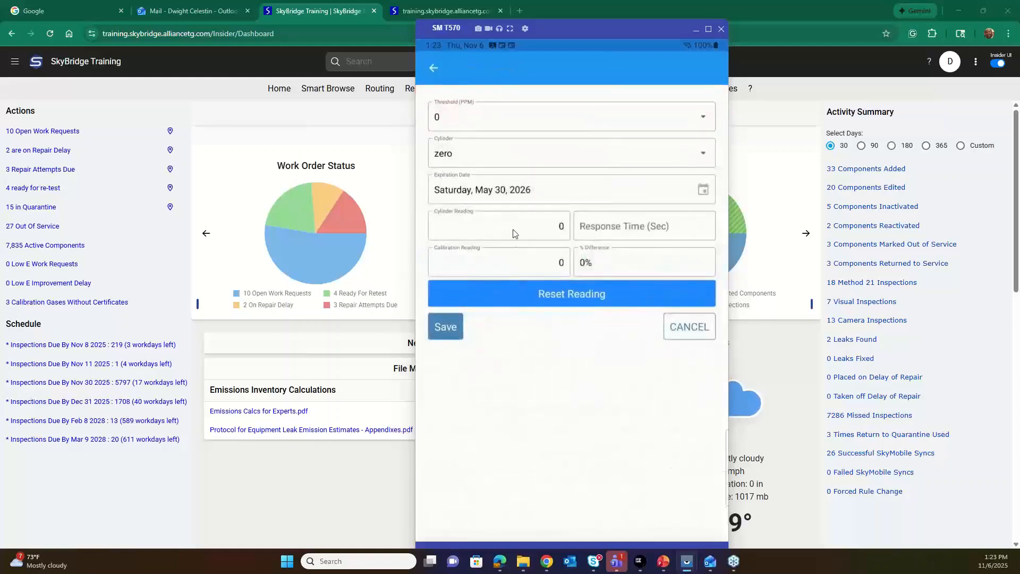
left_click(620, 233)
type("3")
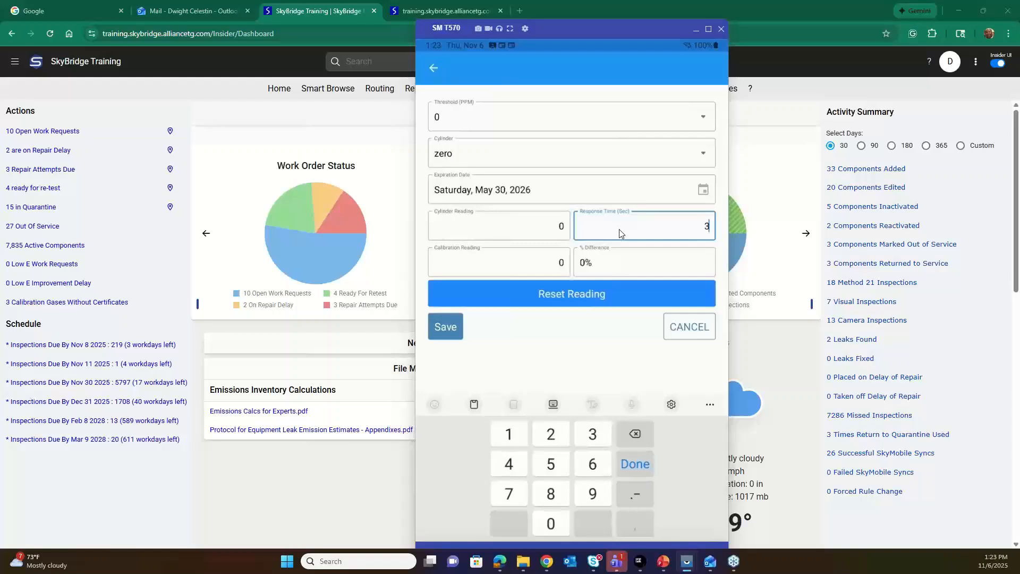
left_click(445, 326)
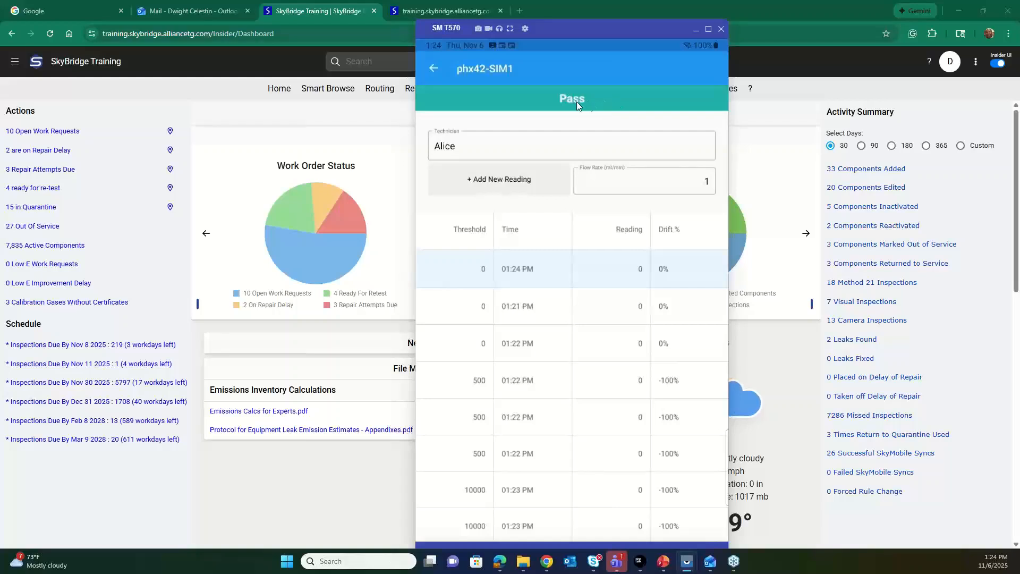
- Add a new Initial calibration for phx42-SIM1 with a flow rate of 1 ml/min and continue to its readings
left_click(435, 73)
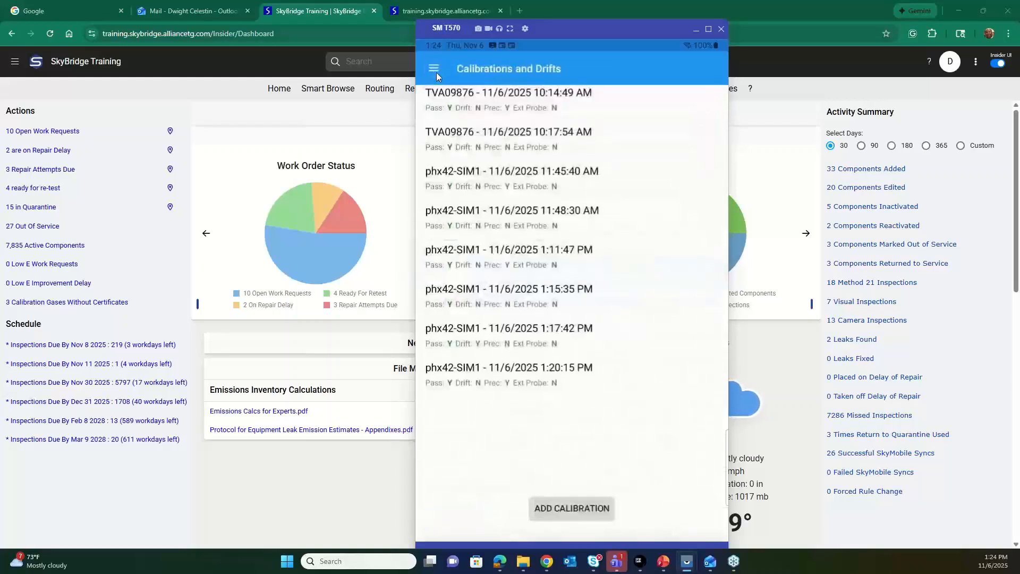
left_click(575, 511)
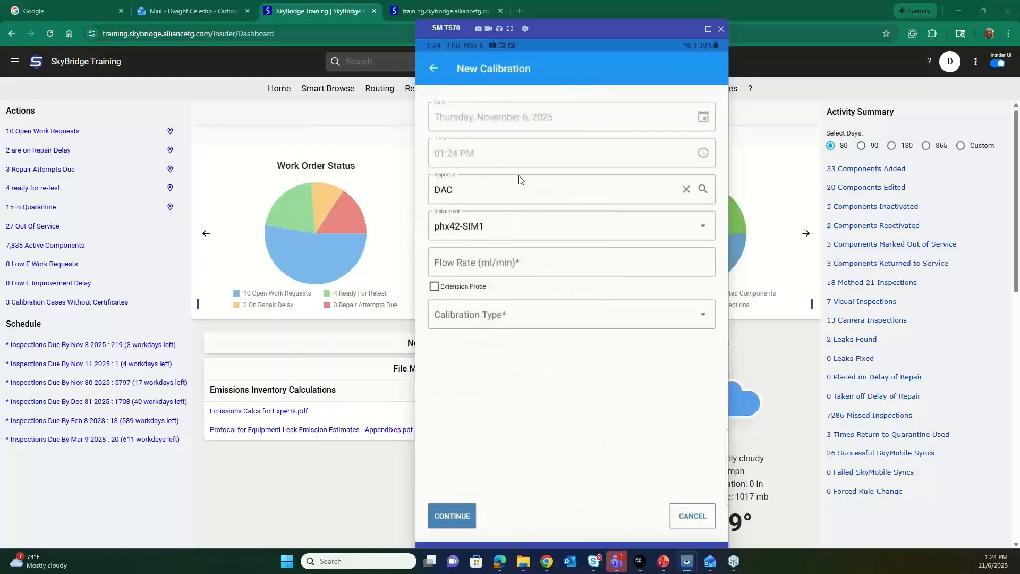
left_click(482, 264)
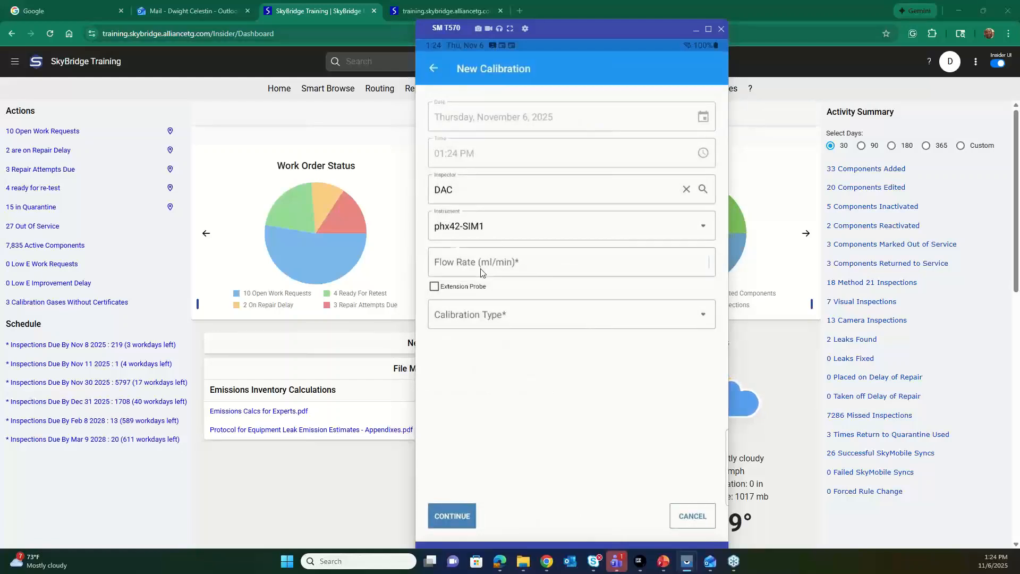
type("1")
left_click(577, 320)
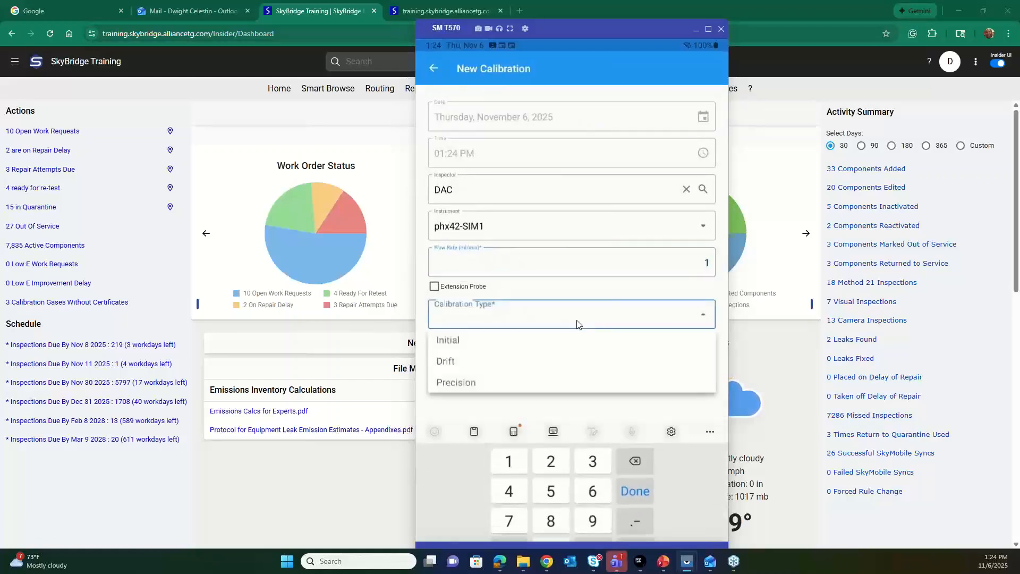
left_click(461, 343)
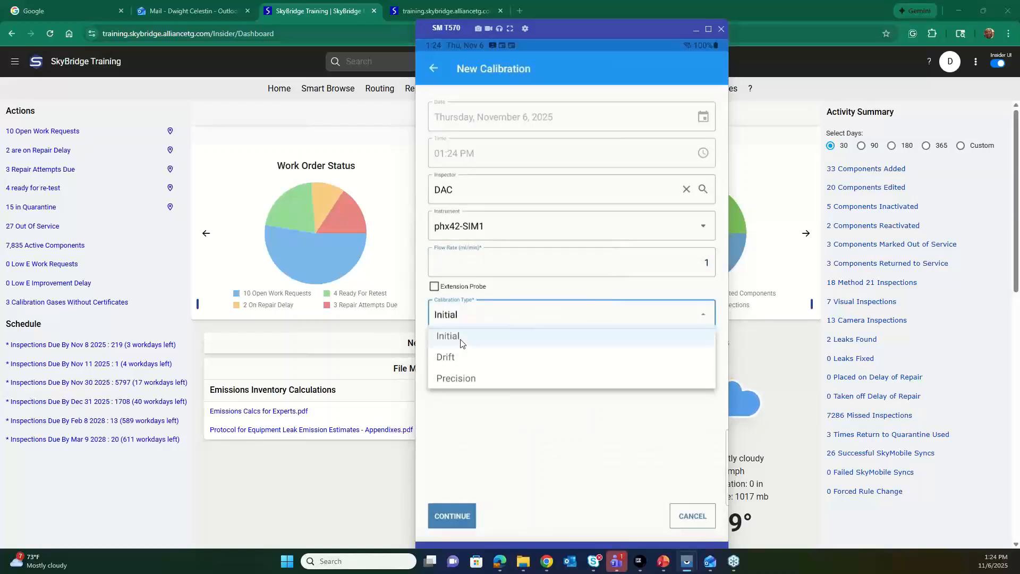
left_click(451, 516)
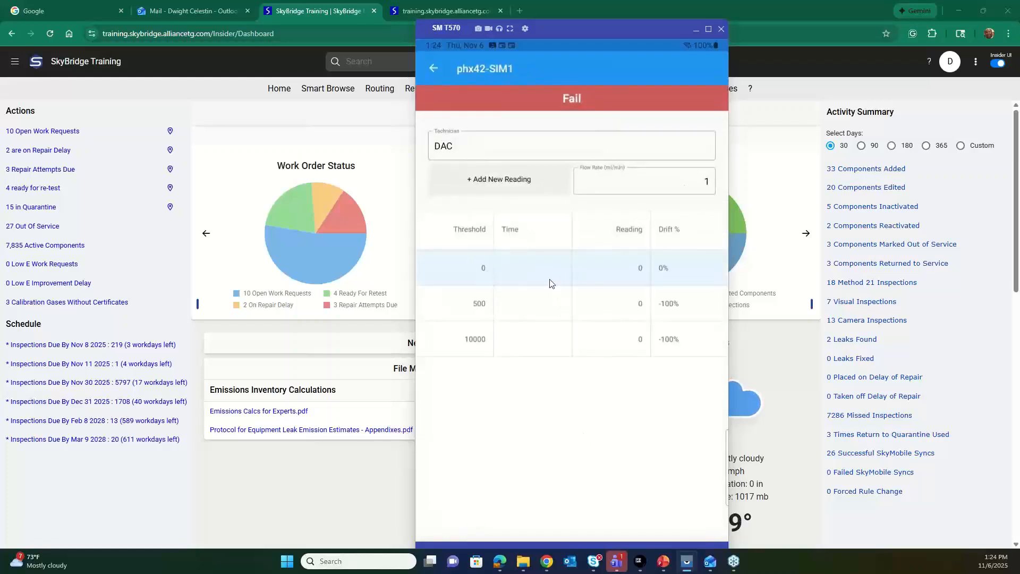
- Log the 0 ppm reading of the Initial calibration with a response time of 33 seconds
left_click(549, 280)
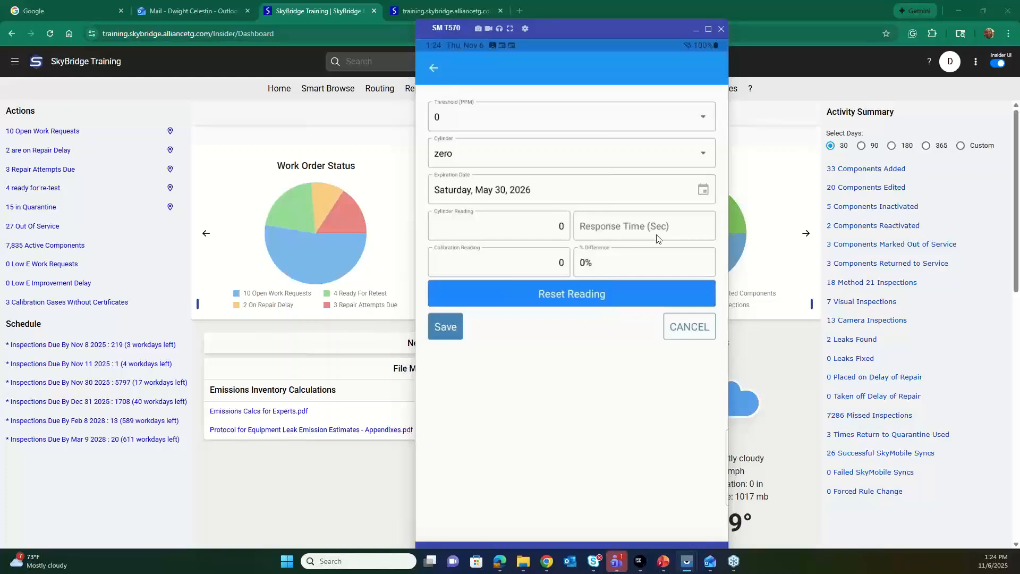
left_click(697, 229)
type("33")
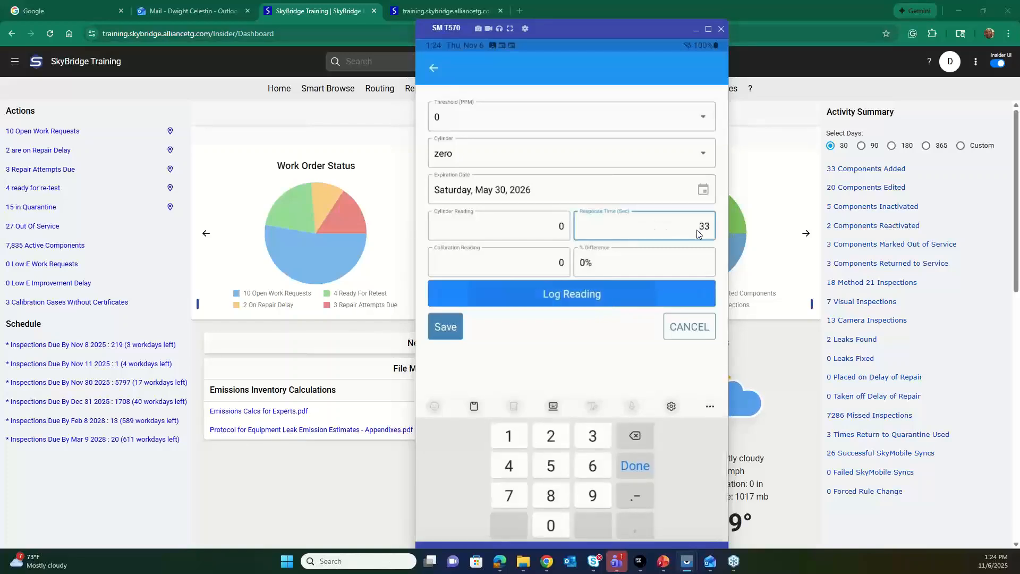
key("Return")
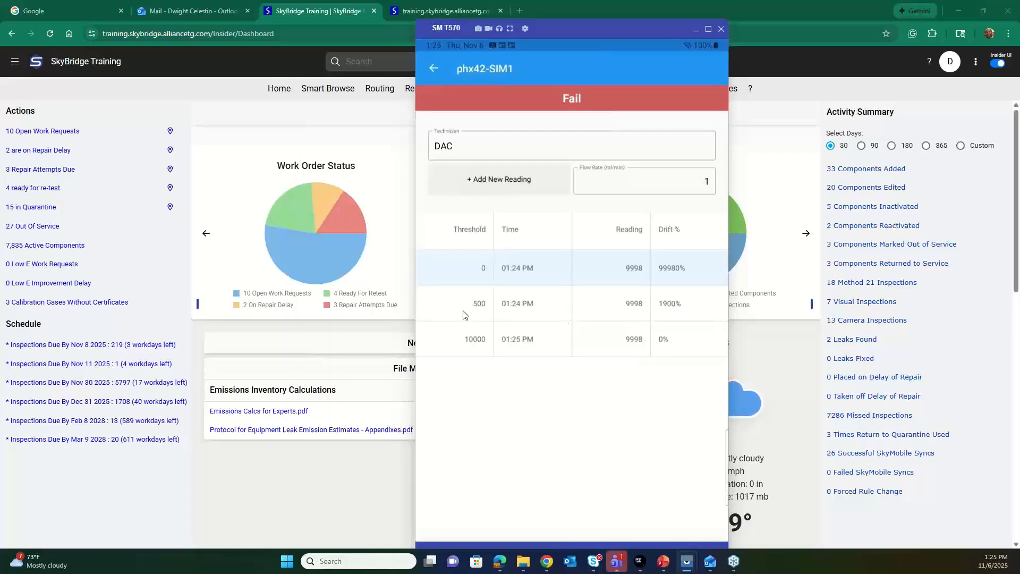
- Reset the 500 ppm reading of the Initial calibration and log it again
left_click(638, 314)
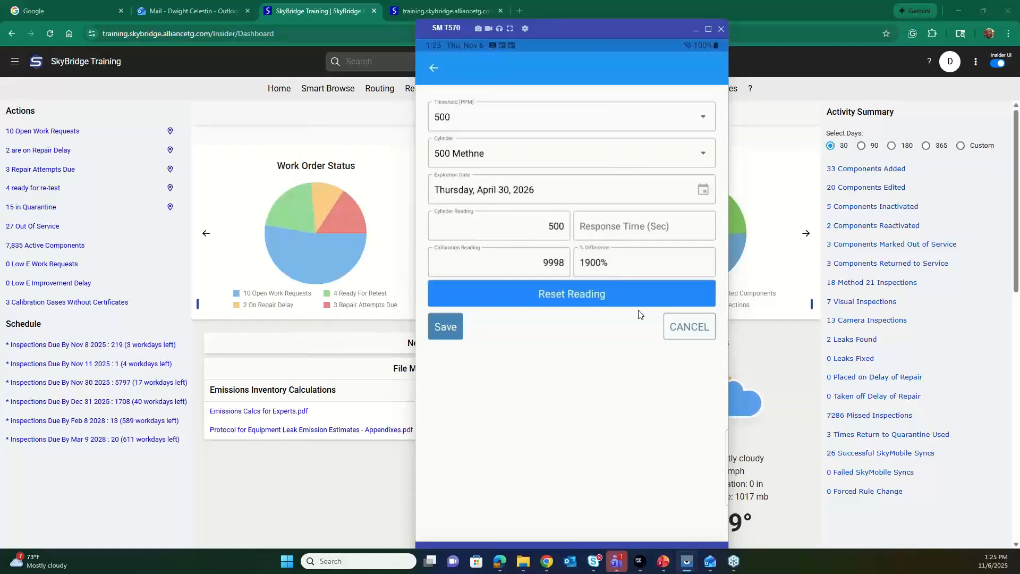
left_click(638, 314)
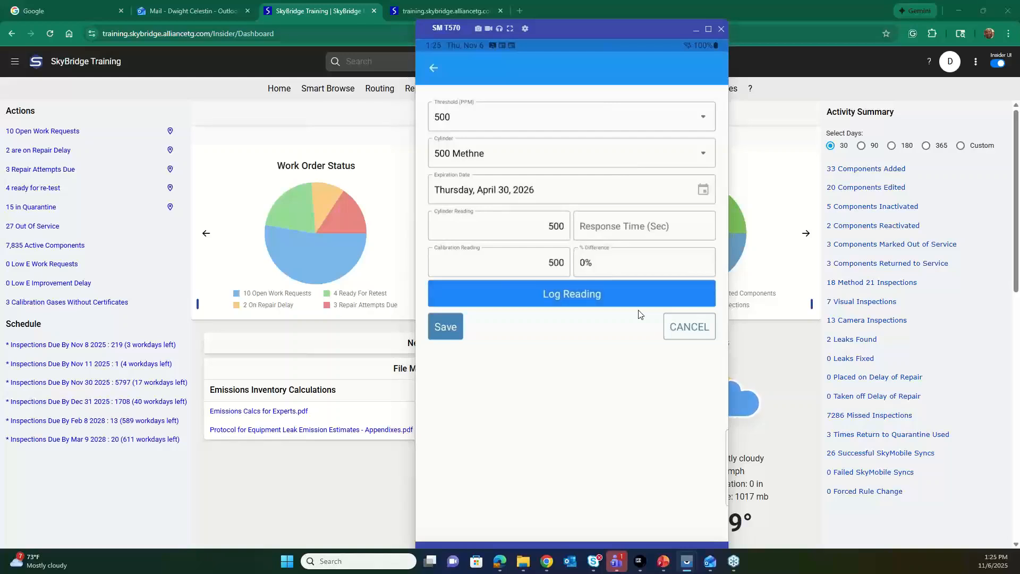
left_click(639, 314)
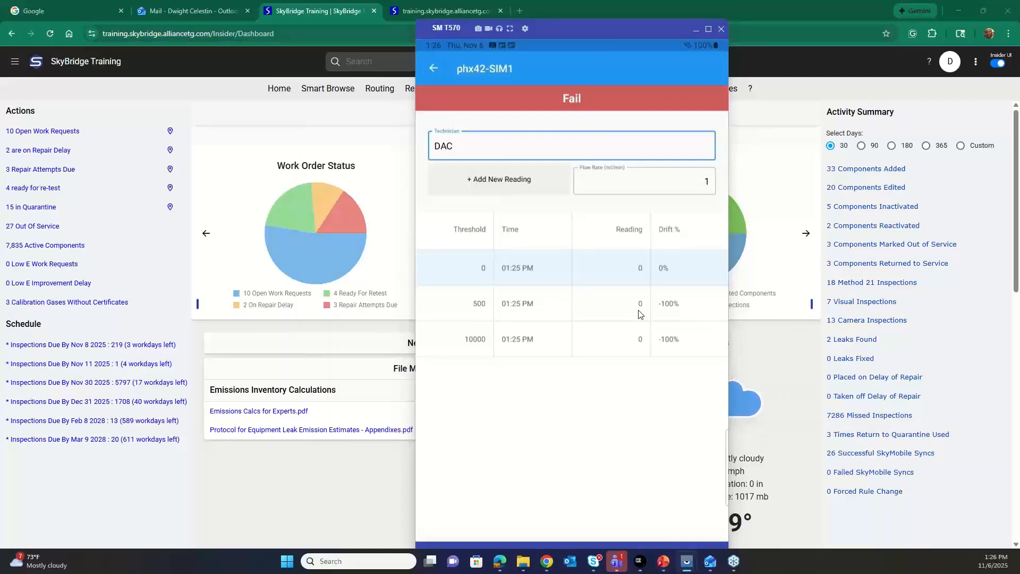
left_click(639, 314)
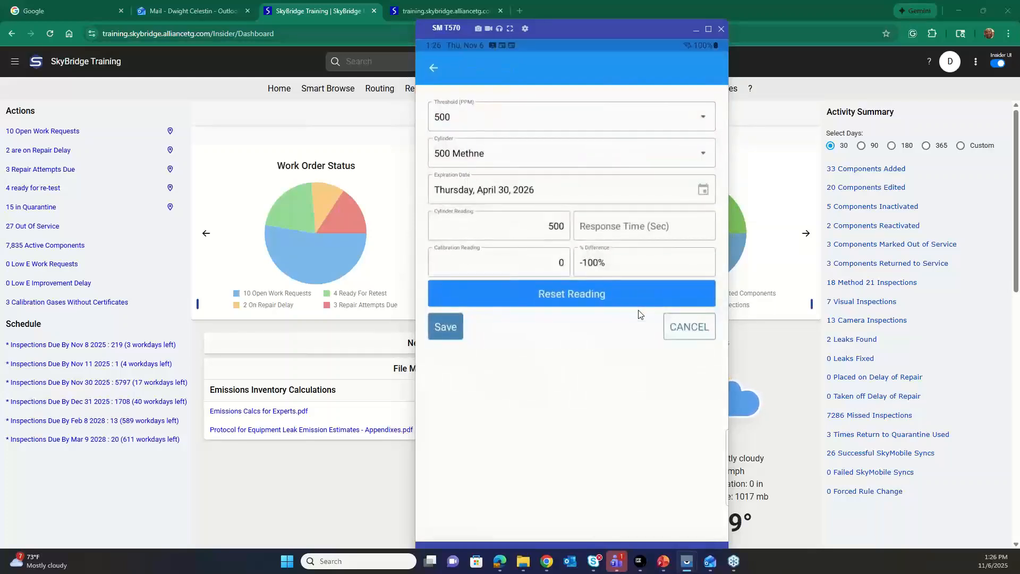
- Leave this calibration and create another Initial one for phx42-SIM1, entering the inspector's name and a flow rate of 2 ml/min
right_click(639, 314)
right_click(639, 314)
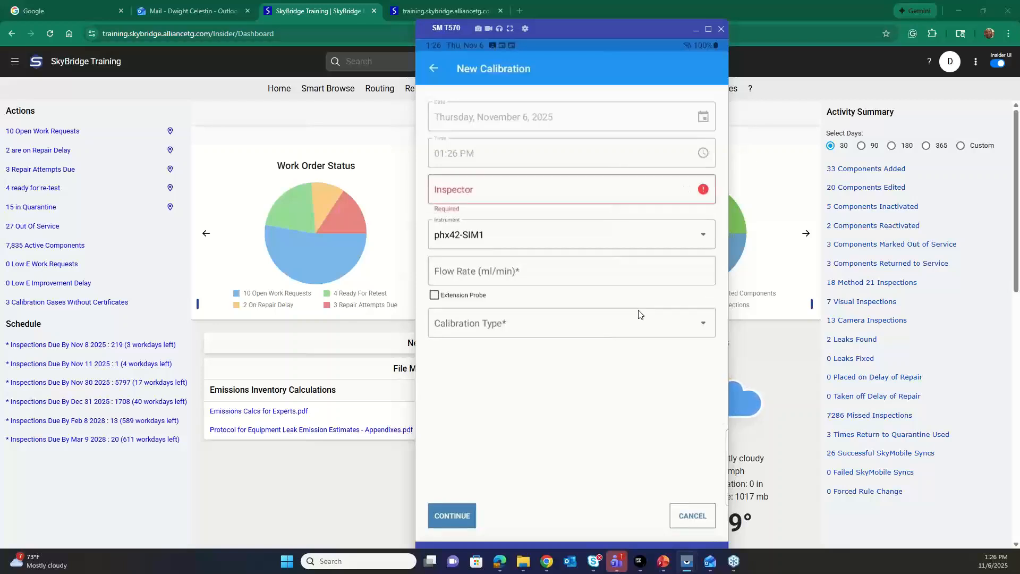
type("Alice")
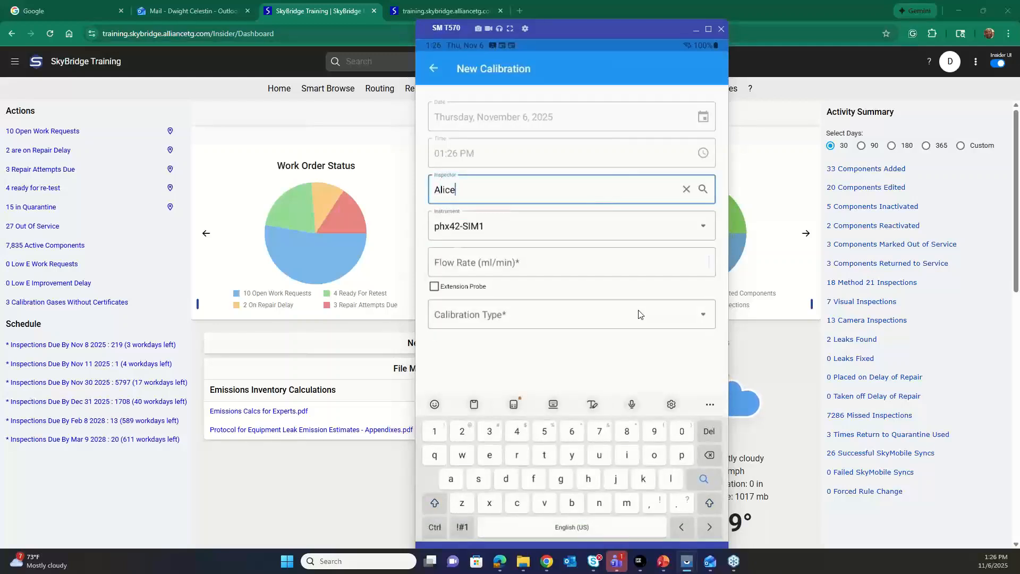
key("Tab")
type("2")
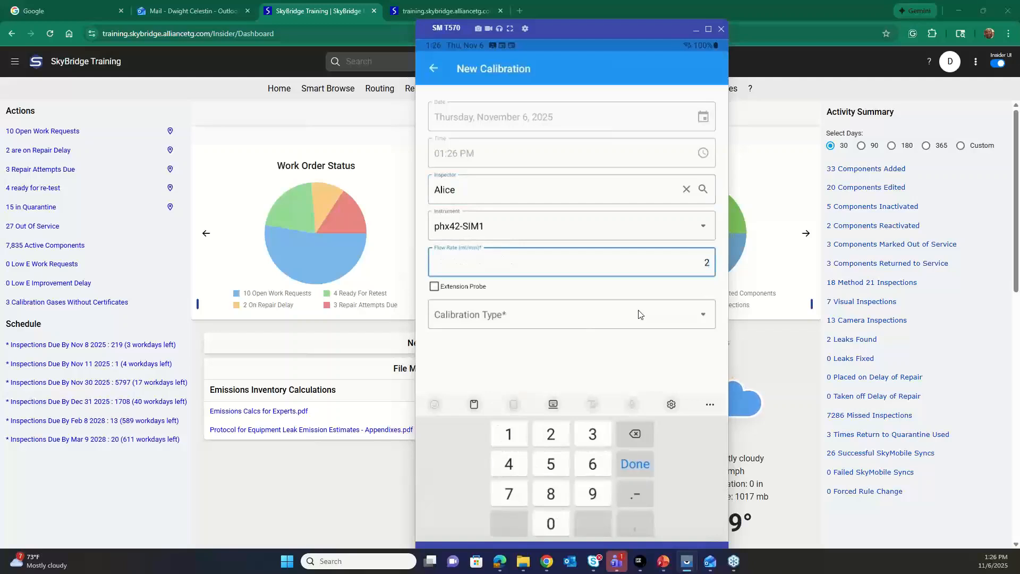
left_click(640, 315)
key("Return")
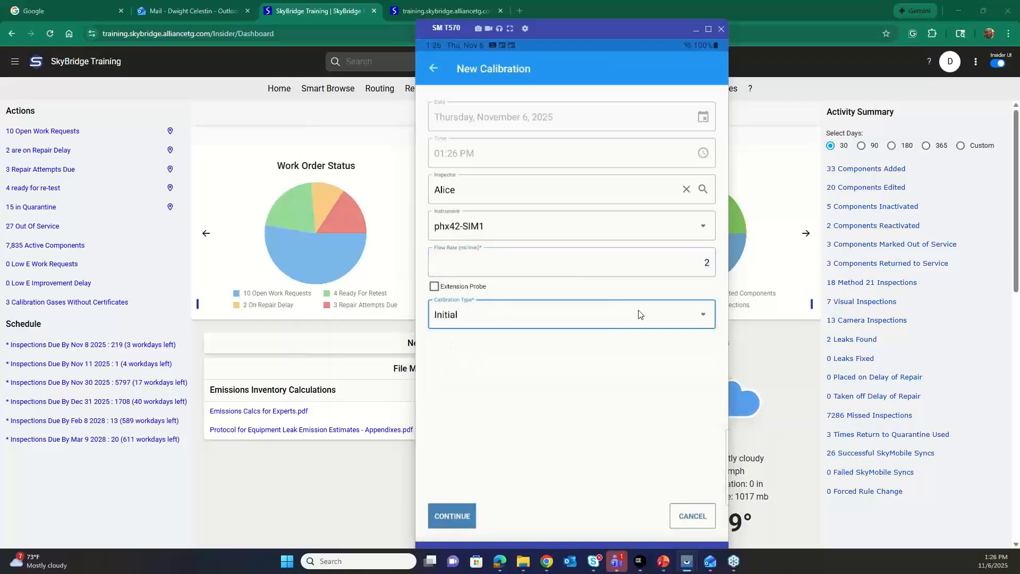
key("Return")
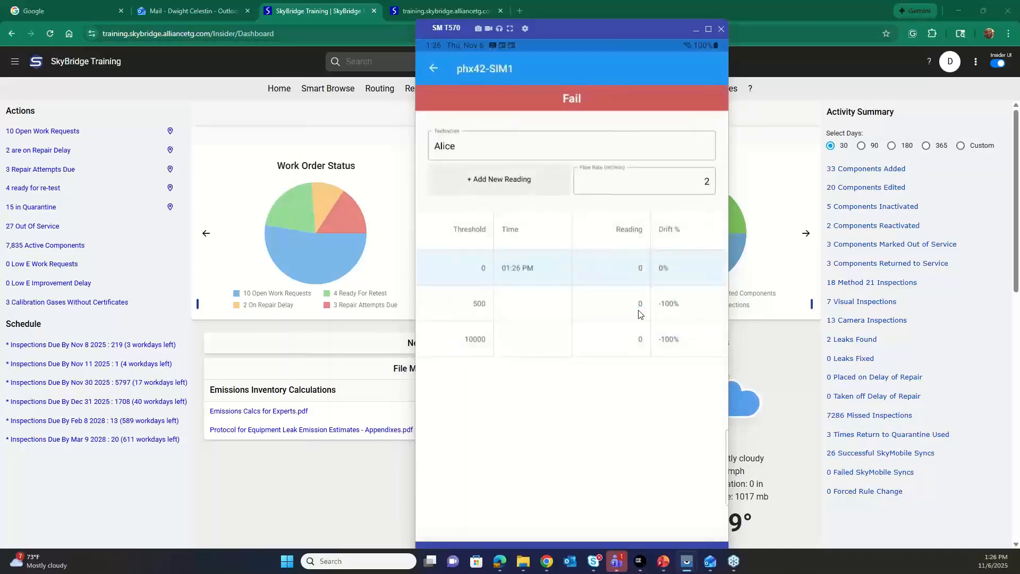
- Log the 500 ppm reading, then reset and re-log the 0 ppm reading of the 2 ml/min calibration
left_click(639, 314)
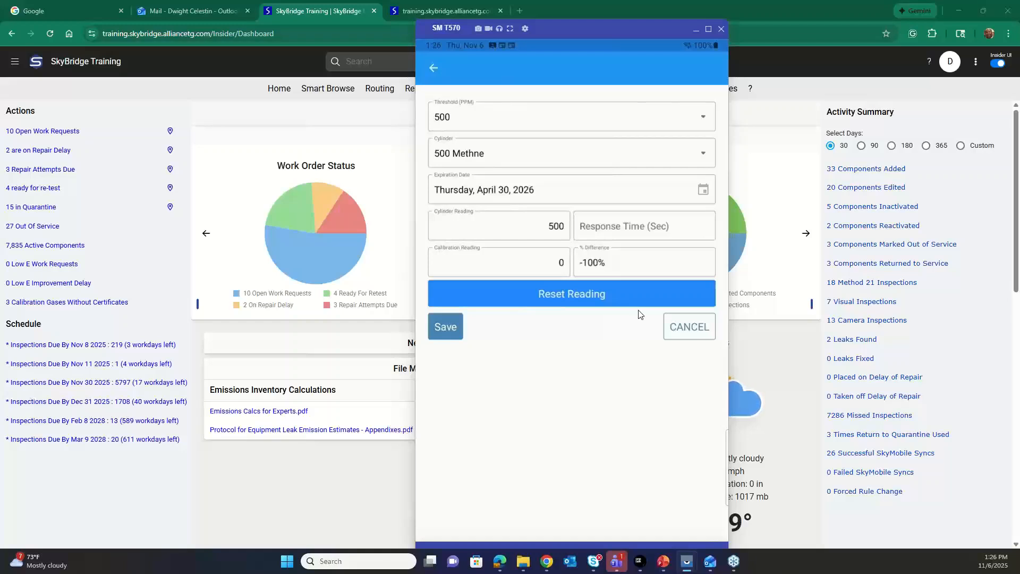
left_click(639, 310)
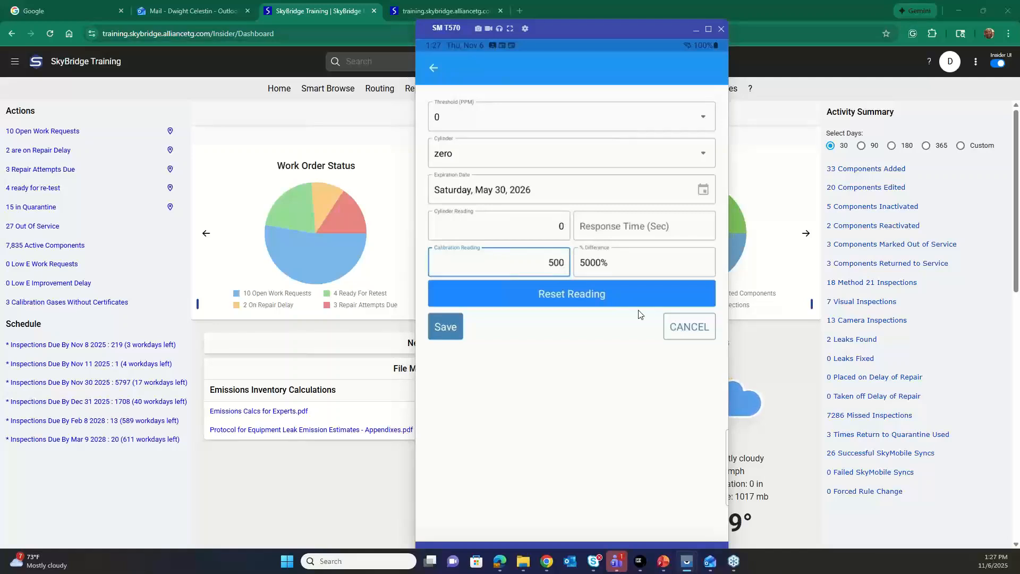
left_click(638, 306)
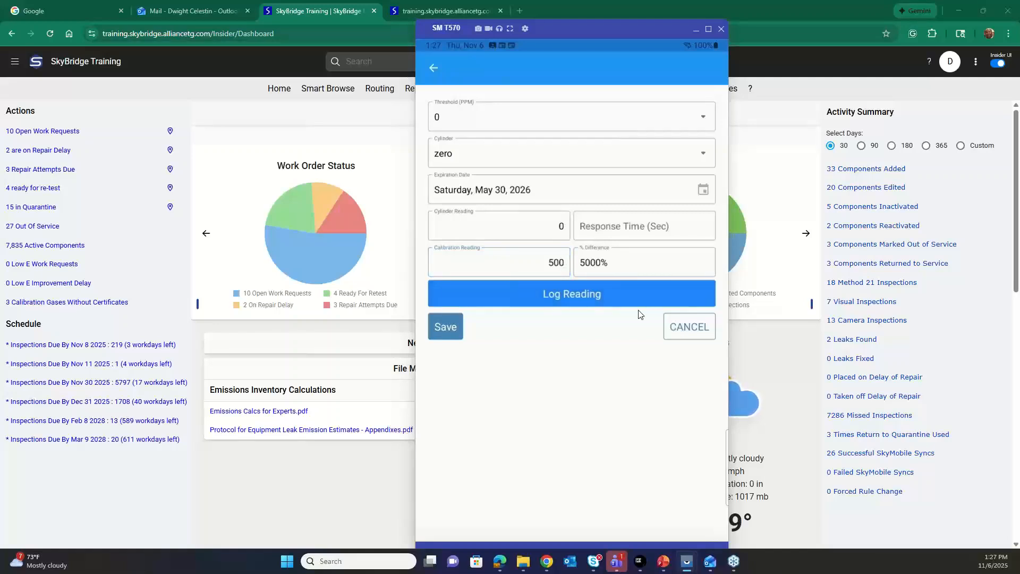
left_click(639, 311)
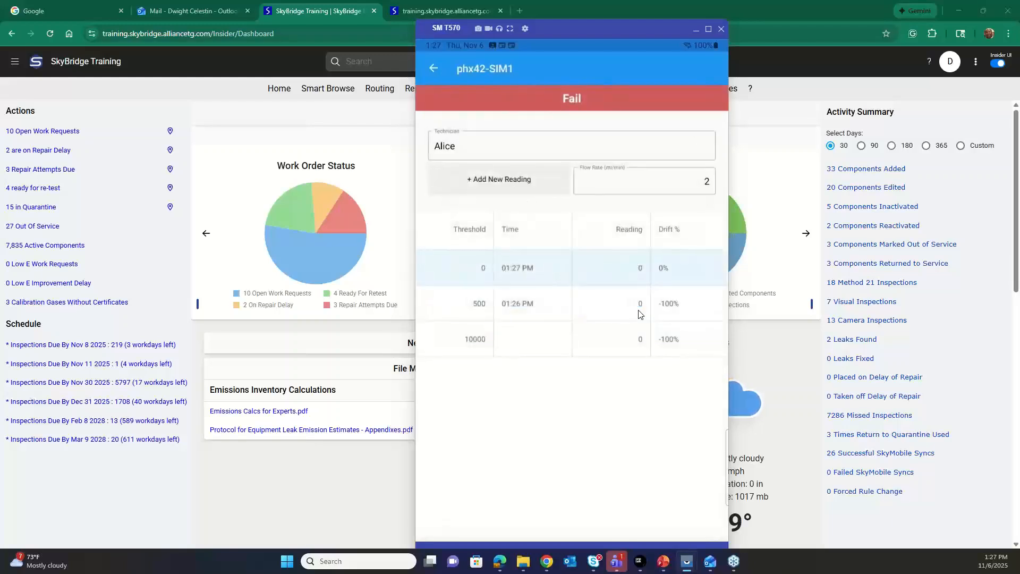
- Leave the calibration and set up a new one for phx42-SIM1 with a flow rate of 1 ml/min and a calibration type
right_click(638, 311)
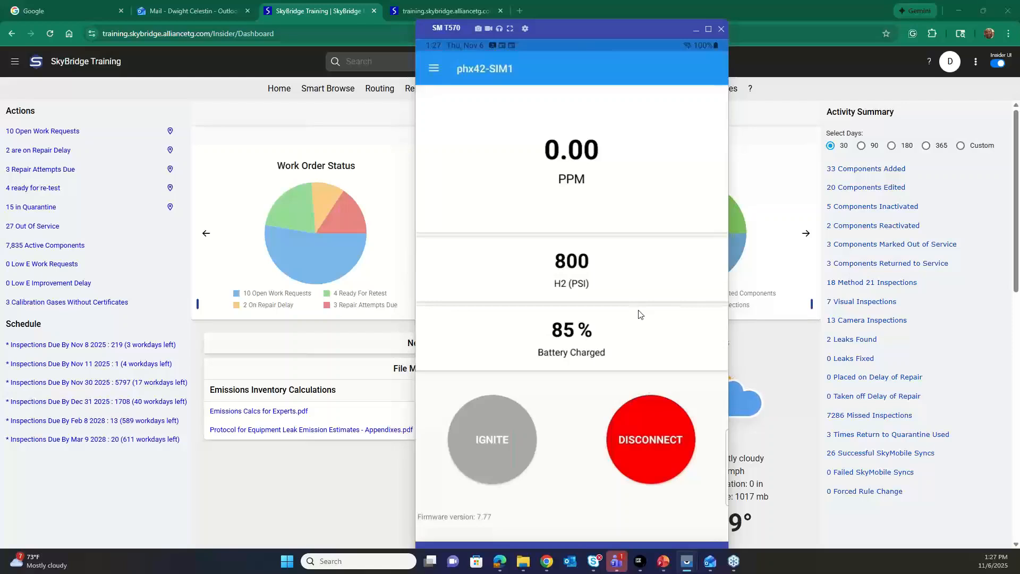
right_click(639, 312)
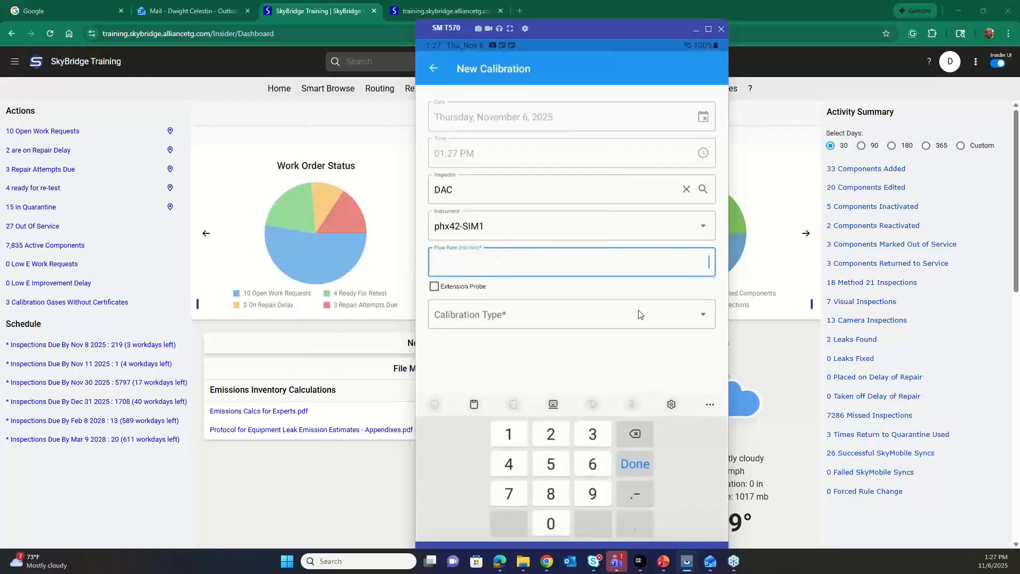
type("1")
left_click(640, 314)
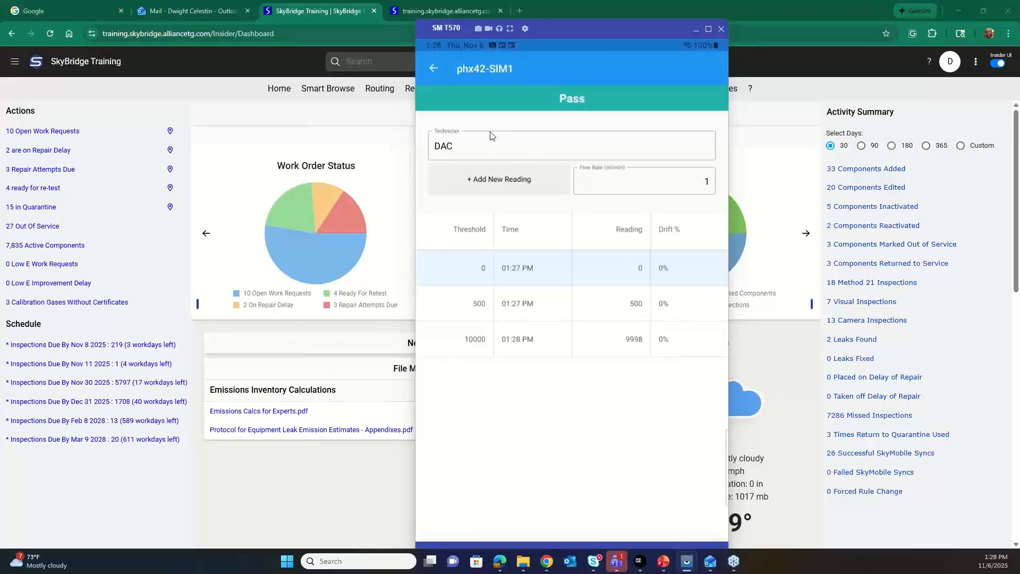
- Leave the current calibration and create a Drift calibration for phx42-SIM1 with a flow rate of 2 ml/min
left_click(432, 68)
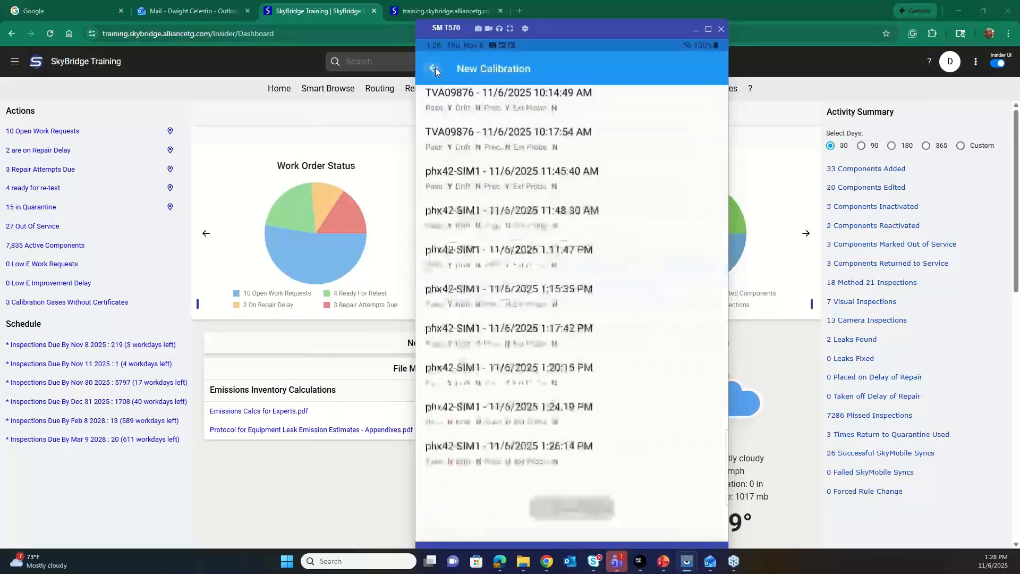
left_click(566, 518)
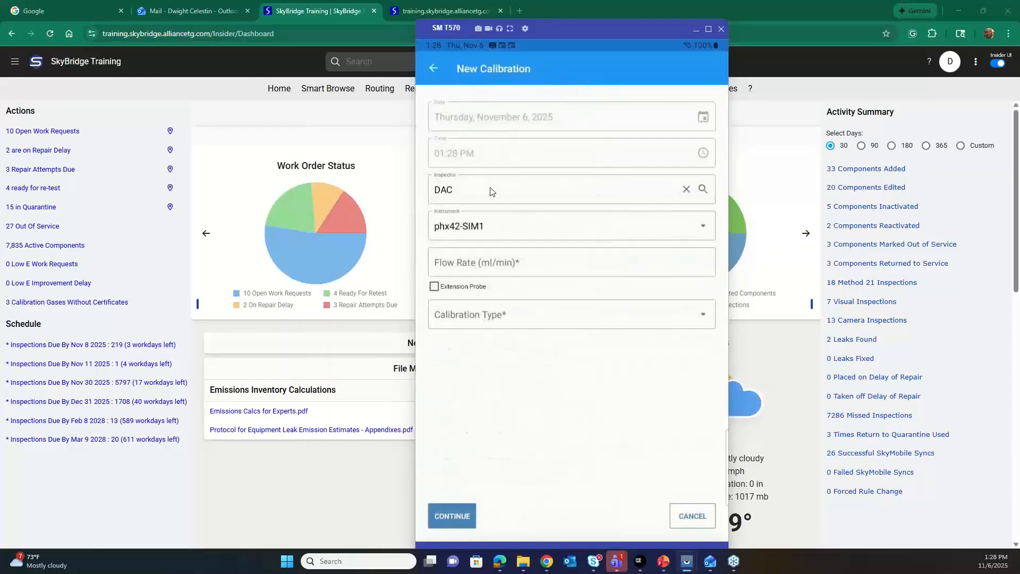
left_click(493, 318)
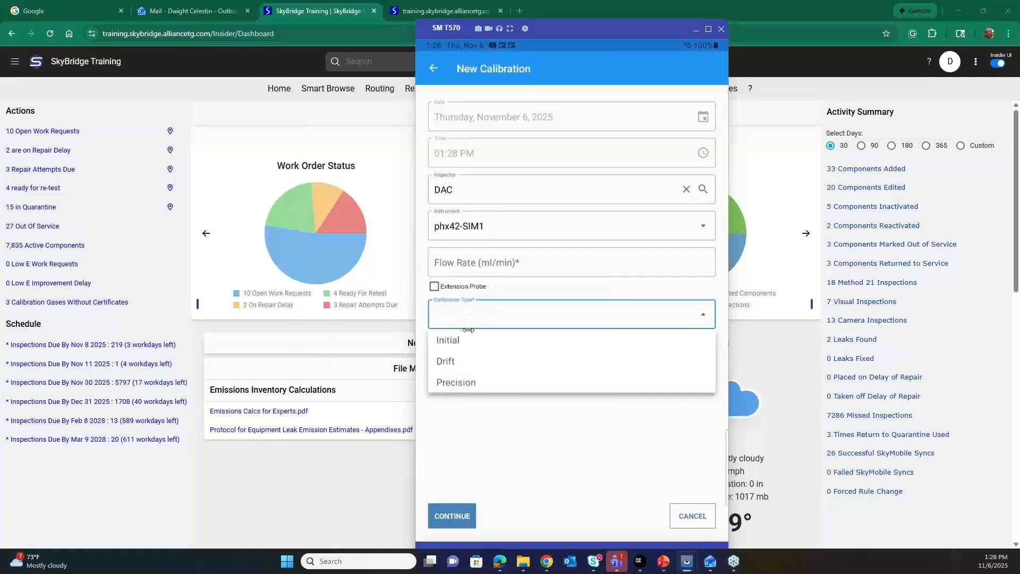
left_click(457, 366)
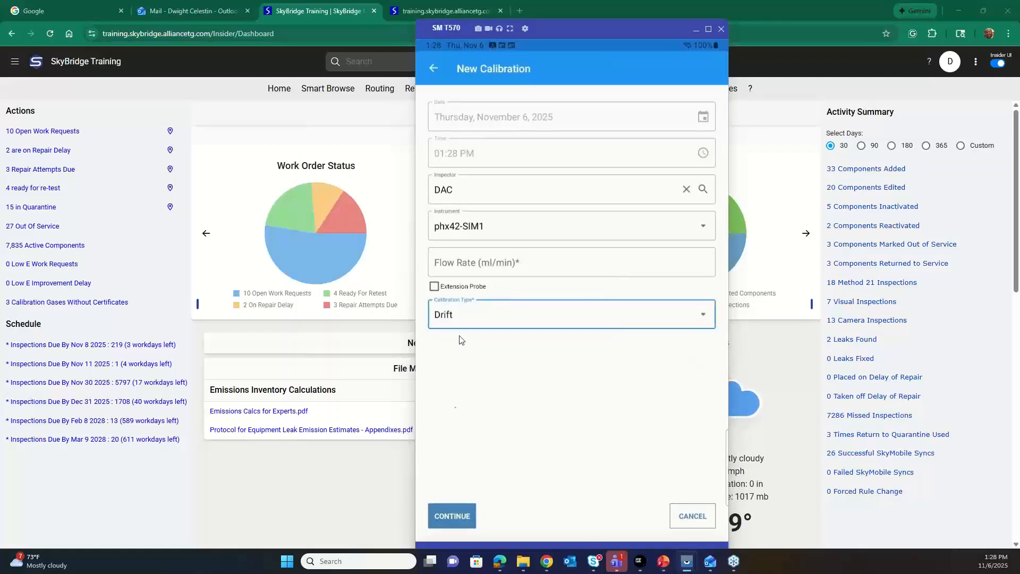
left_click(475, 523)
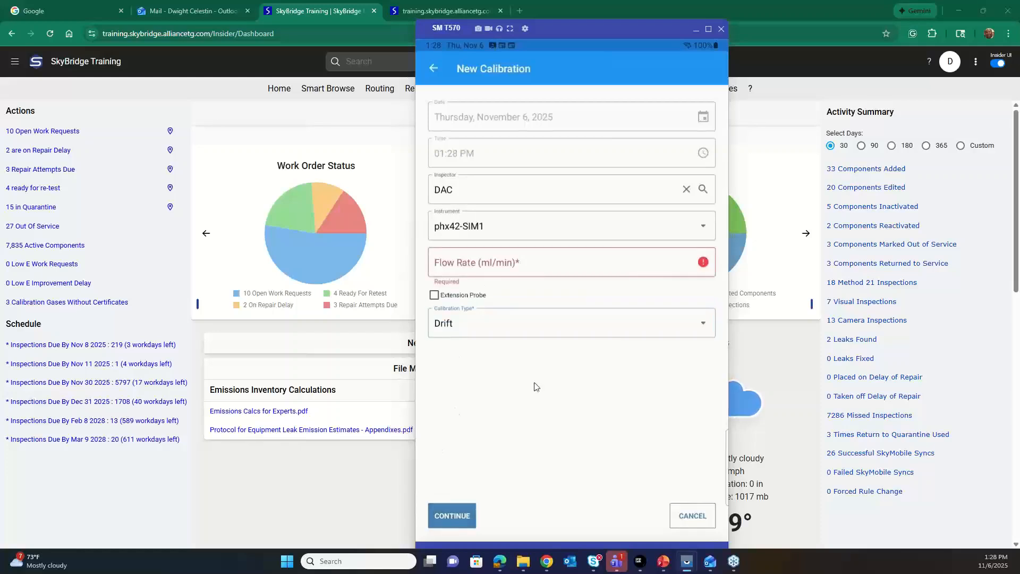
left_click(547, 277)
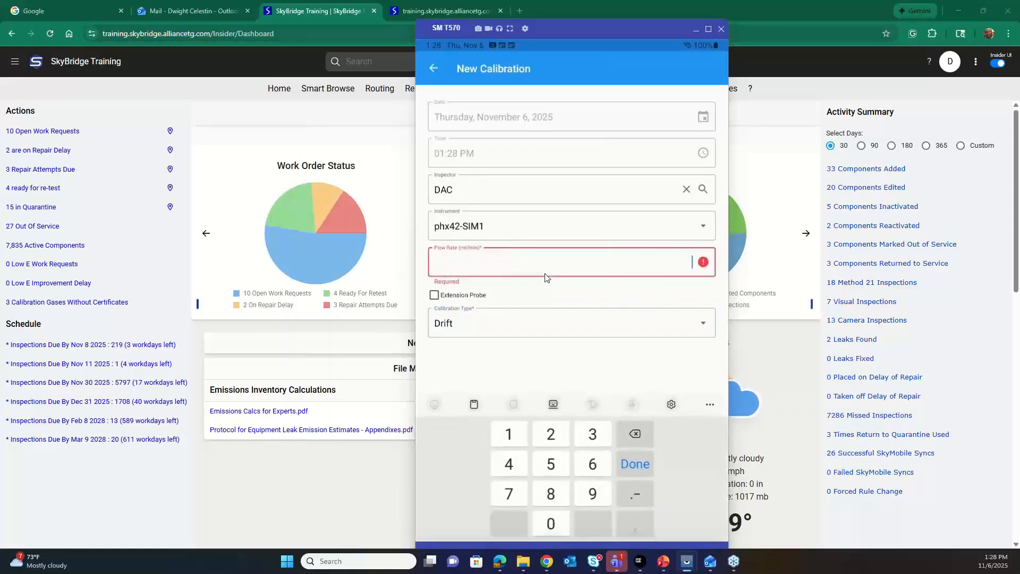
type("2")
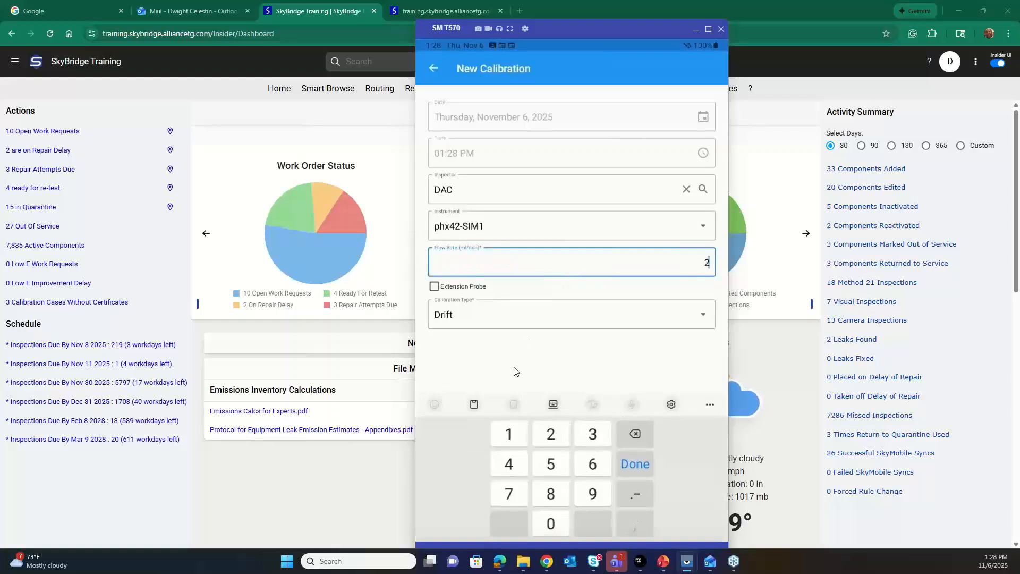
left_click(619, 362)
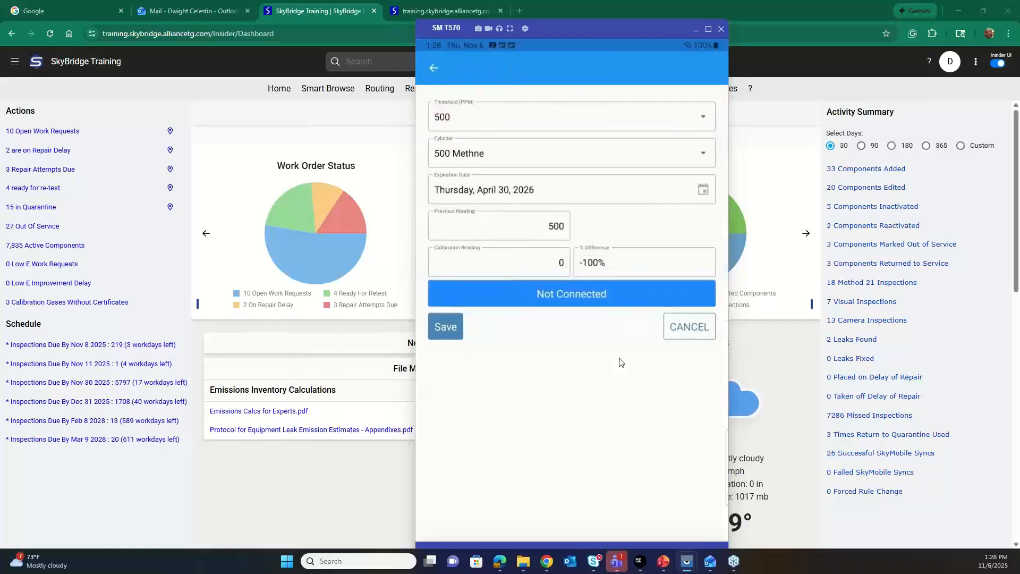
- Log drift readings of 500 at the 500 ppm threshold and 9998 at the 10000 ppm threshold
key("BackSpace")
type("500")
key("Return")
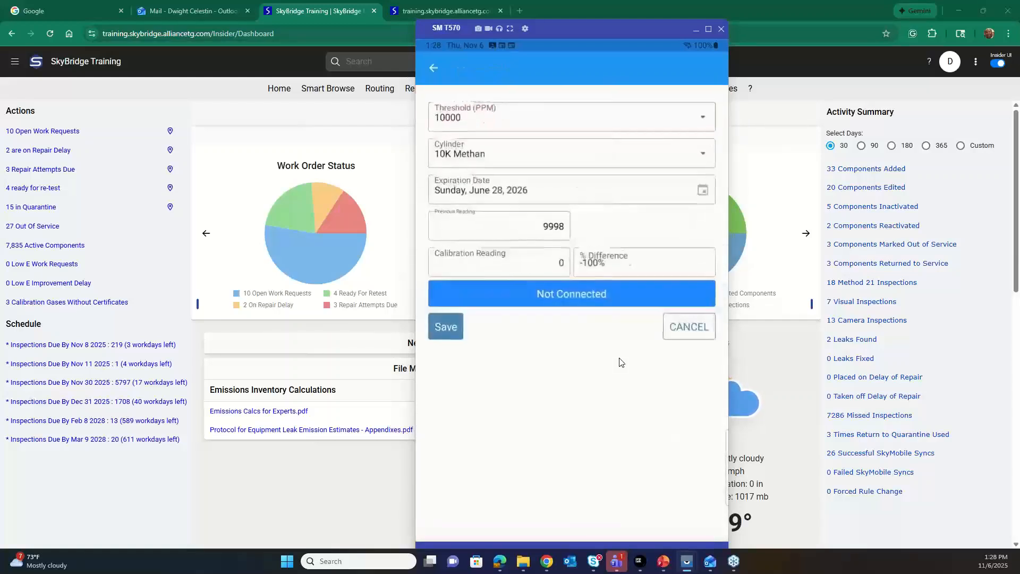
key("BackSpace")
type("9998")
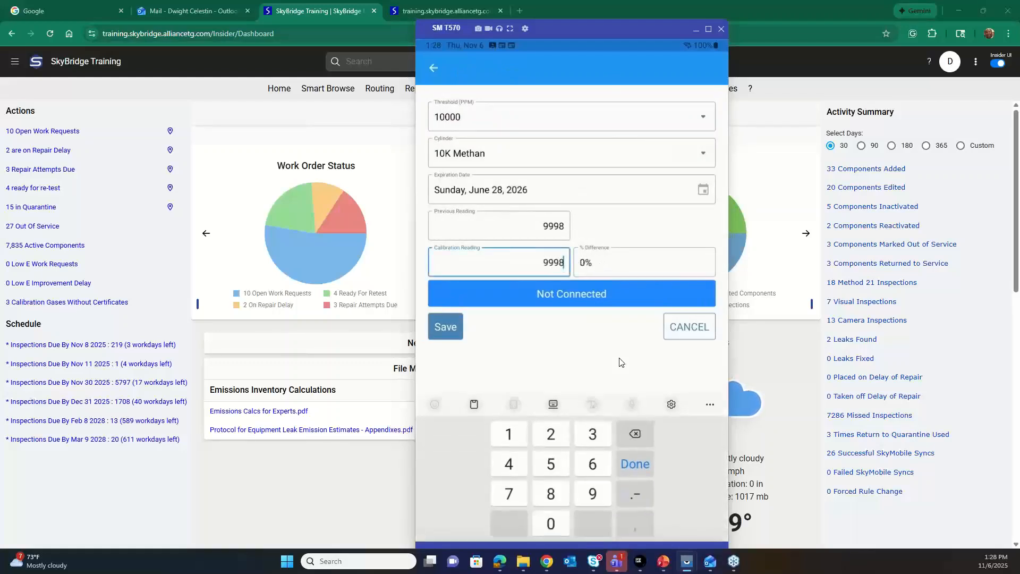
key("Return")
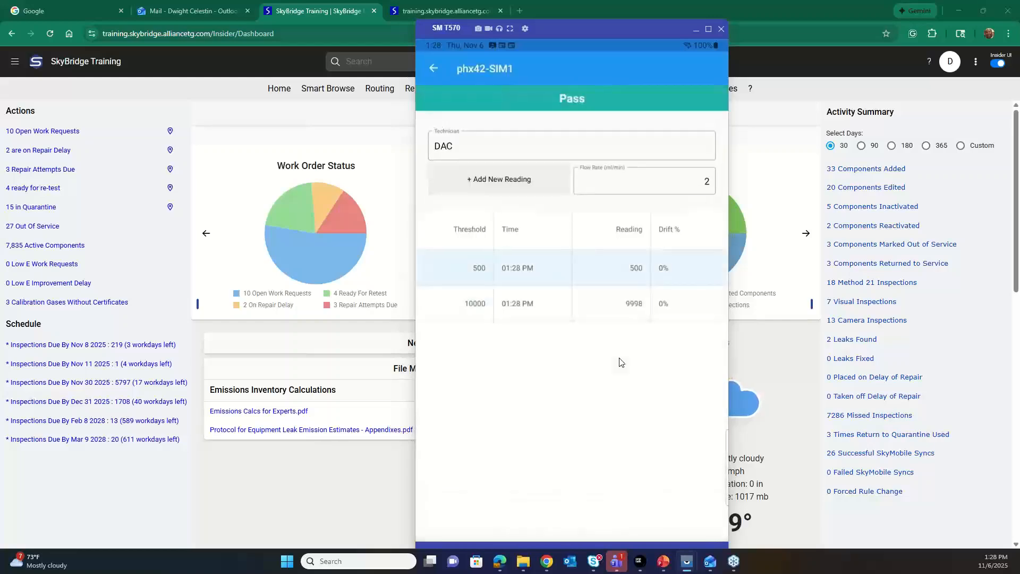
- Leave the calibrations and start monitoring, confirming the technician, the phx42-SIM1 instrument and the date
left_click(429, 66)
left_click(431, 65)
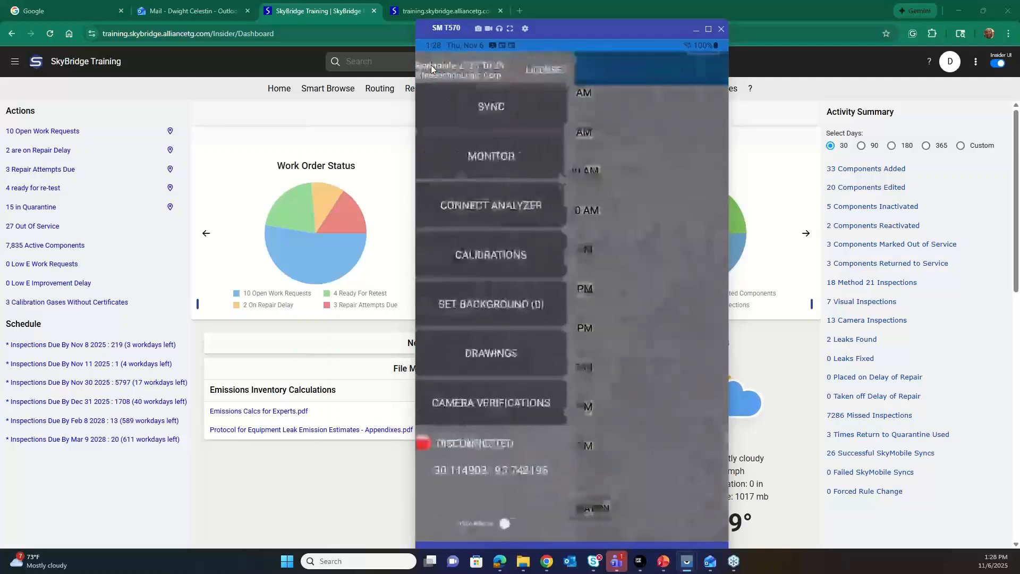
left_click(489, 166)
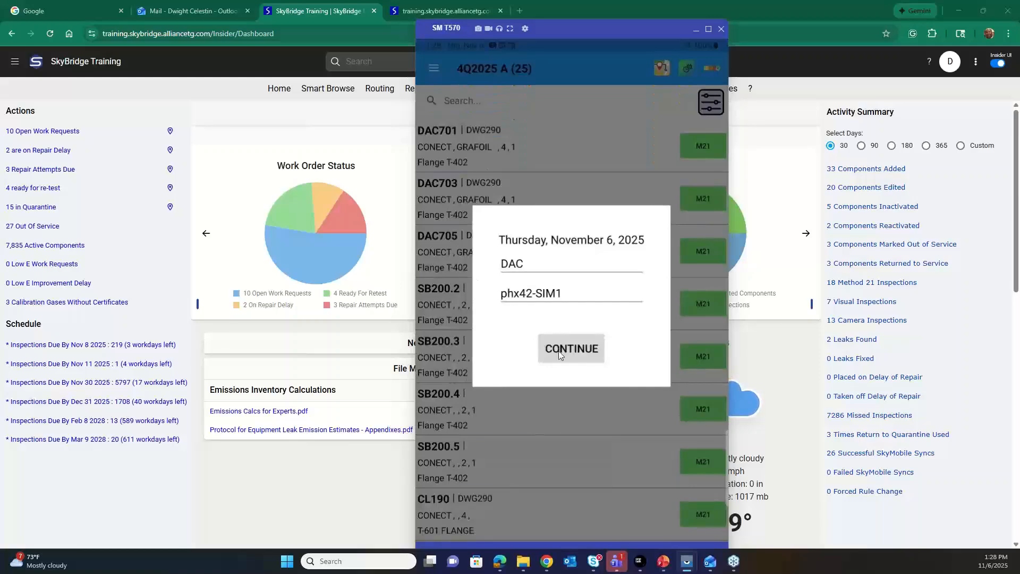
left_click(559, 352)
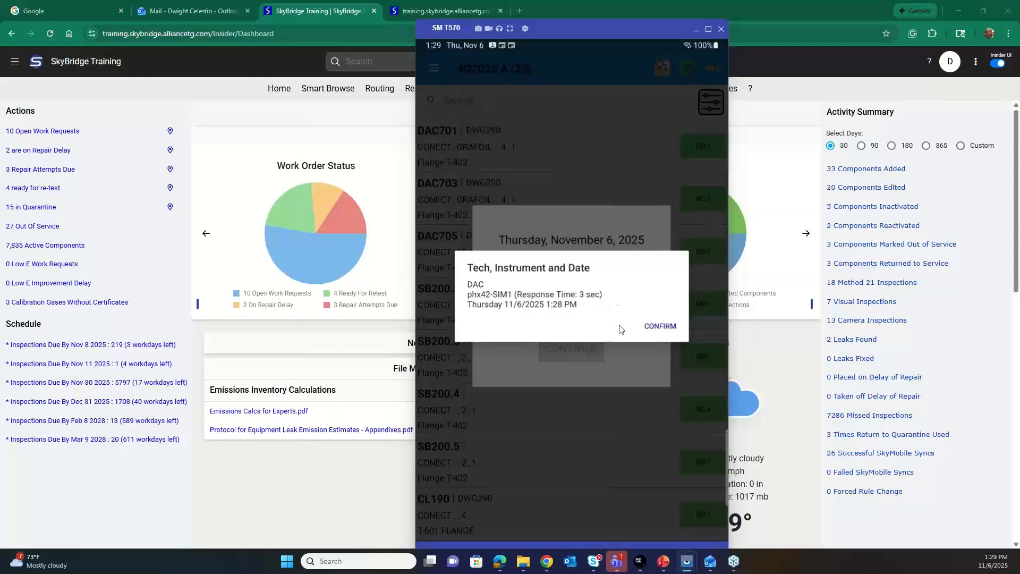
left_click(661, 329)
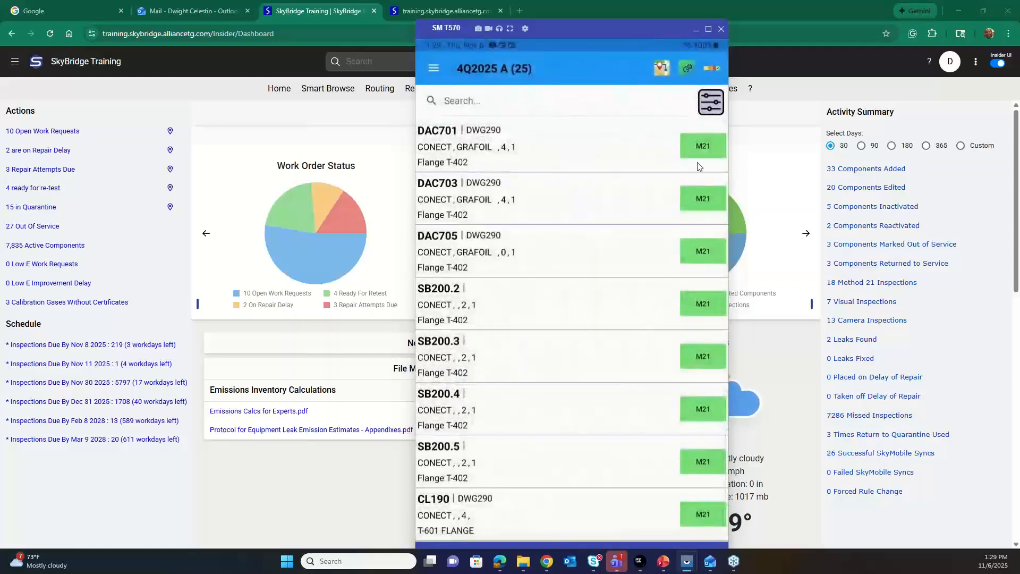
- Log a Method 21 reading of 6 ppm for component DAC701
left_click(699, 145)
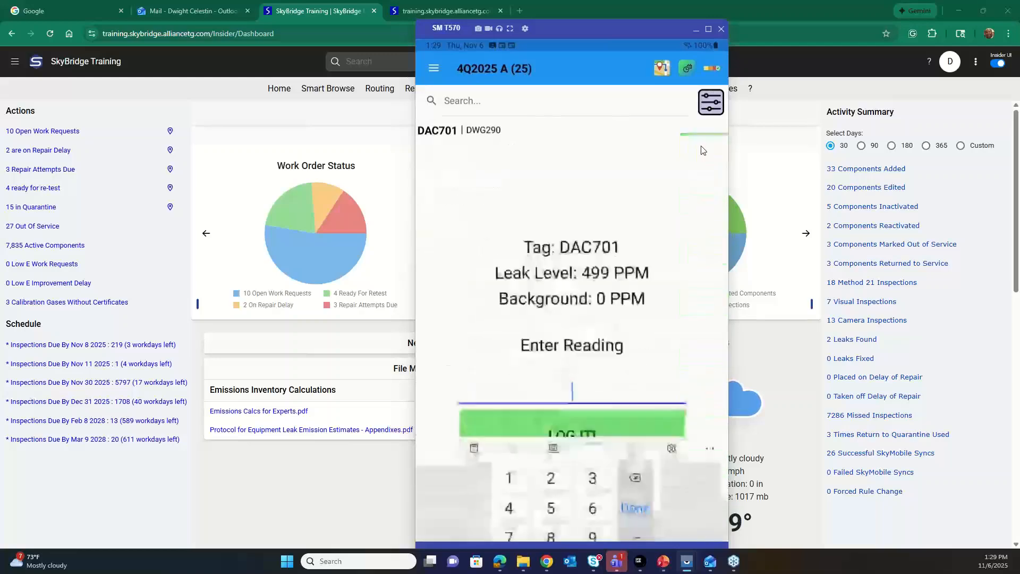
type("6")
left_click(562, 344)
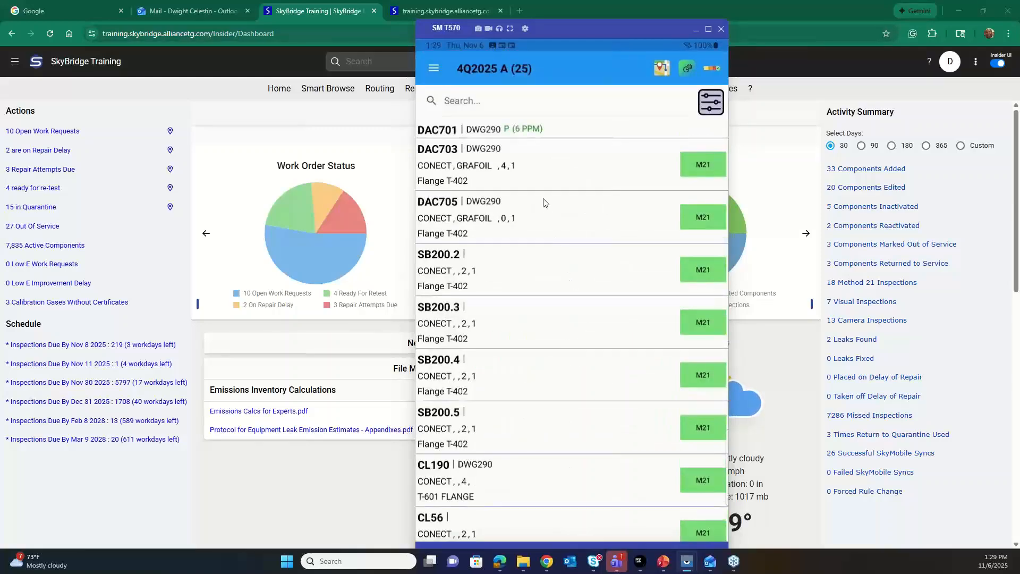
- Sync the tablet's calibration and inspection data to the training company and dismiss the completion notice
left_click(434, 68)
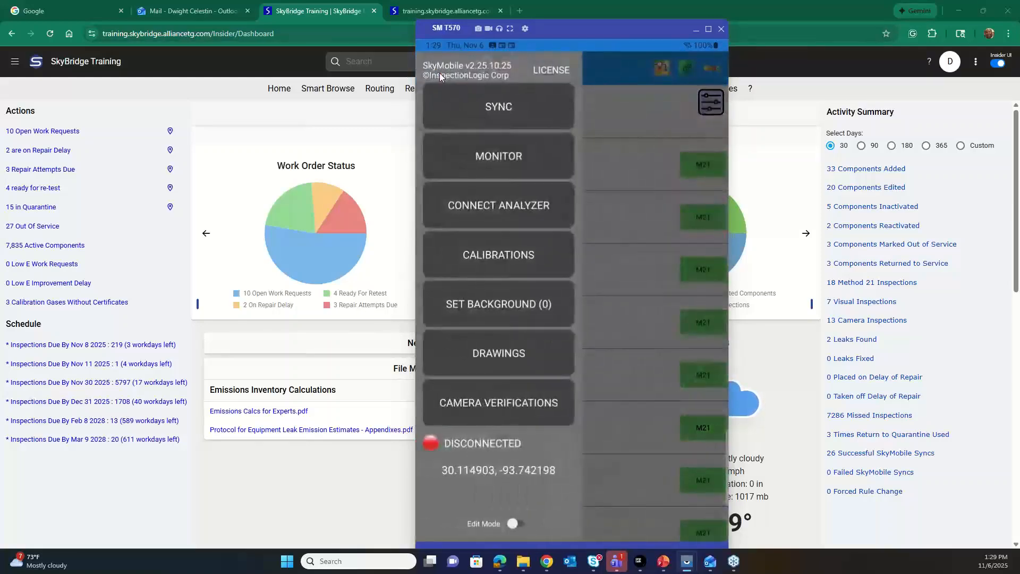
left_click(466, 120)
left_click(567, 454)
left_click_drag(498, 467, 662, 474)
left_click(664, 524)
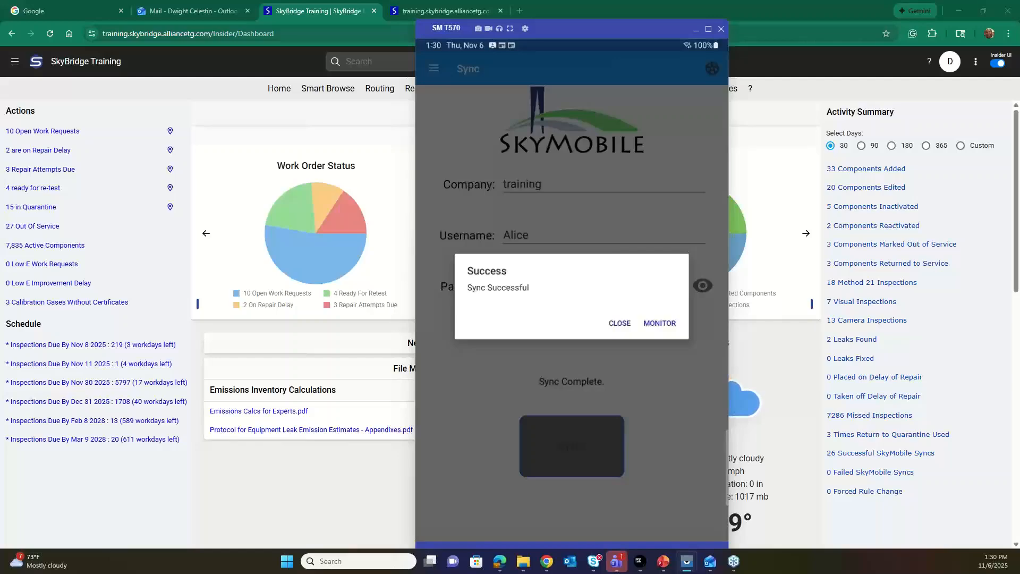
left_click(619, 323)
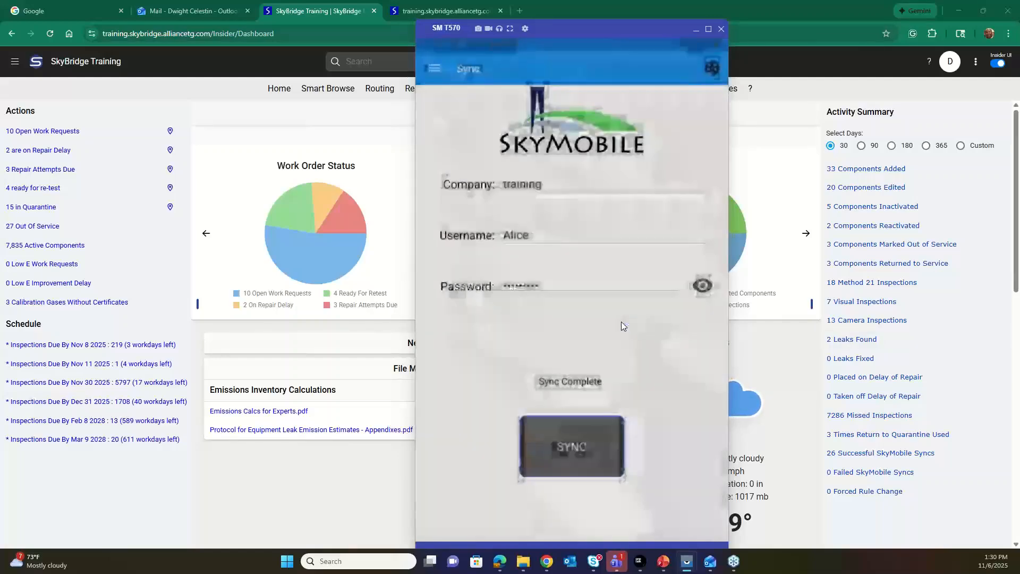
- Switch to SkyBridge in the browser and run the [R230_1] SkyMobile Calibration History report for 11/6/2025
left_click(224, 79)
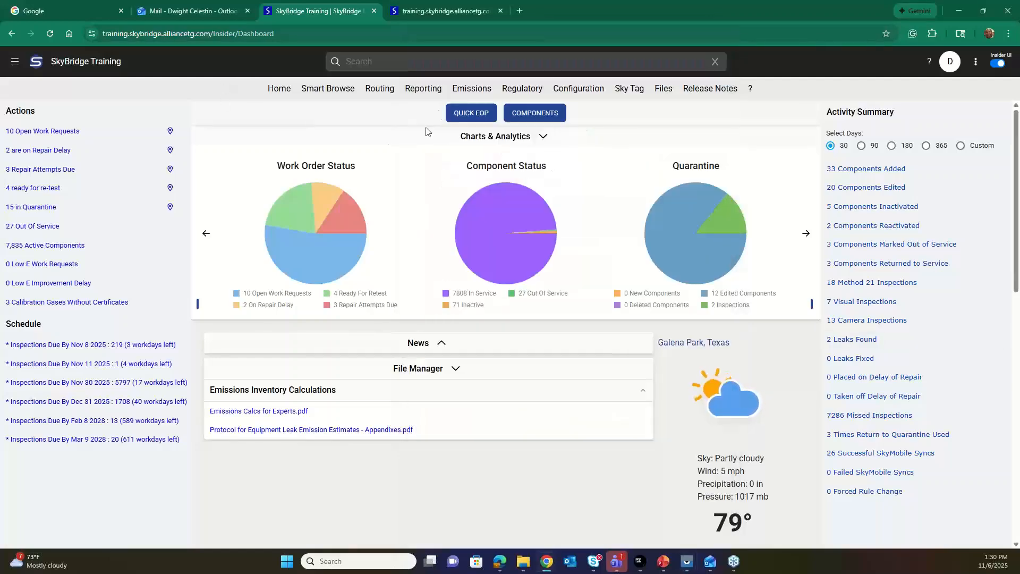
mouse_move(385, 88)
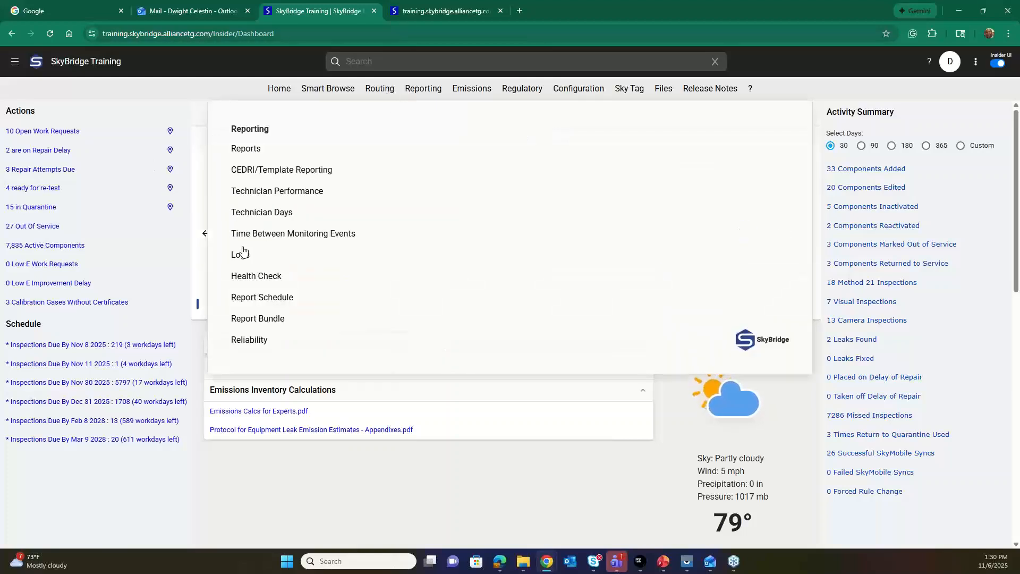
left_click(248, 158)
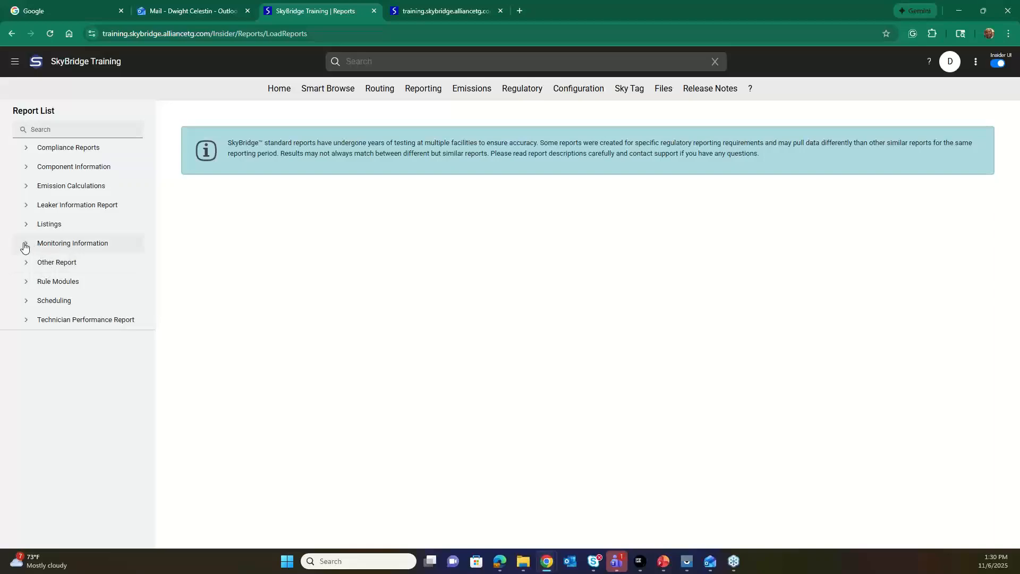
left_click(25, 247)
scroll(103, 394, "down", 3)
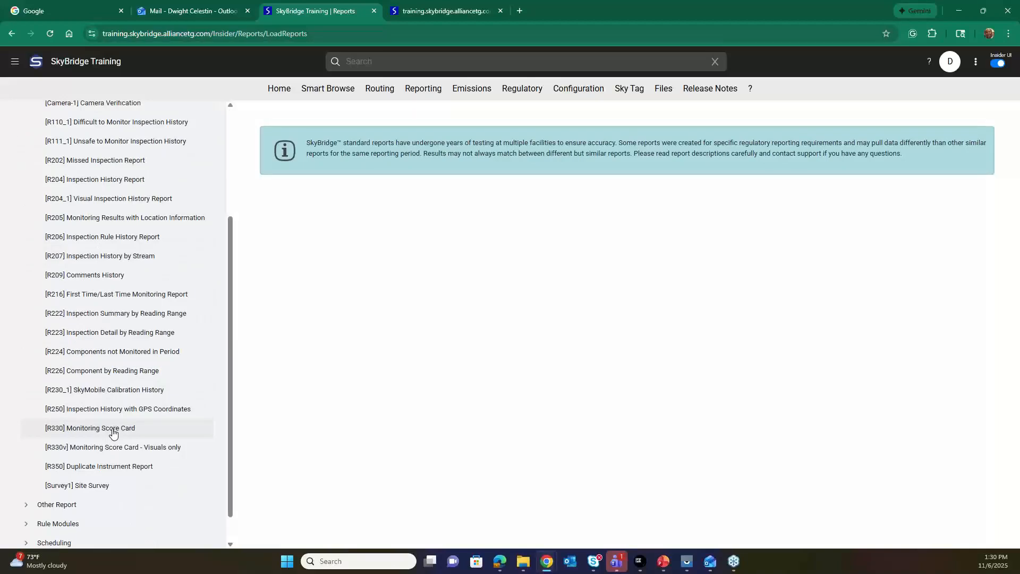
left_click(113, 390)
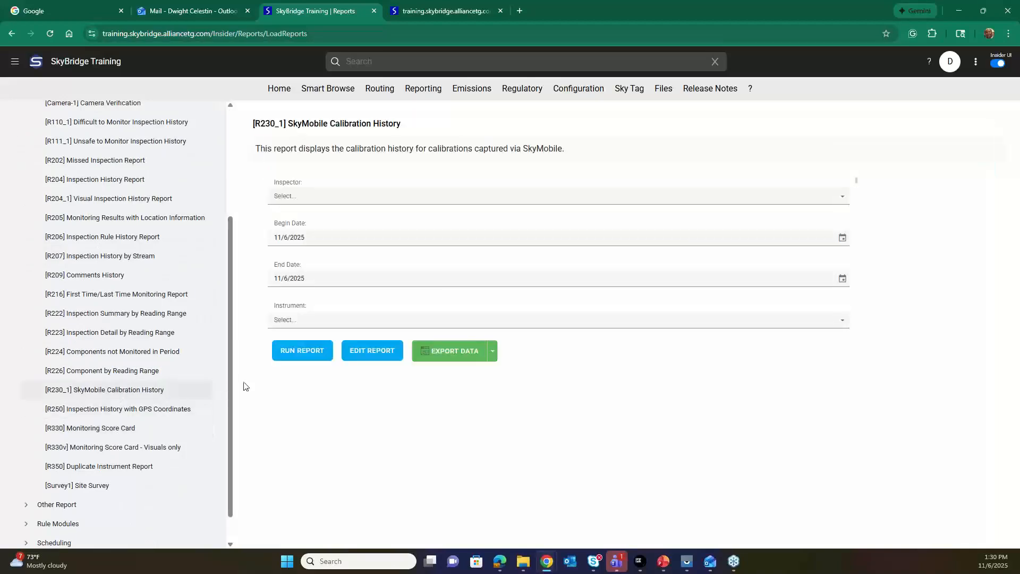
left_click(304, 355)
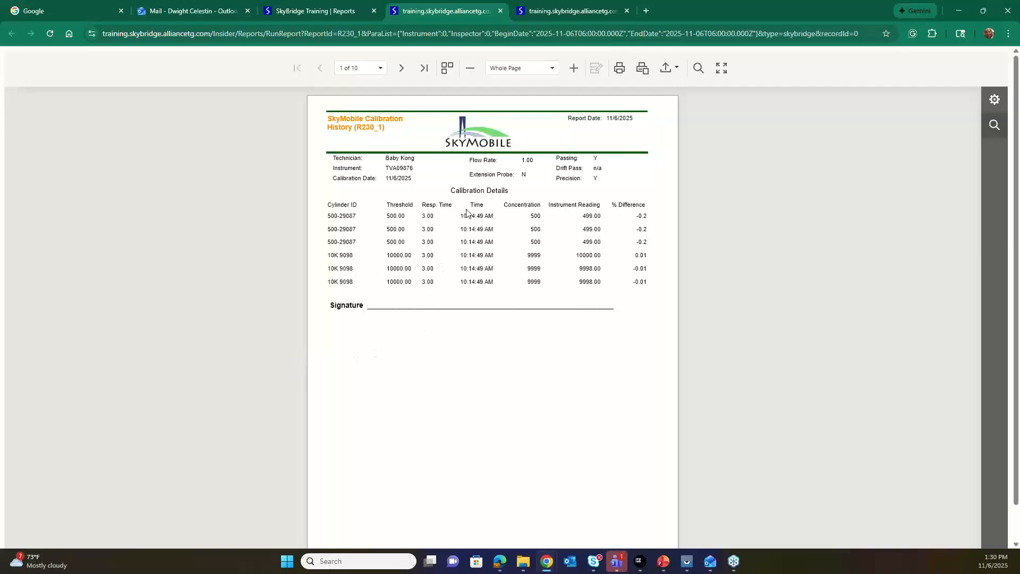
- Page through the calibration history report to page 6 to review the calibration and drift details
left_click(401, 69)
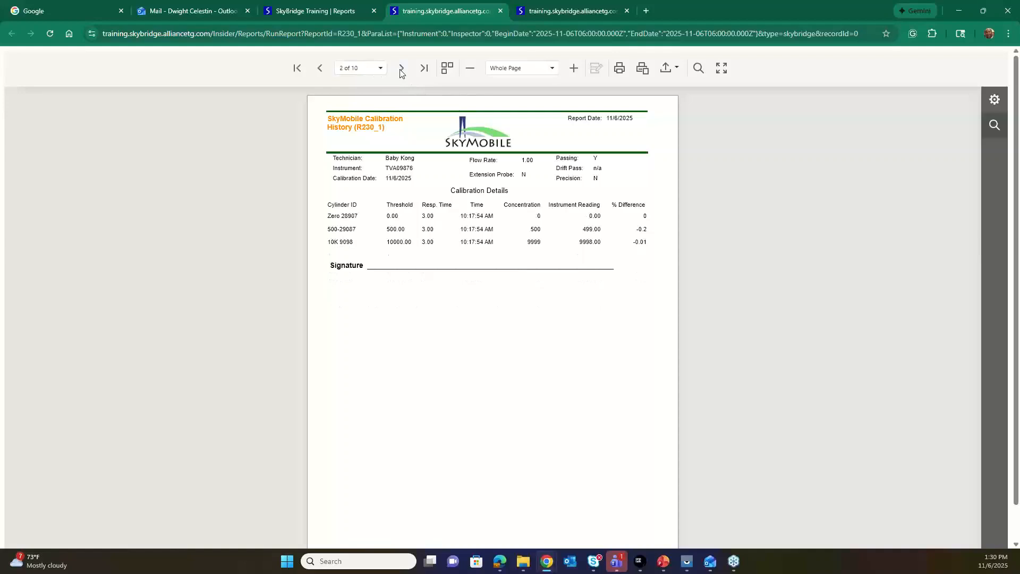
left_click(401, 68)
left_click(401, 68)
left_click(400, 68)
left_click(401, 68)
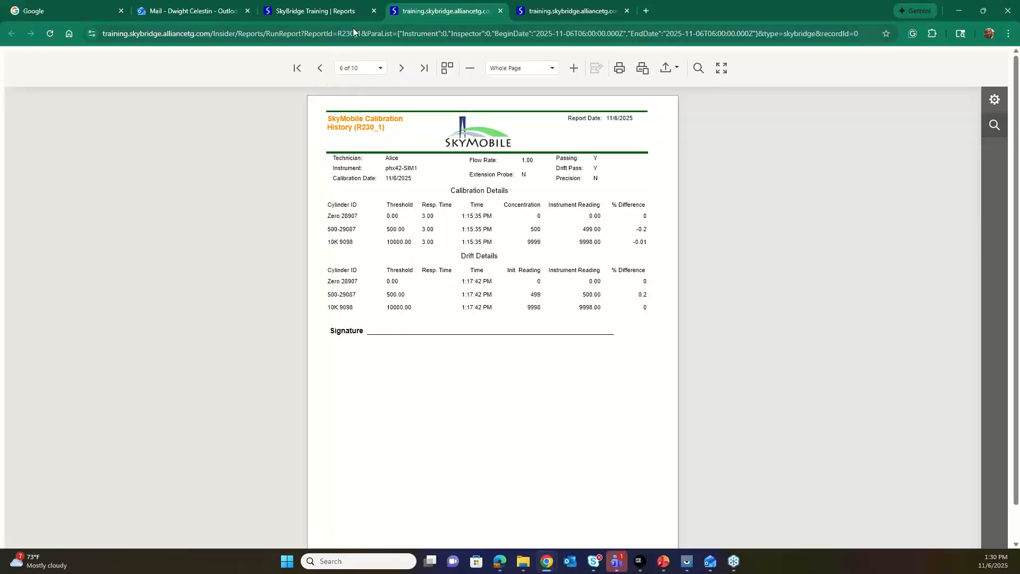
- Open the calibration history report in the PDF editor and place a hand-drawn signature on the first page's signature line
left_click(343, 15)
left_click(377, 354)
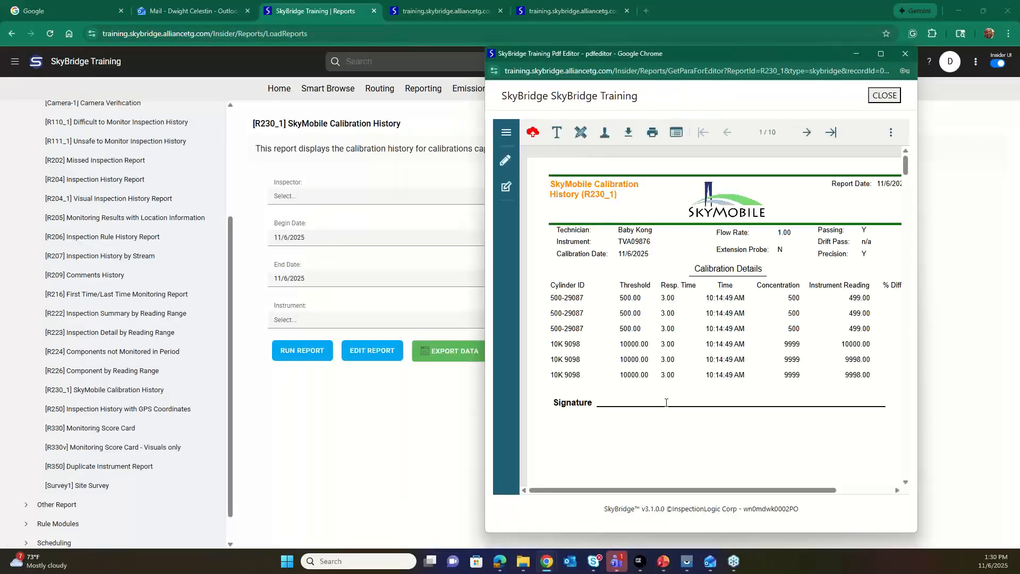
left_click(604, 132)
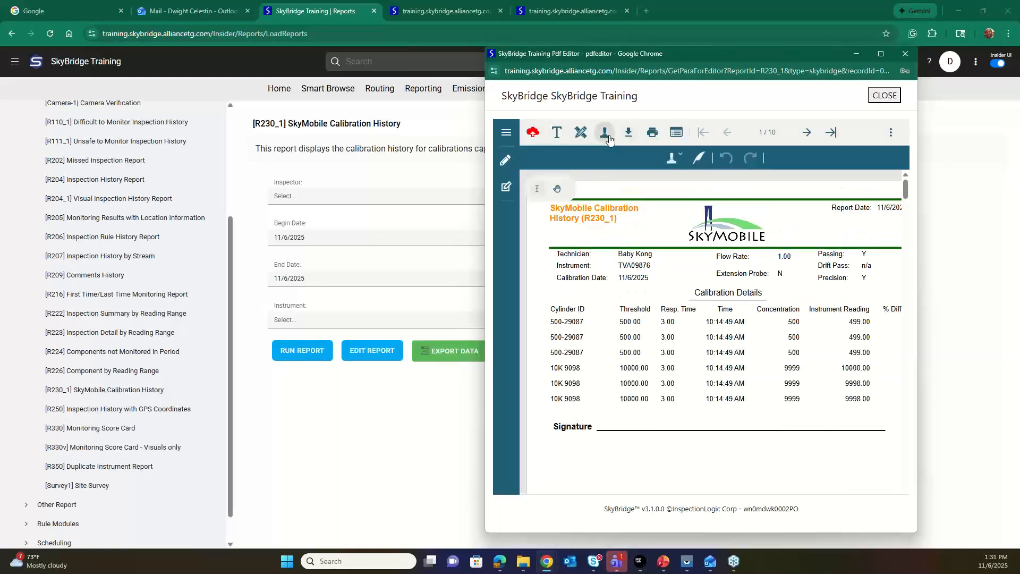
left_click(694, 161)
left_click_drag(593, 339, 731, 325)
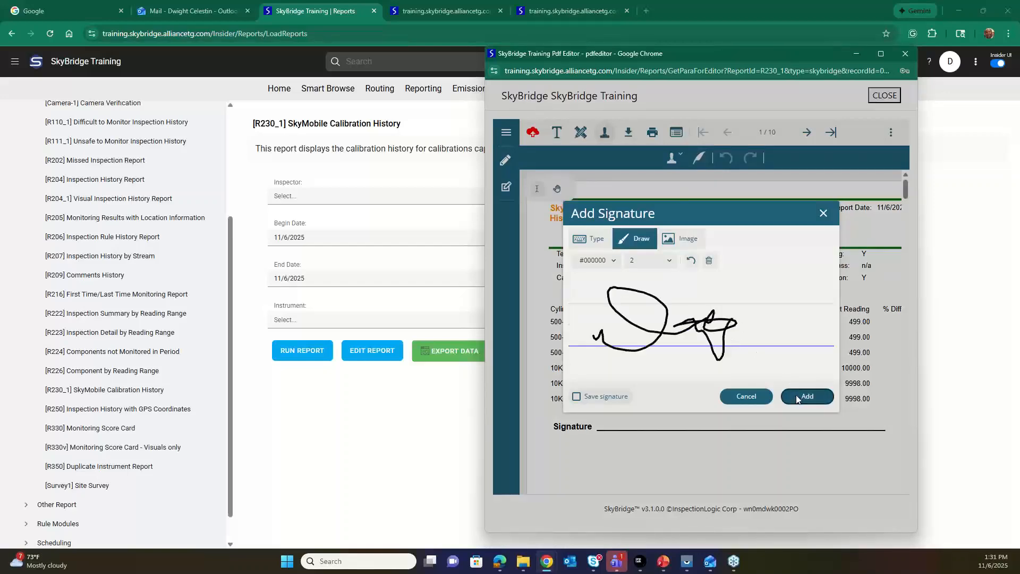
left_click(803, 396)
left_click_drag(624, 431, 619, 388)
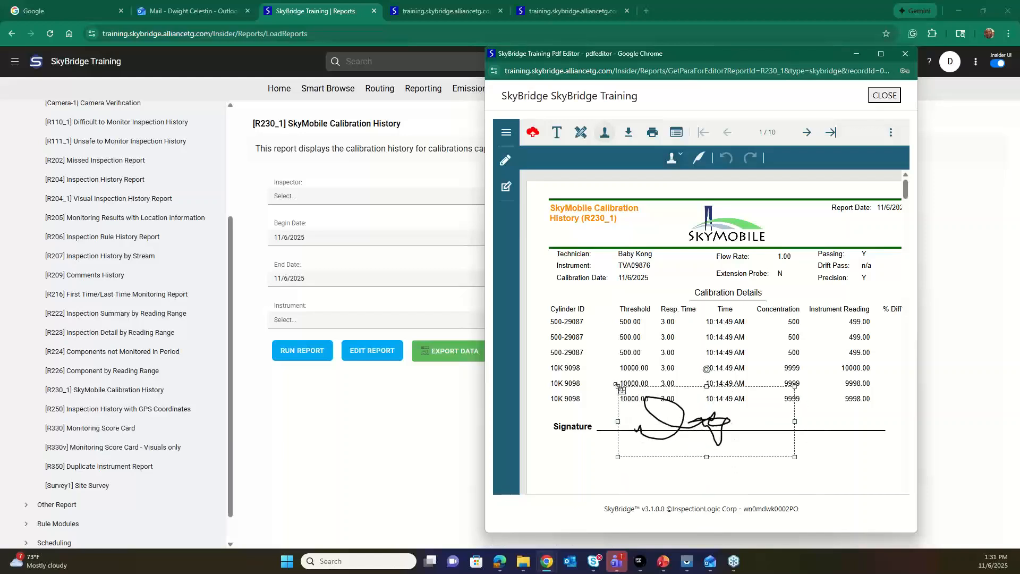
left_click(609, 368)
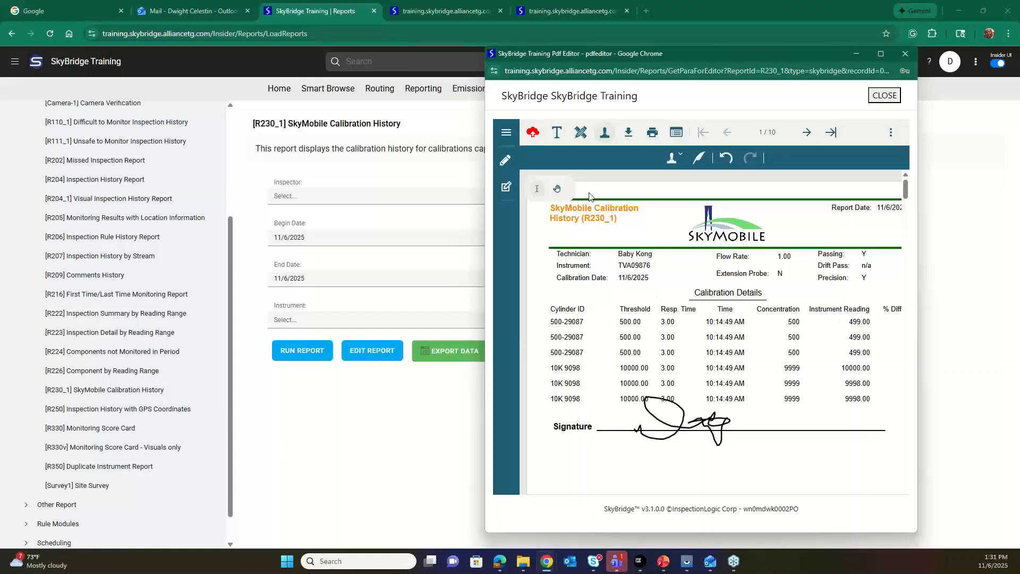
- Save the signed report as R230_1 in a folder under Precision calibrations
left_click(533, 133)
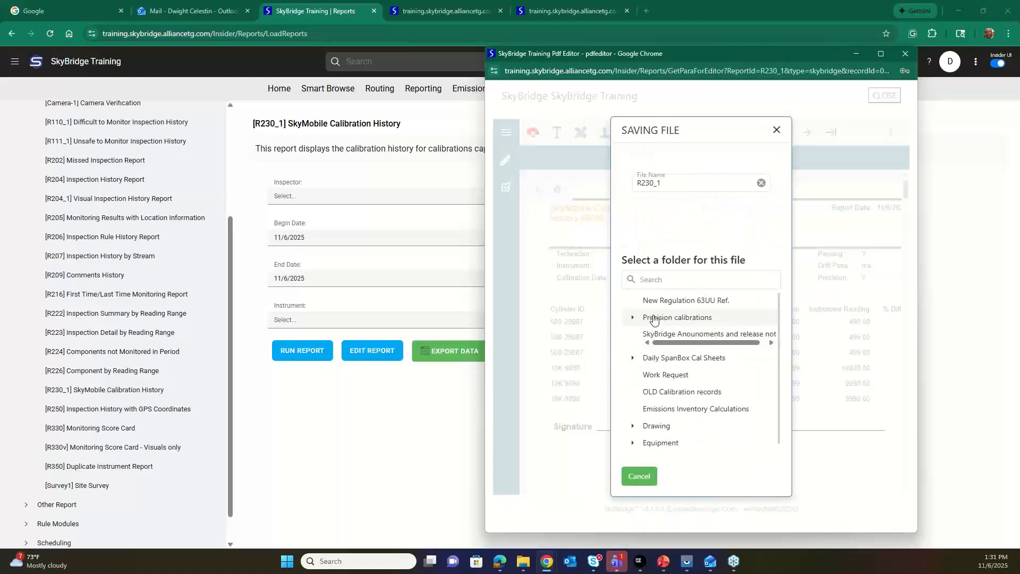
left_click(654, 319)
left_click(661, 337)
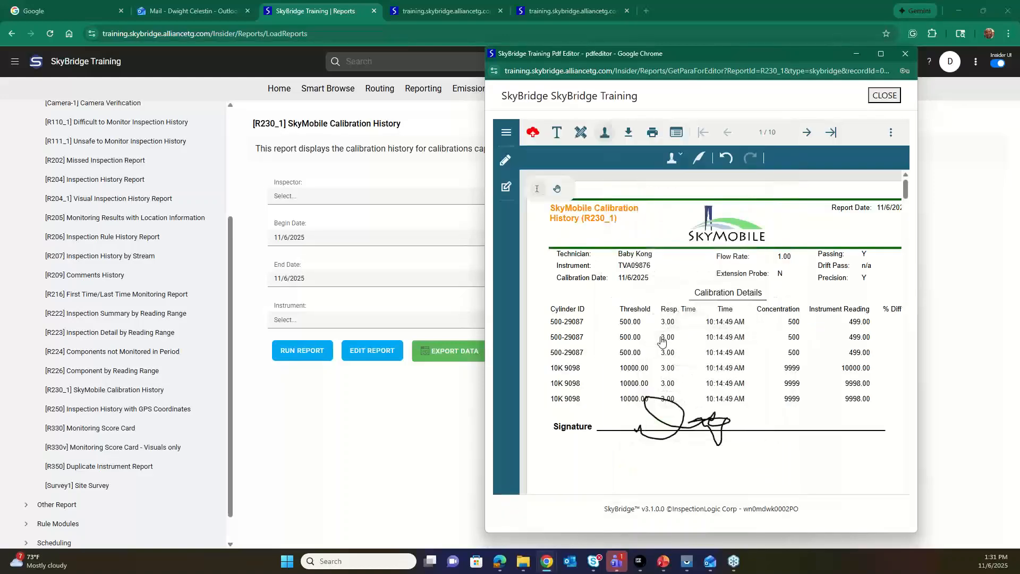
- Open the newest R230_1.pdf from the Precision calibrations folder in the file system to check the saved signature, and return to the folder
left_click(467, 126)
mouse_move(653, 96)
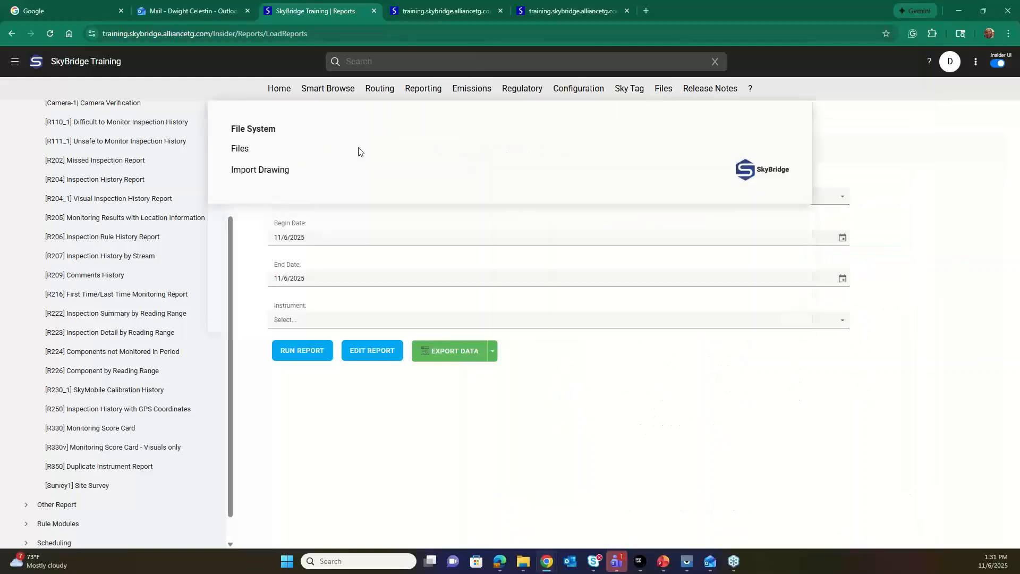
left_click(242, 149)
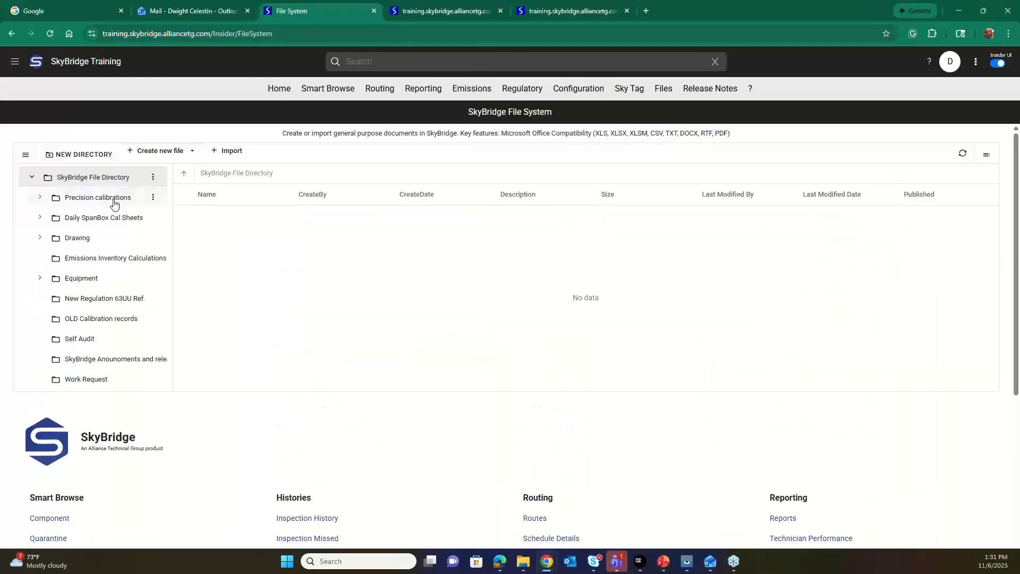
left_click(95, 201)
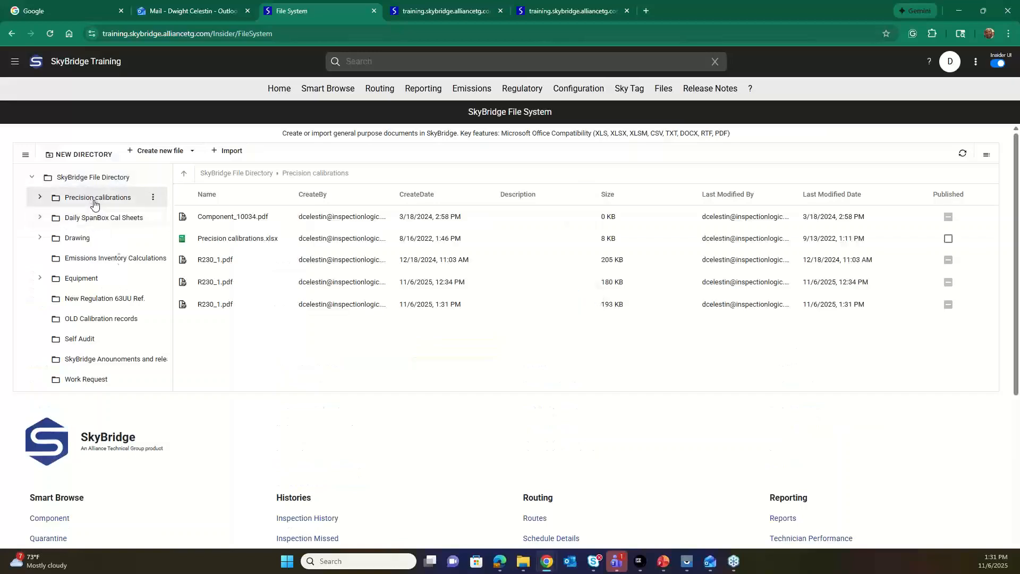
double_click(295, 307)
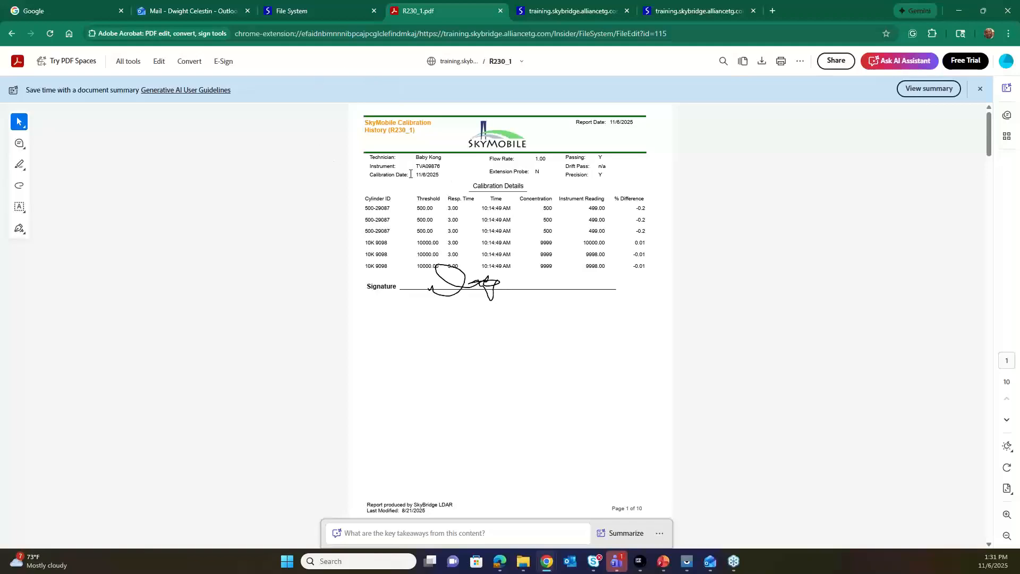
left_click(355, 16)
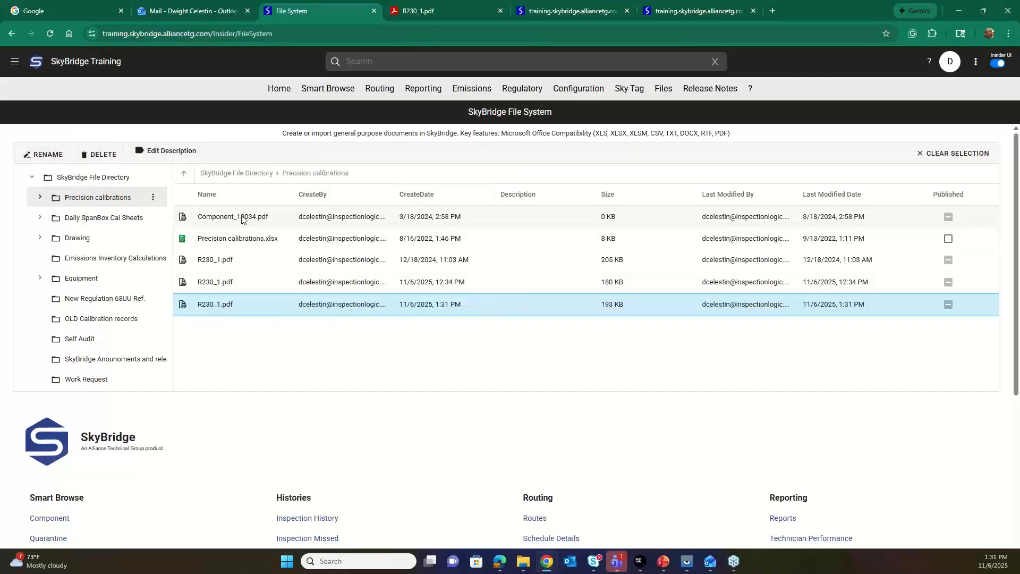
left_click(659, 566)
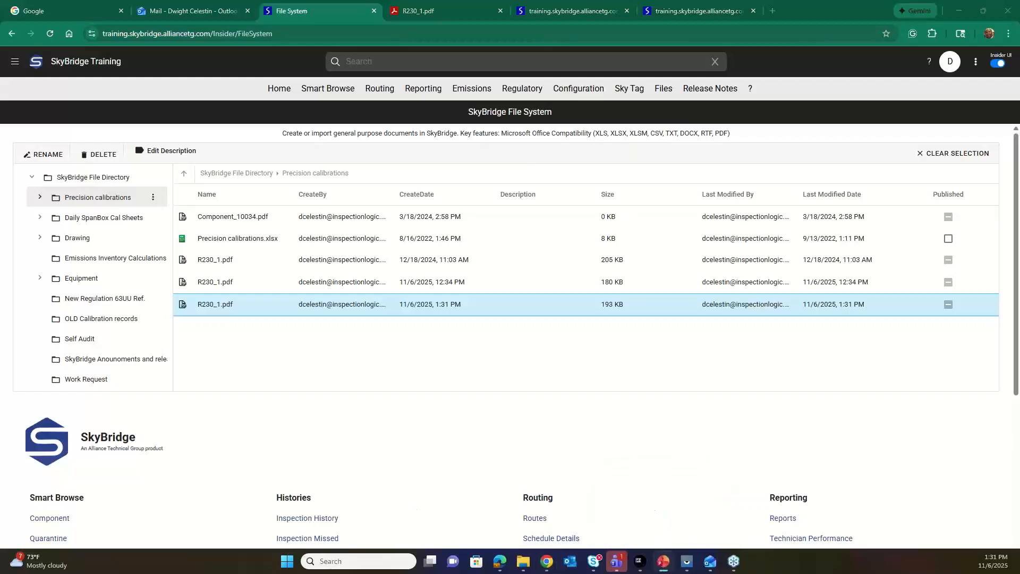
key("alt+Tab")
key("alt+Tab")
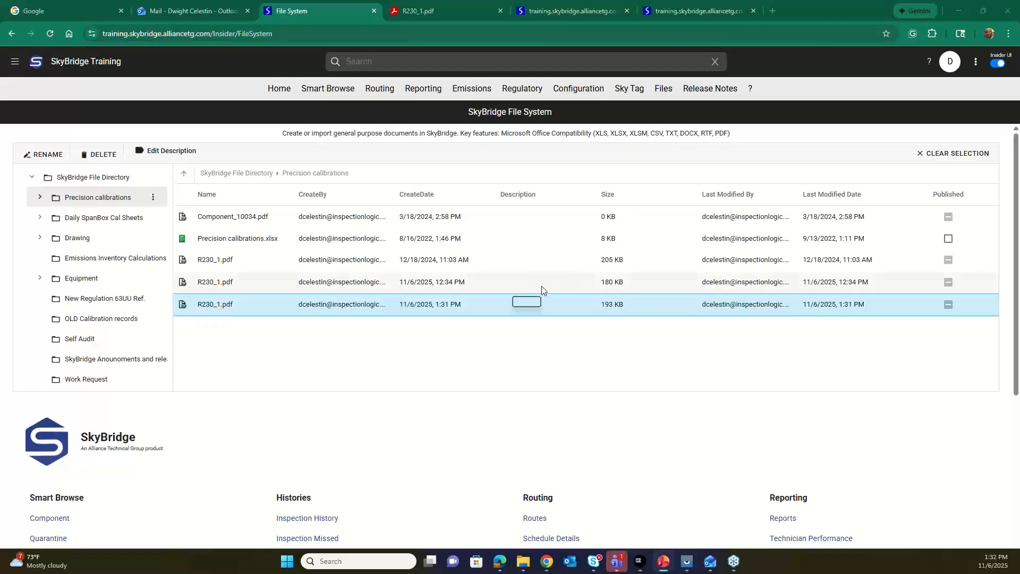
- Open the company settings through Quarantine Validation and again through Configuration to review the passing calibration requirements
mouse_move(319, 99)
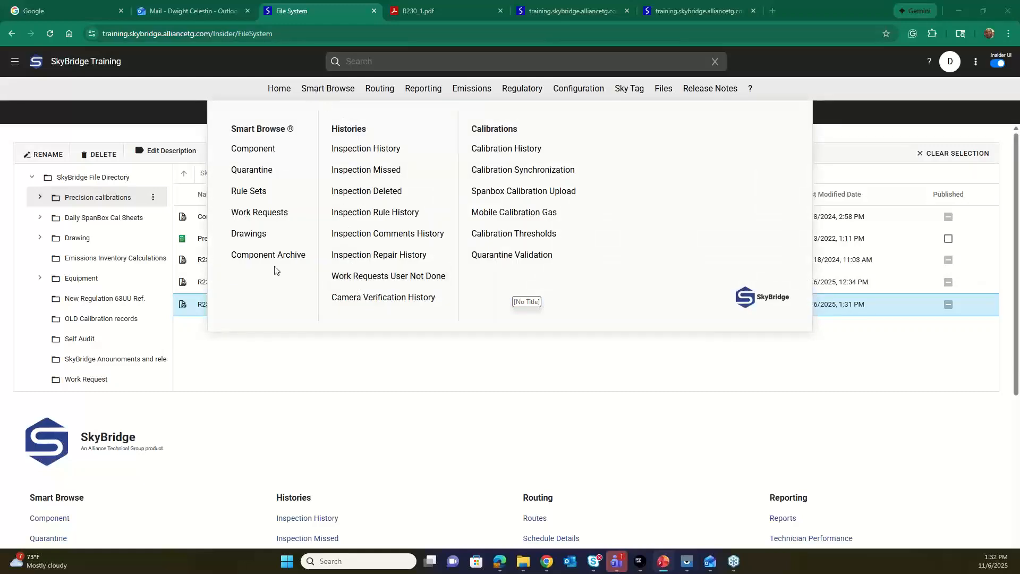
left_click(509, 260)
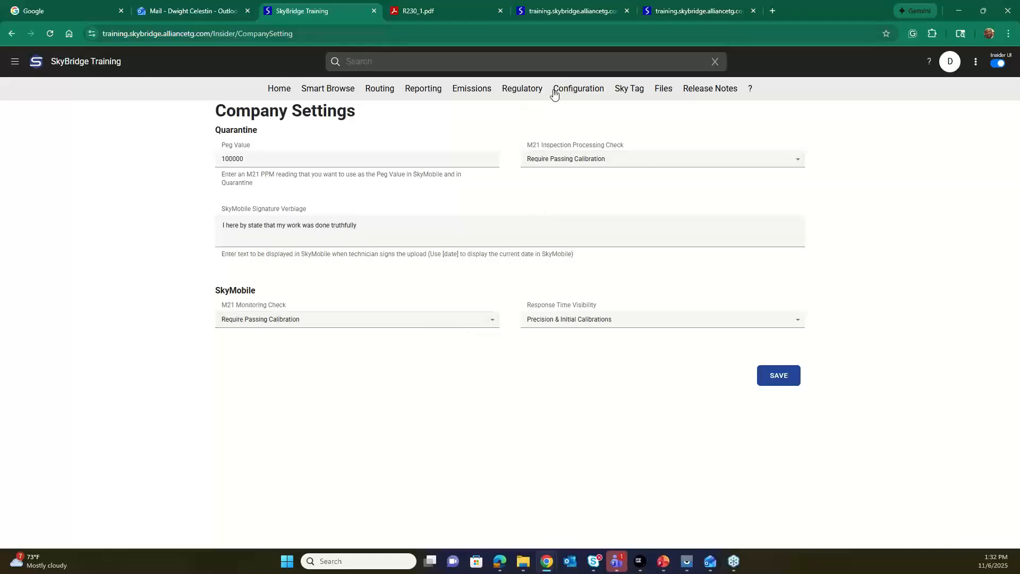
left_click(571, 92)
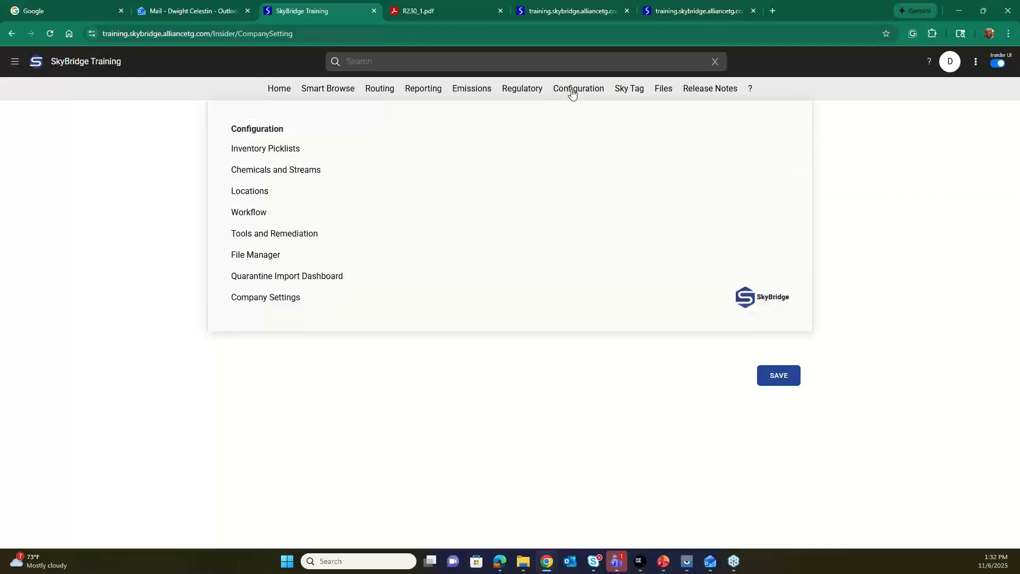
left_click(285, 302)
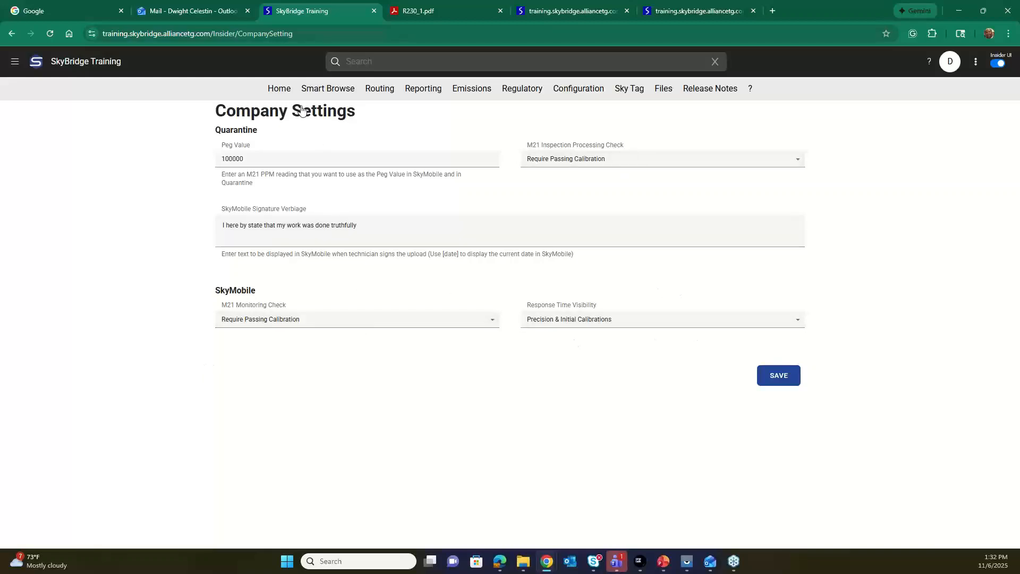
- From the dashboard, open the quarantine records and display their data grid to examine the error text, and return to the dashboard
left_click(277, 94)
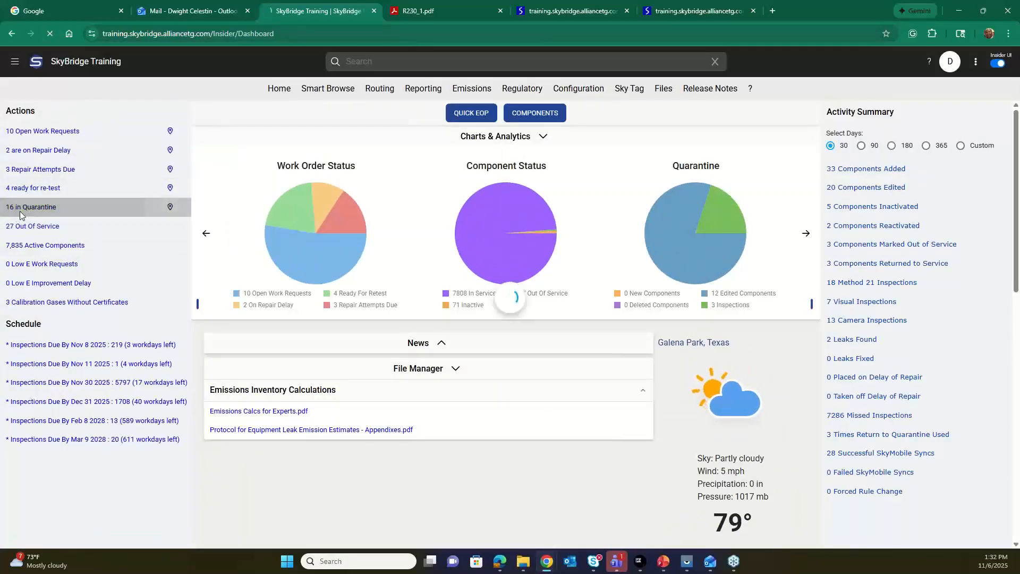
left_click(21, 212)
left_click(241, 181)
left_click(766, 253)
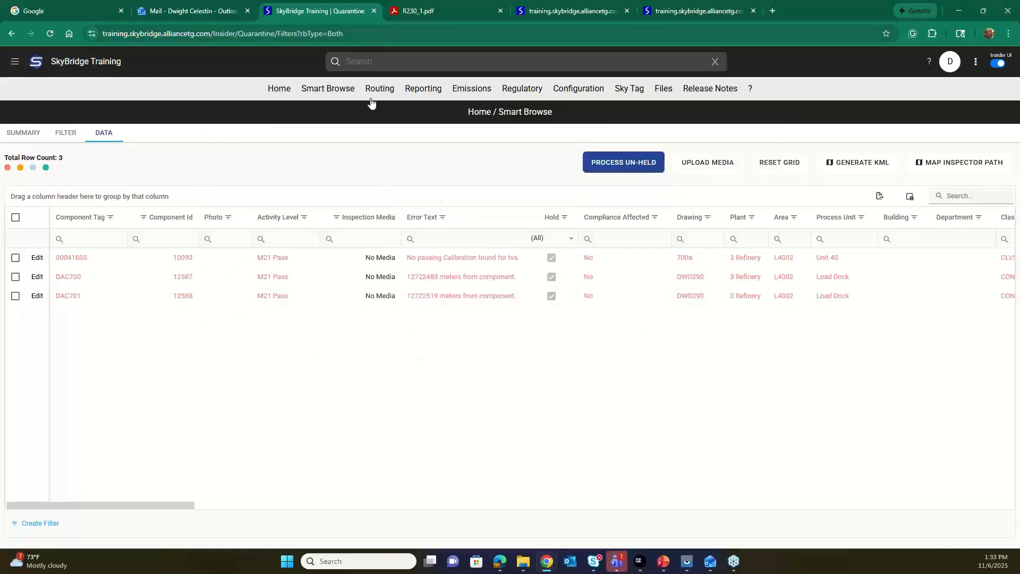
left_click(282, 89)
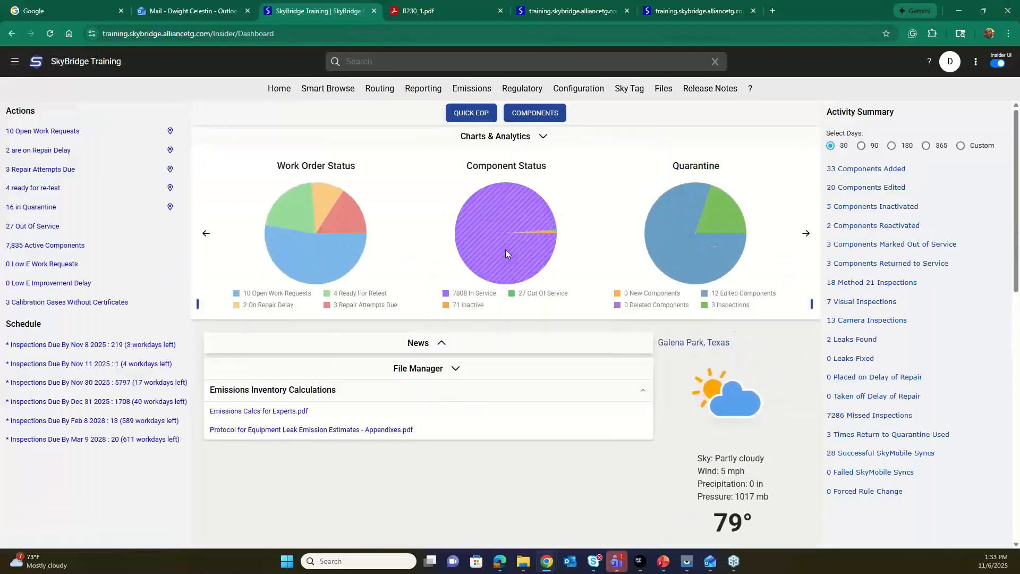
- Look through the configuration options, view the file system's directory of folders, and return to the dashboard
mouse_move(569, 91)
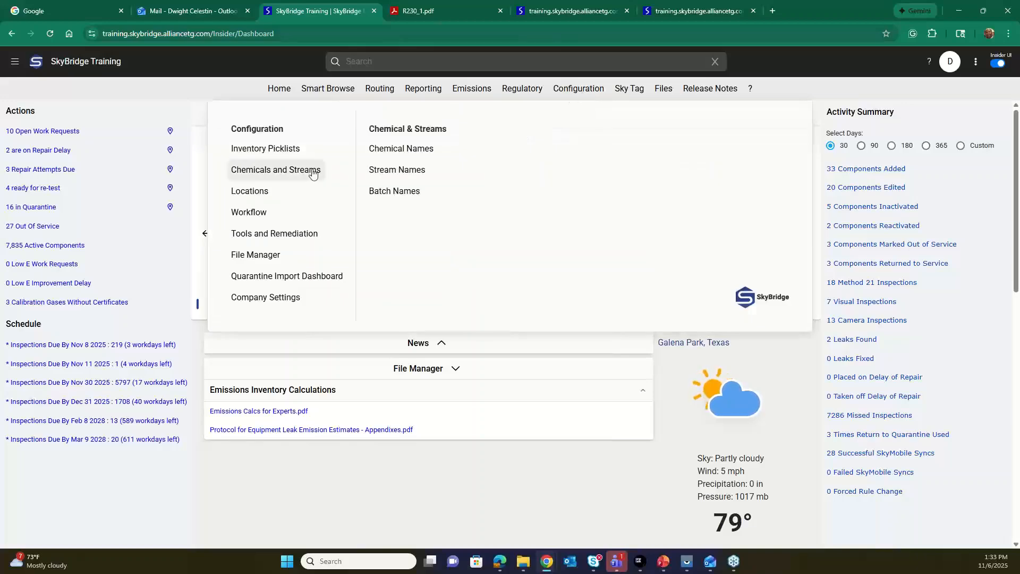
mouse_move(259, 205)
mouse_move(664, 94)
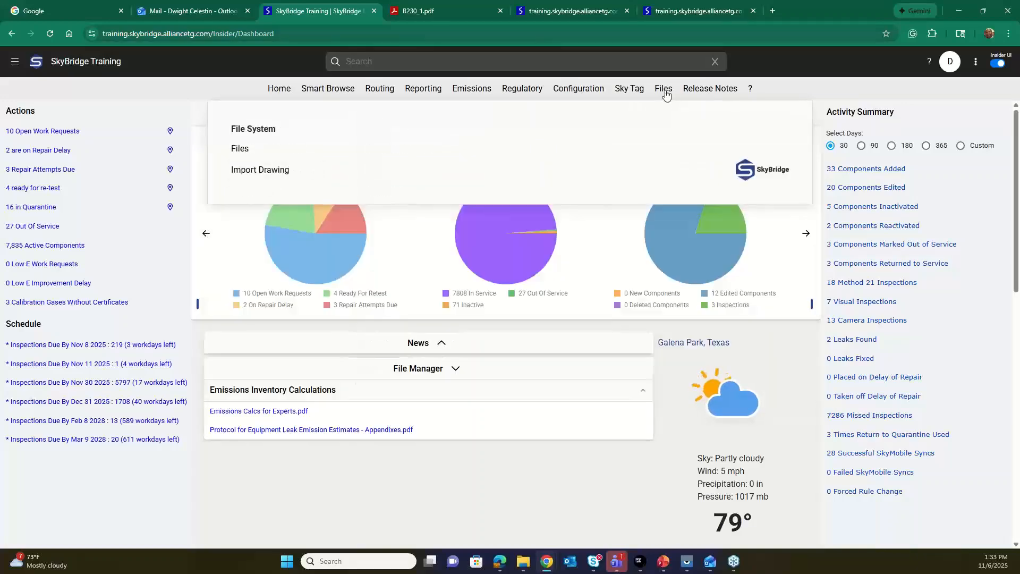
left_click(240, 149)
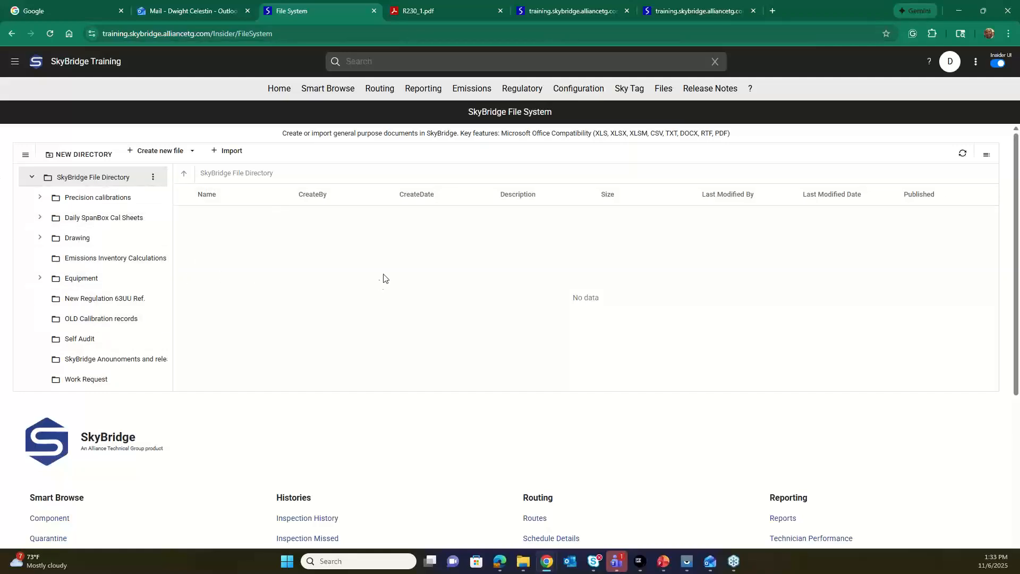
left_click(280, 95)
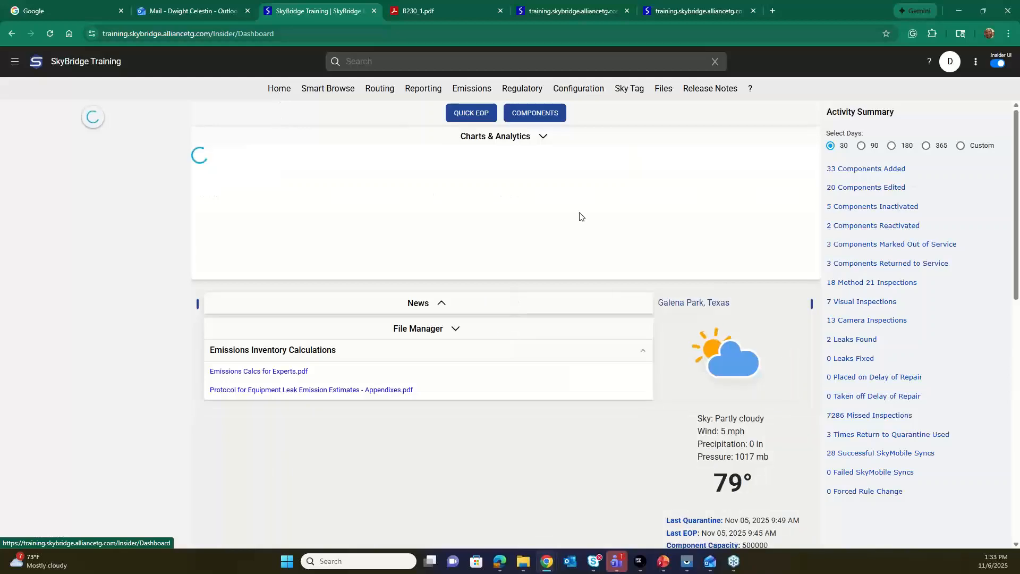